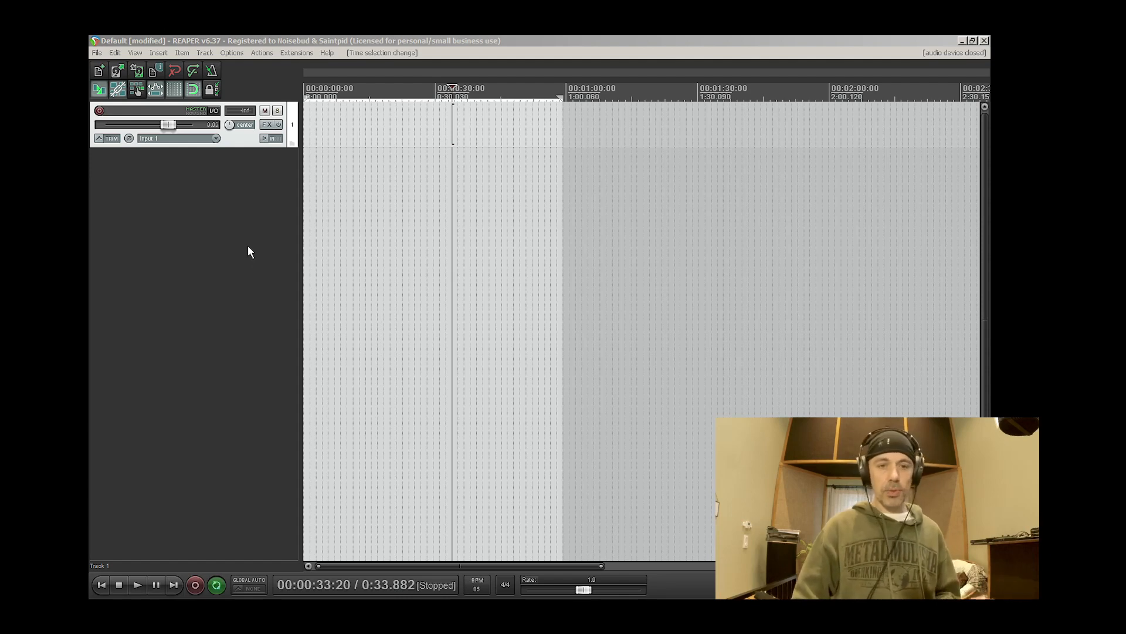
Add Compadre 1.0 (Noisebud) to track 1 and float its window over the timeline with the FX chain closed.
{"action": "left_click", "coordinate": [265, 127]}
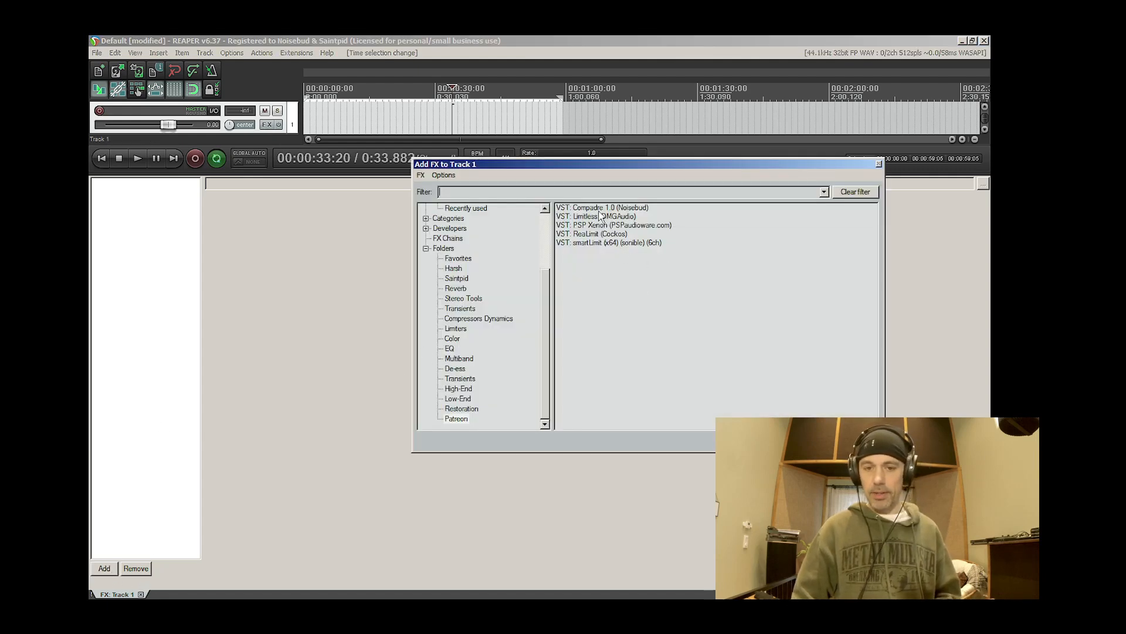
{"action": "double_click", "coordinate": [598, 209]}
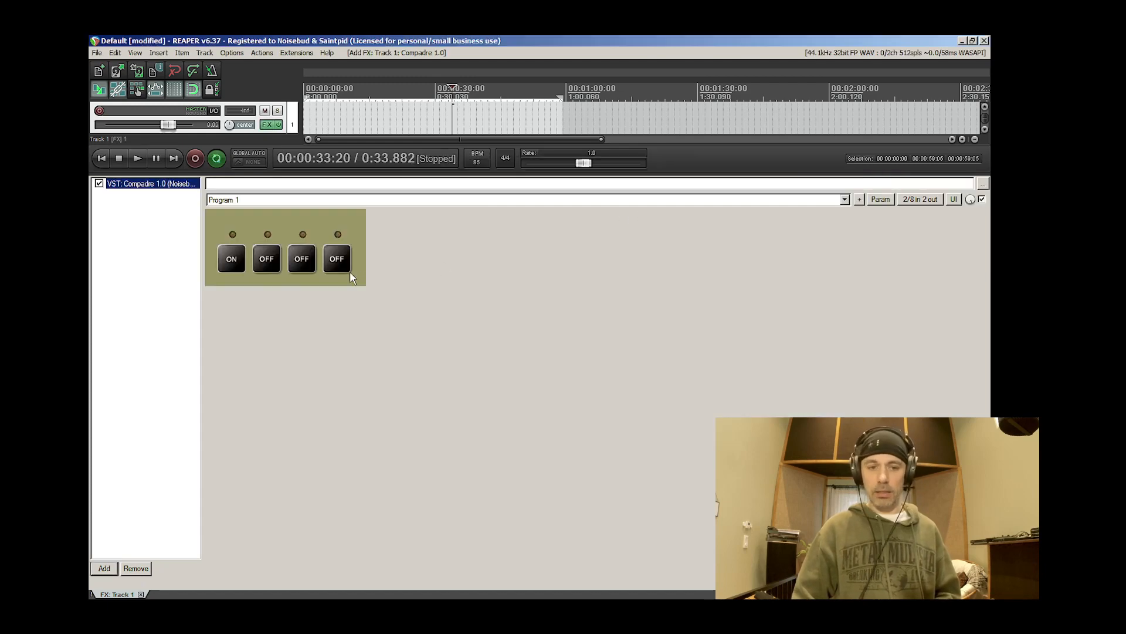
{"action": "double_click", "coordinate": [174, 186]}
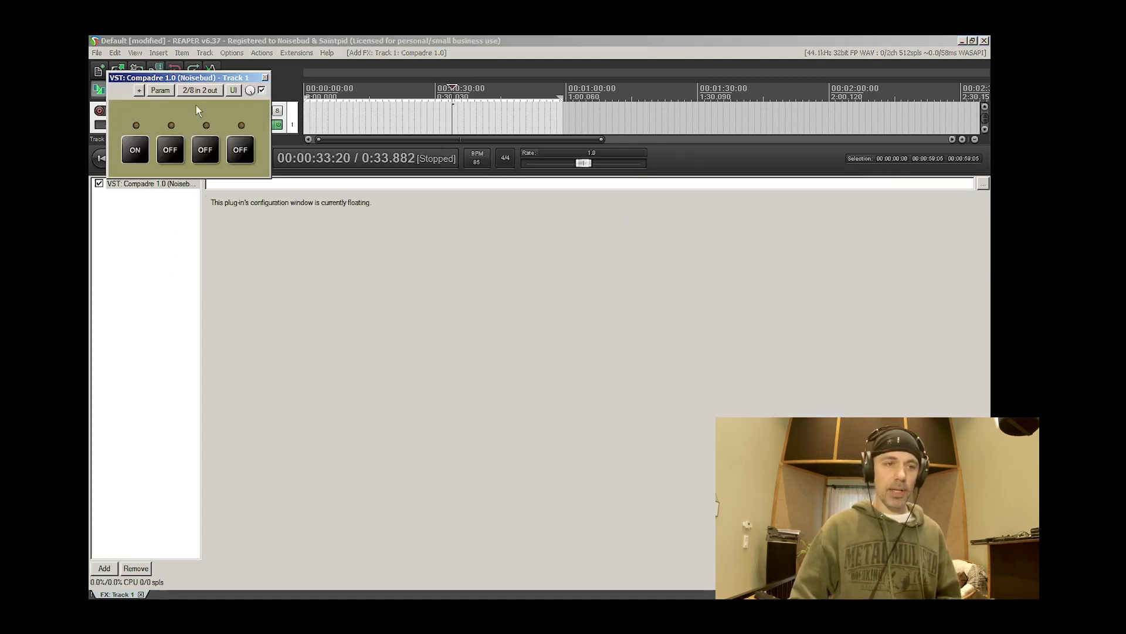
{"action": "left_click", "coordinate": [140, 595]}
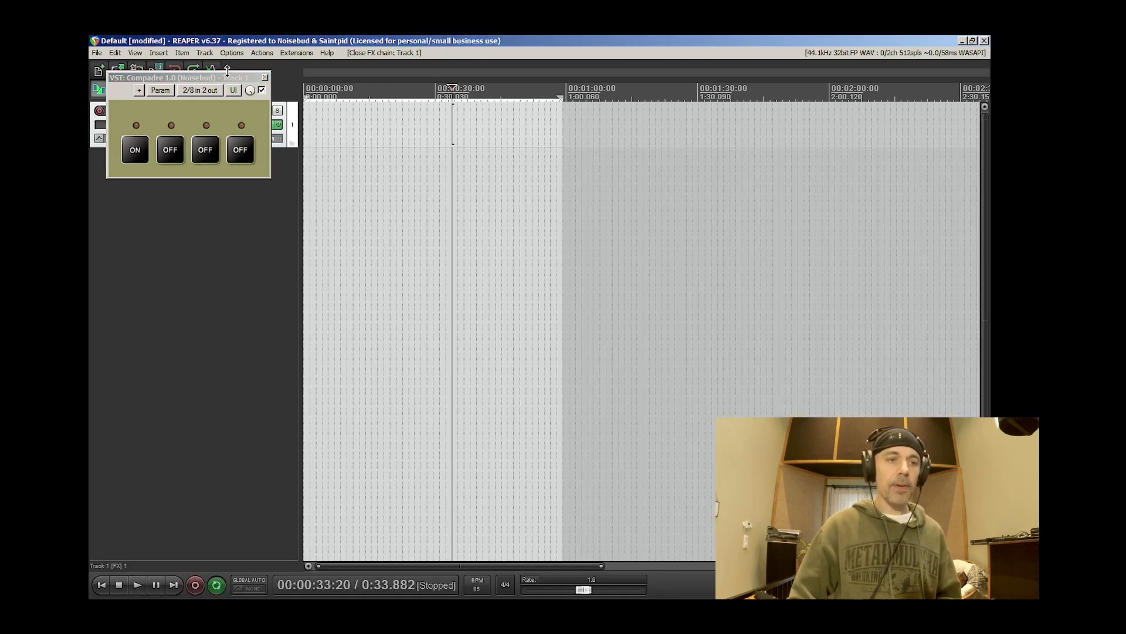
{"action": "left_click", "coordinate": [255, 106]}
{"action": "left_click_drag", "start_coordinate": [195, 77], "coordinate": [659, 255]}
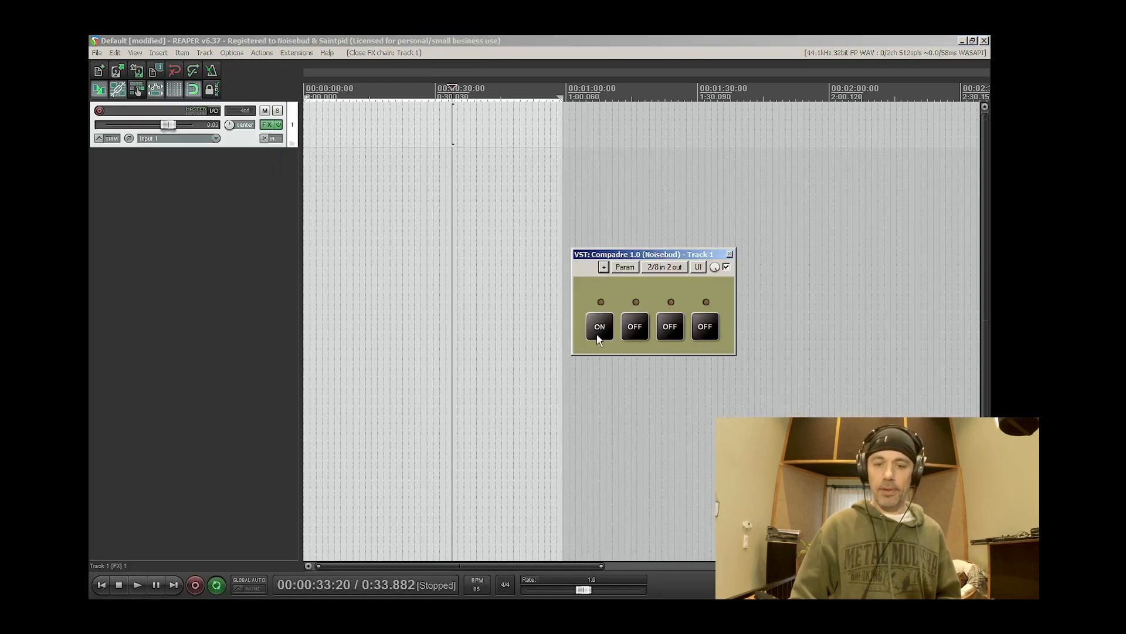
Try Compadre's four channel switches one after another, finishing with the first channel on.
{"action": "left_click", "coordinate": [633, 332]}
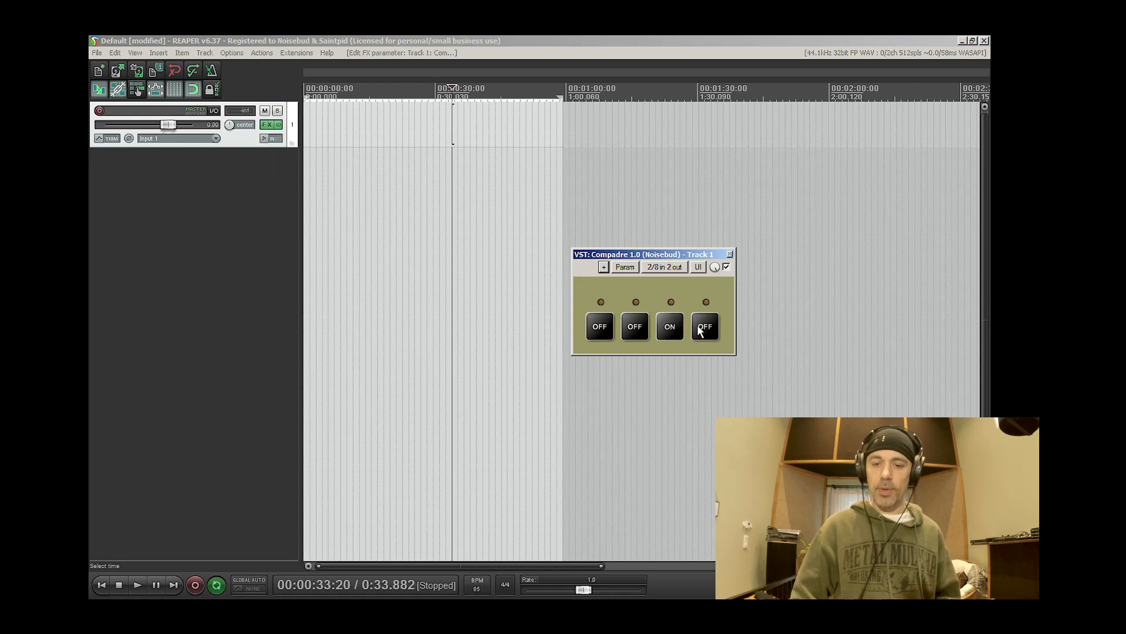
{"action": "left_click", "coordinate": [608, 333]}
{"action": "left_click", "coordinate": [638, 333]}
{"action": "left_click", "coordinate": [666, 334]}
{"action": "left_click", "coordinate": [703, 331]}
{"action": "left_click", "coordinate": [677, 334]}
{"action": "left_click", "coordinate": [629, 339]}
{"action": "left_click", "coordinate": [610, 340]}
{"action": "left_click", "coordinate": [635, 340]}
{"action": "left_click", "coordinate": [695, 331]}
{"action": "left_click", "coordinate": [603, 332]}
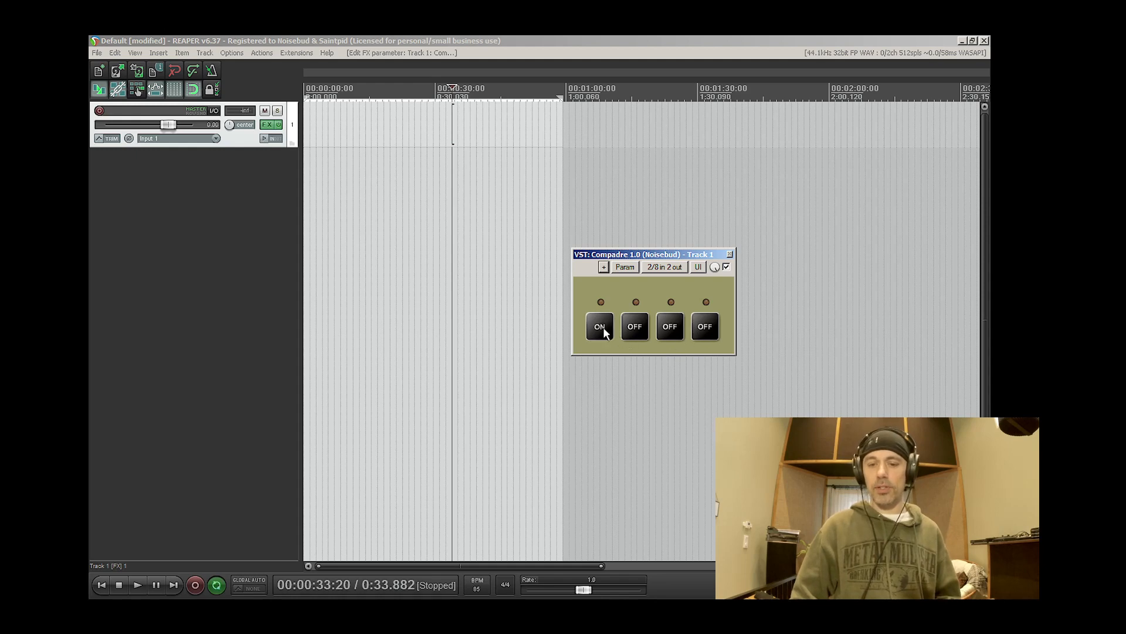
{"action": "left_click", "coordinate": [636, 333]}
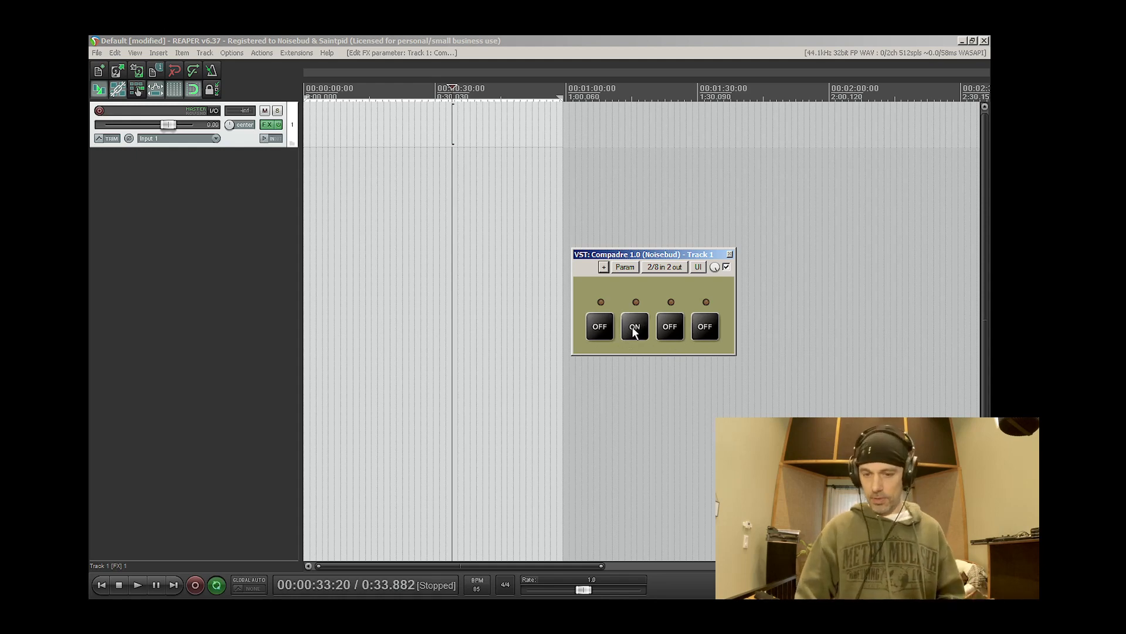
{"action": "left_click", "coordinate": [603, 332]}
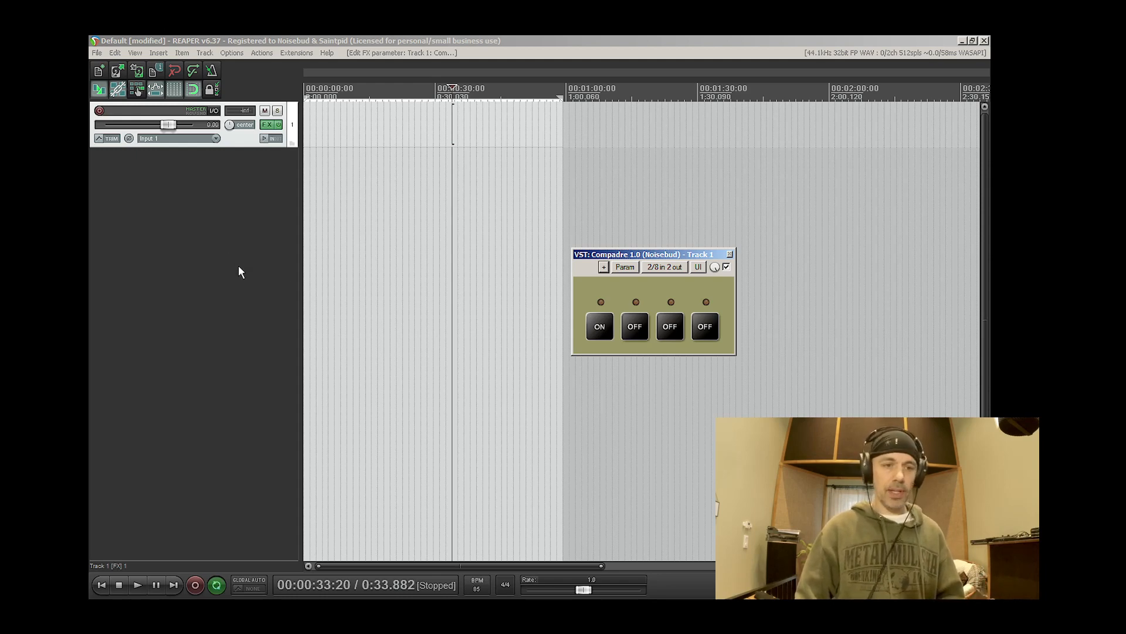
Add four empty tracks below track 1.
{"action": "double_click", "coordinate": [236, 281]}
{"action": "double_click", "coordinate": [231, 317]}
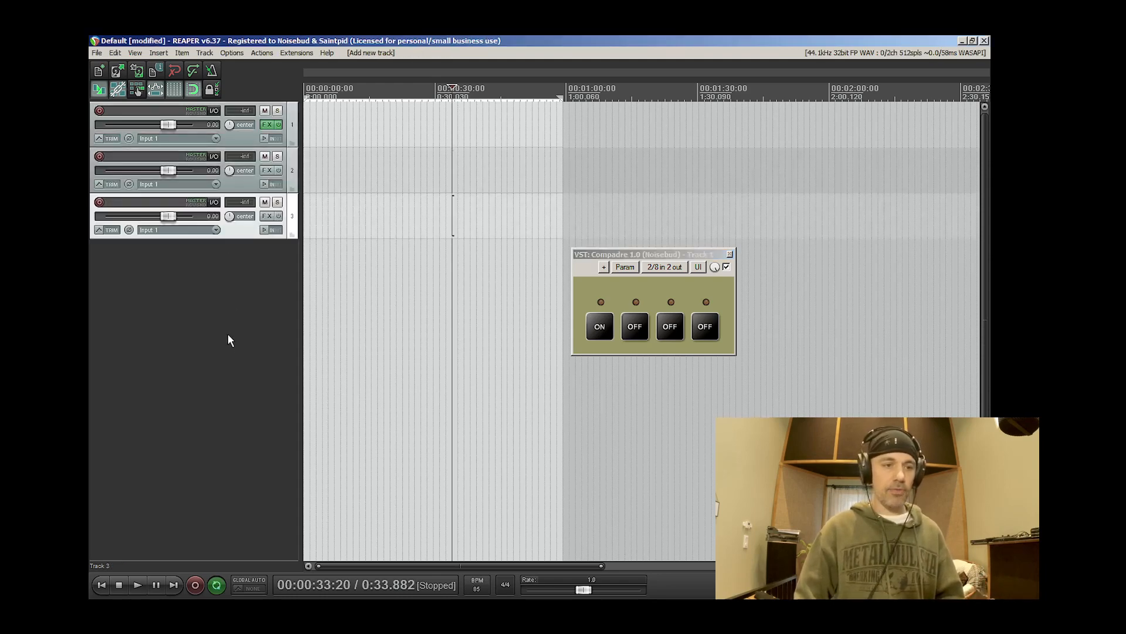
{"action": "double_click", "coordinate": [228, 349]}
{"action": "double_click", "coordinate": [229, 364]}
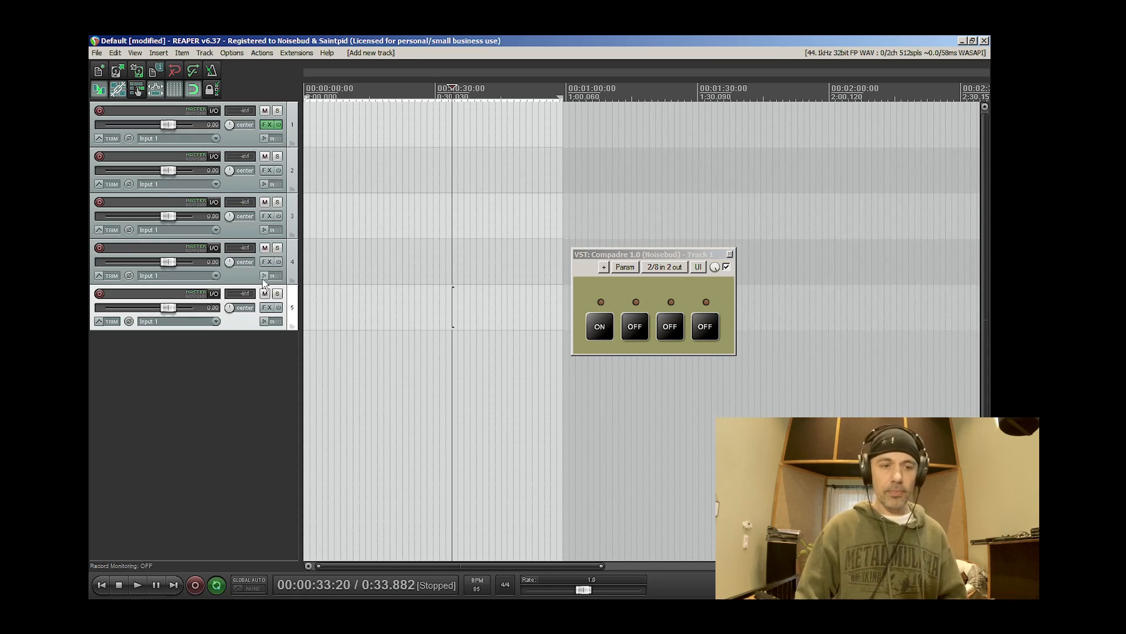
Delete tracks 5, 4 and 3, keeping only the first two tracks.
{"action": "key", "text": "Delete"}
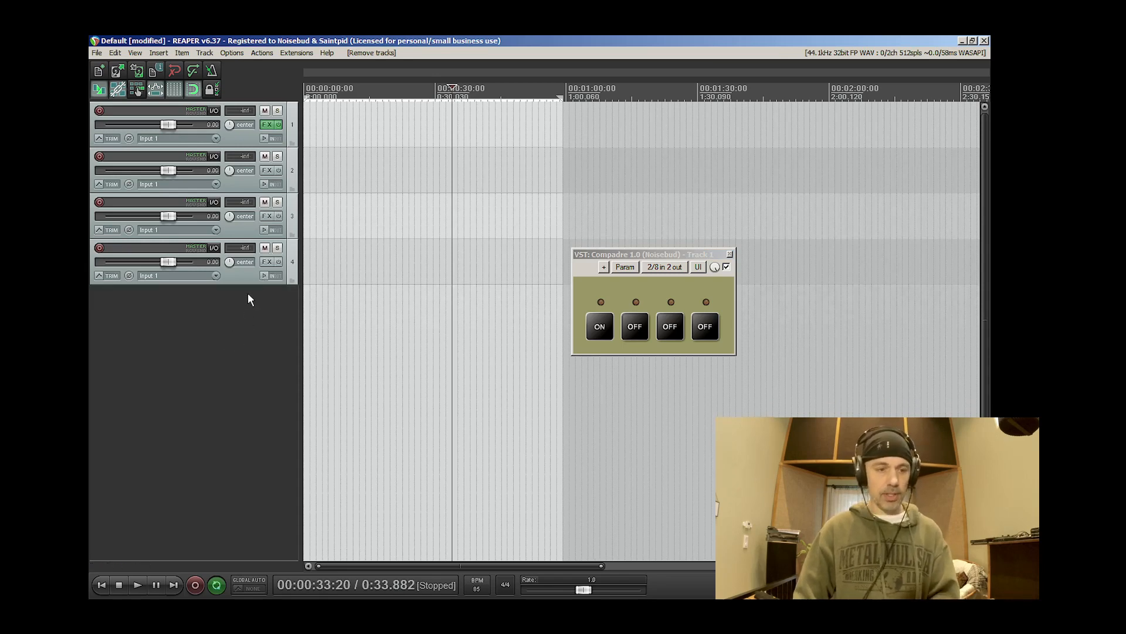
{"action": "left_click", "coordinate": [248, 270]}
{"action": "key", "text": "Delete"}
{"action": "left_click", "coordinate": [248, 235]}
{"action": "key", "text": "Delete"}
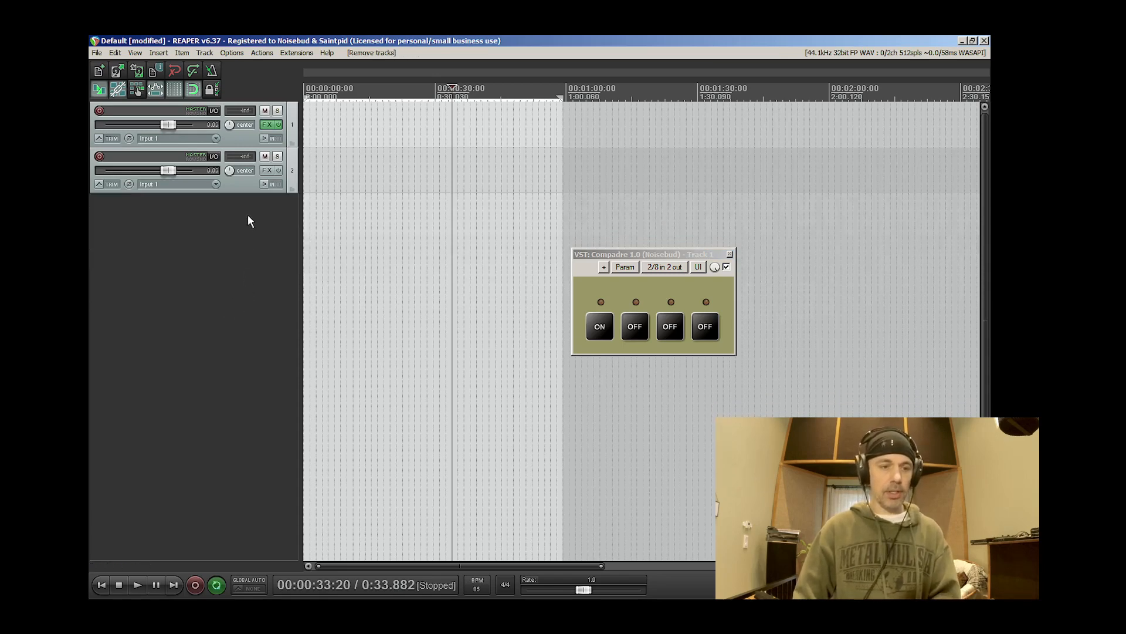
Turn off the master send in track 2's routing.
{"action": "left_click", "coordinate": [214, 156]}
{"action": "left_click", "coordinate": [312, 168]}
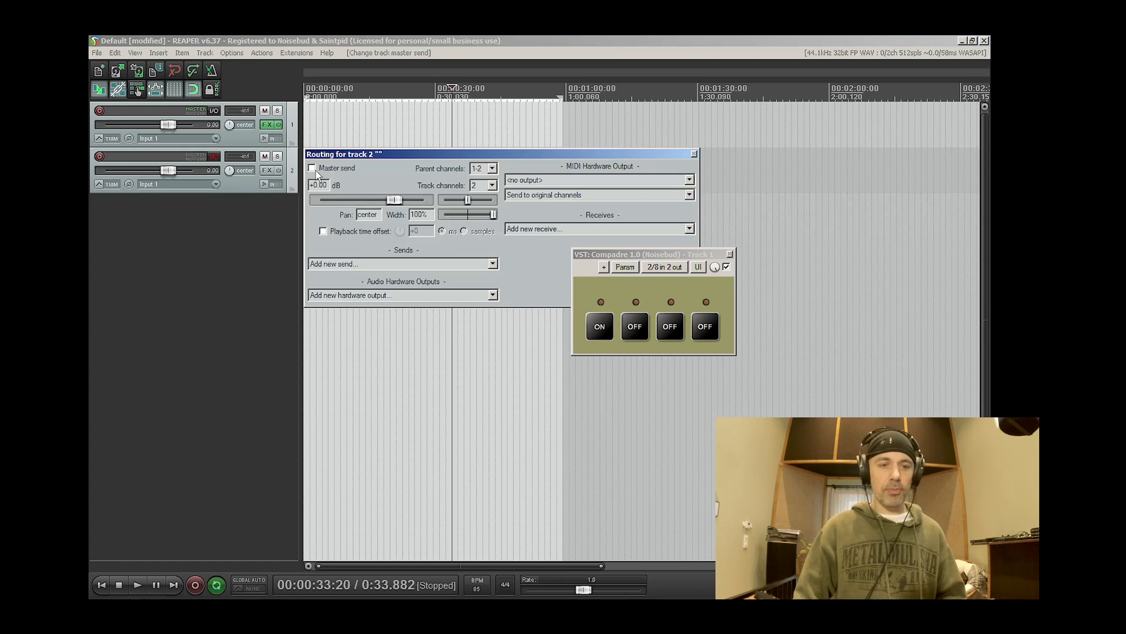
{"action": "left_click", "coordinate": [235, 184]}
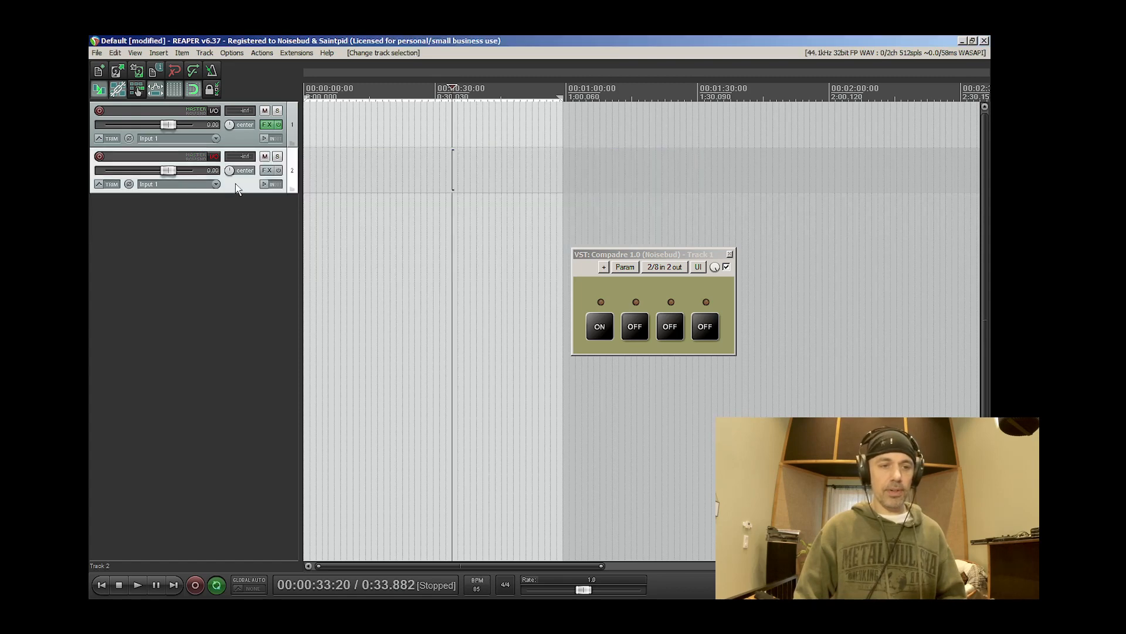
Copy track 2 and paste it three times to create tracks 3, 4 and 5.
{"action": "key", "text": "ctrl+z"}
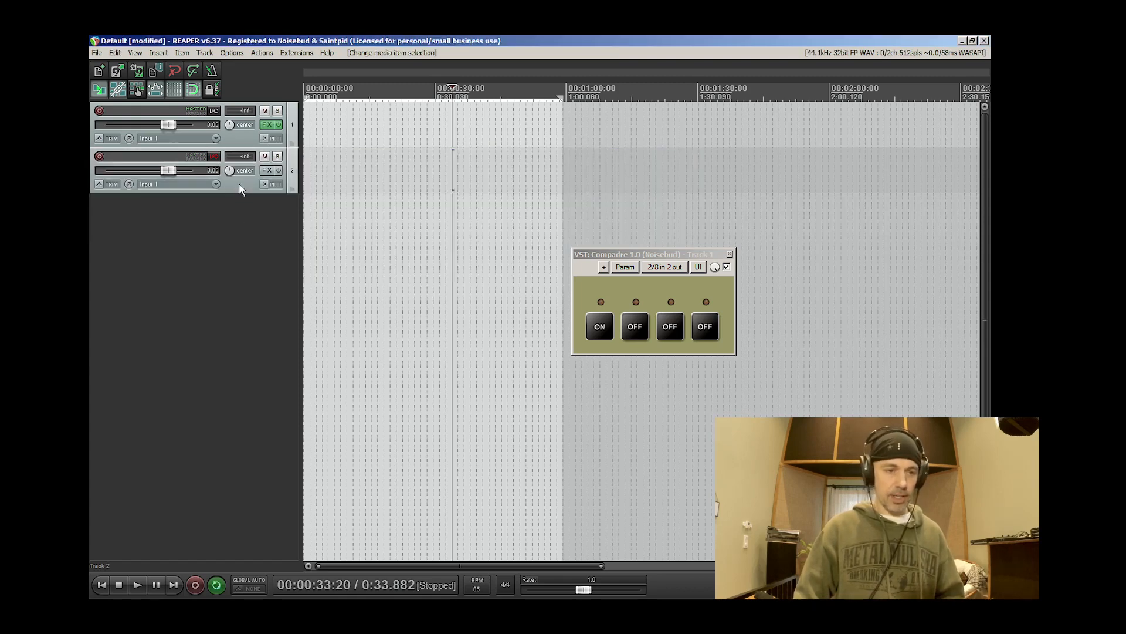
{"action": "left_click", "coordinate": [239, 185]}
{"action": "key", "text": "ctrl+v"}
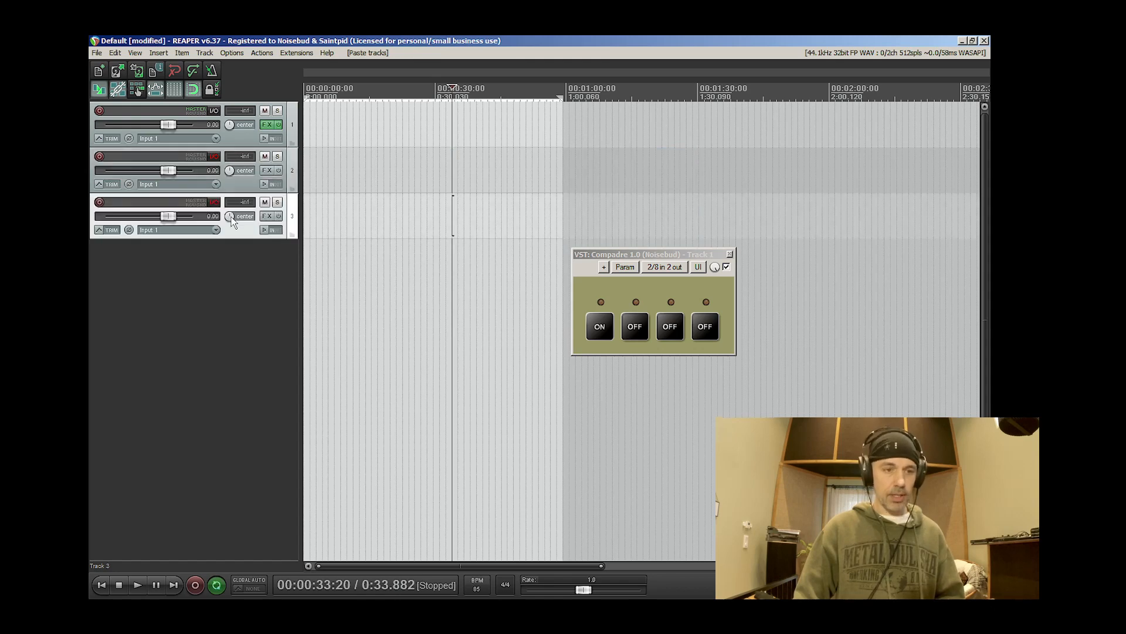
{"action": "key", "text": "ctrl+v"}
{"action": "key", "text": "ctrl+v"}
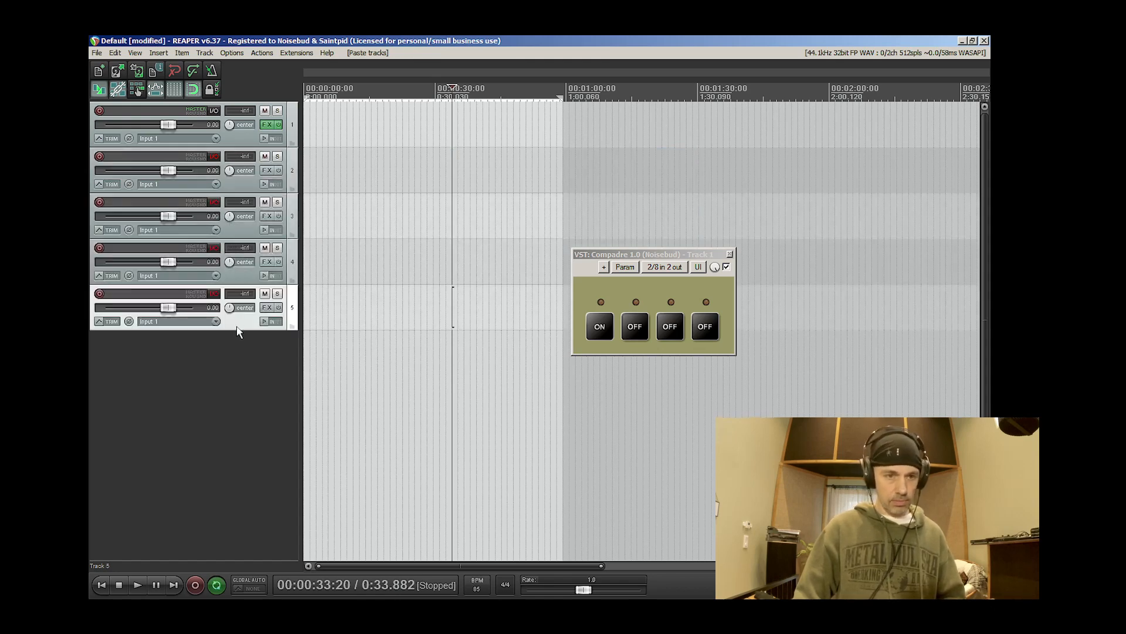
Select track 1 and move the floating Compadre window higher over the timeline.
{"action": "left_click", "coordinate": [241, 188]}
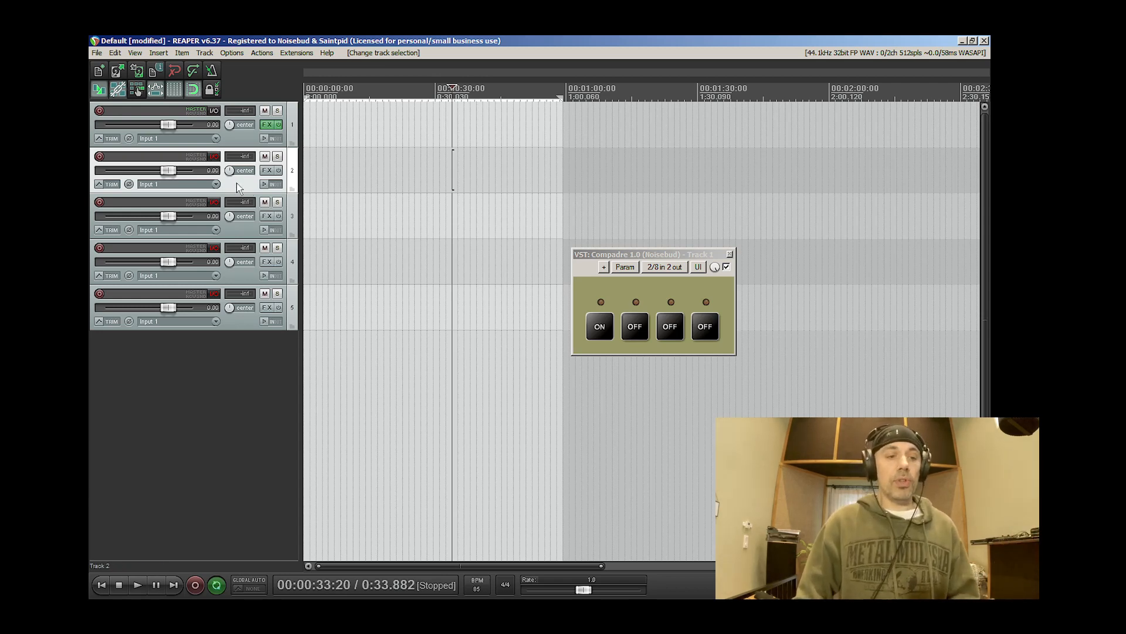
{"action": "left_click", "coordinate": [243, 140]}
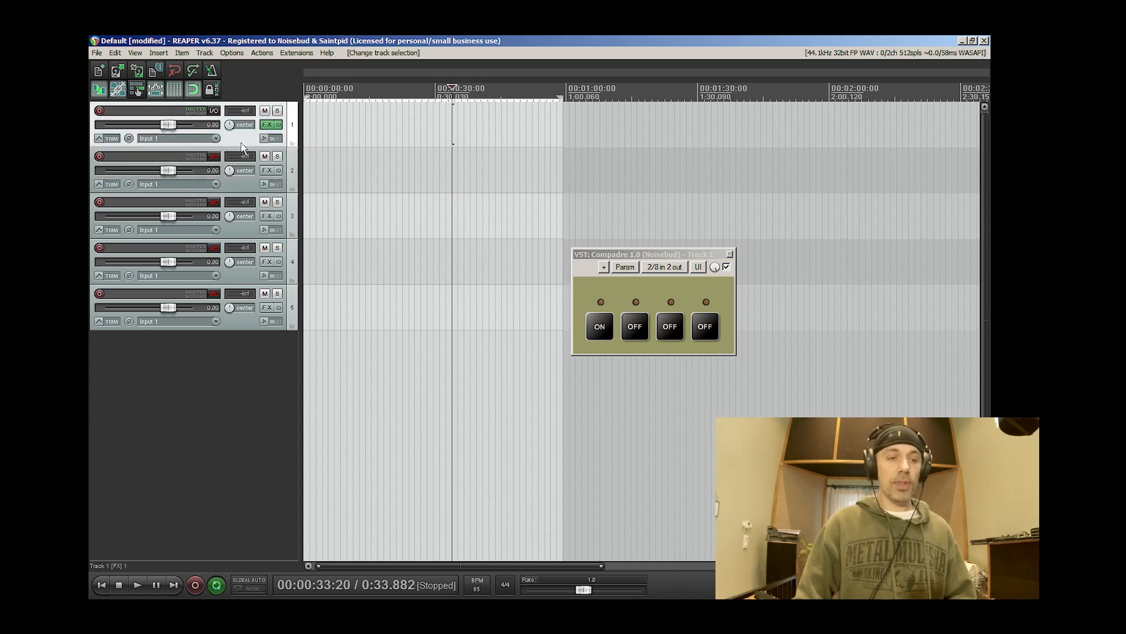
{"action": "left_click", "coordinate": [656, 255]}
{"action": "left_click_drag", "start_coordinate": [656, 255], "coordinate": [706, 133]}
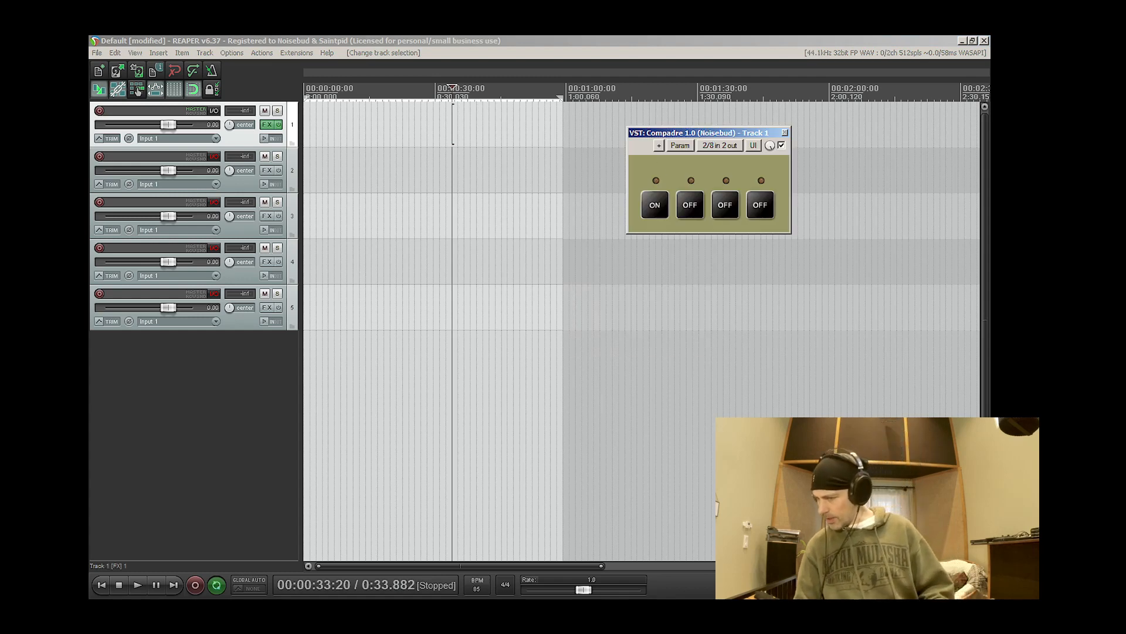
Place "jag0303 - kill me.wav" at full length on tracks 2 to 5 and select the time range from about 1:30 to 4:07.
{"action": "key", "text": "alt+Tab"}
{"action": "left_click_drag", "start_coordinate": [386, 237], "coordinate": [361, 288]}
{"action": "scroll", "coordinate": [413, 271], "scroll_direction": "down", "scroll_amount": 5}
{"action": "left_click_drag", "start_coordinate": [409, 210], "coordinate": [812, 320]}
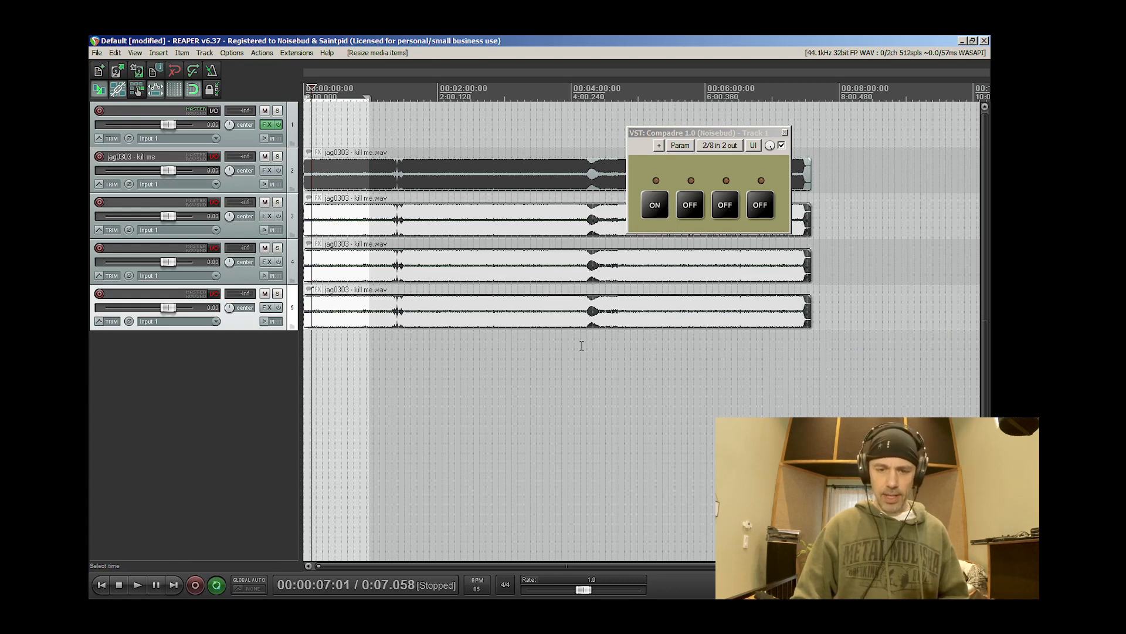
{"action": "left_click_drag", "start_coordinate": [456, 349], "coordinate": [405, 350]}
{"action": "left_click_drag", "start_coordinate": [579, 351], "coordinate": [408, 345]}
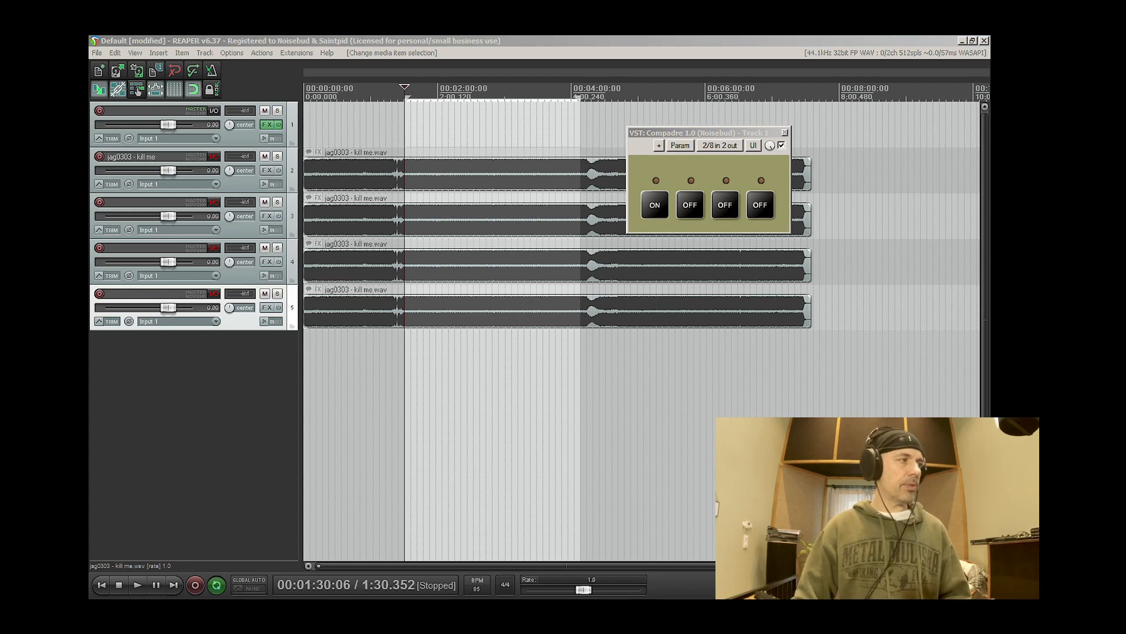
Show the mixer and create a send from track 2 to track 1 on channels 1/2.
{"action": "key", "text": "ctrl+m"}
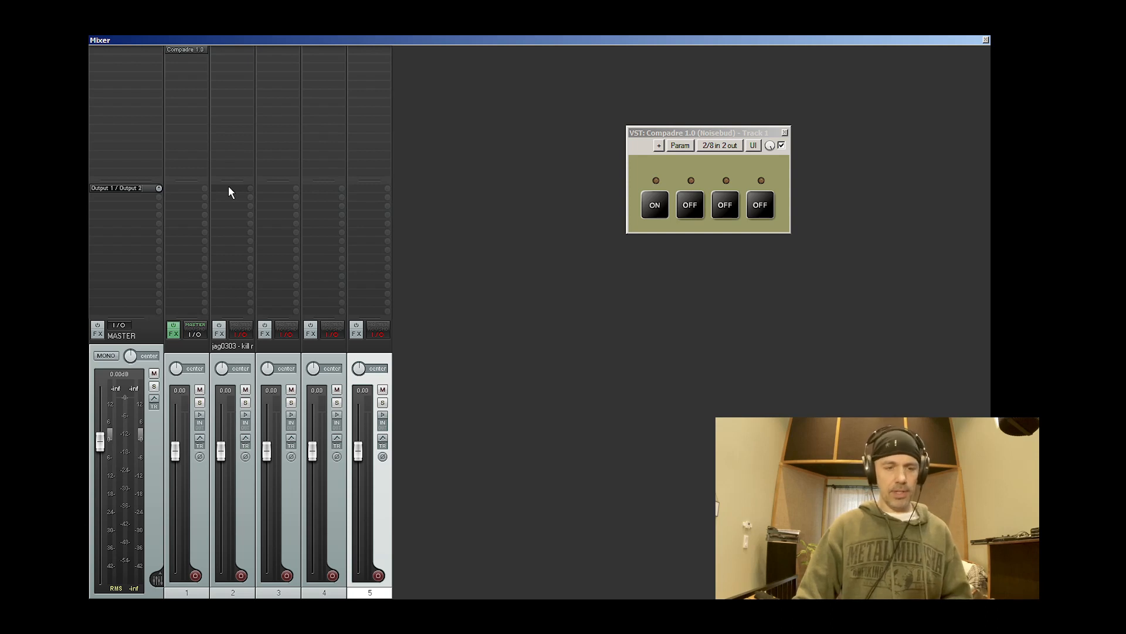
{"action": "left_click_drag", "start_coordinate": [223, 189], "coordinate": [182, 191]}
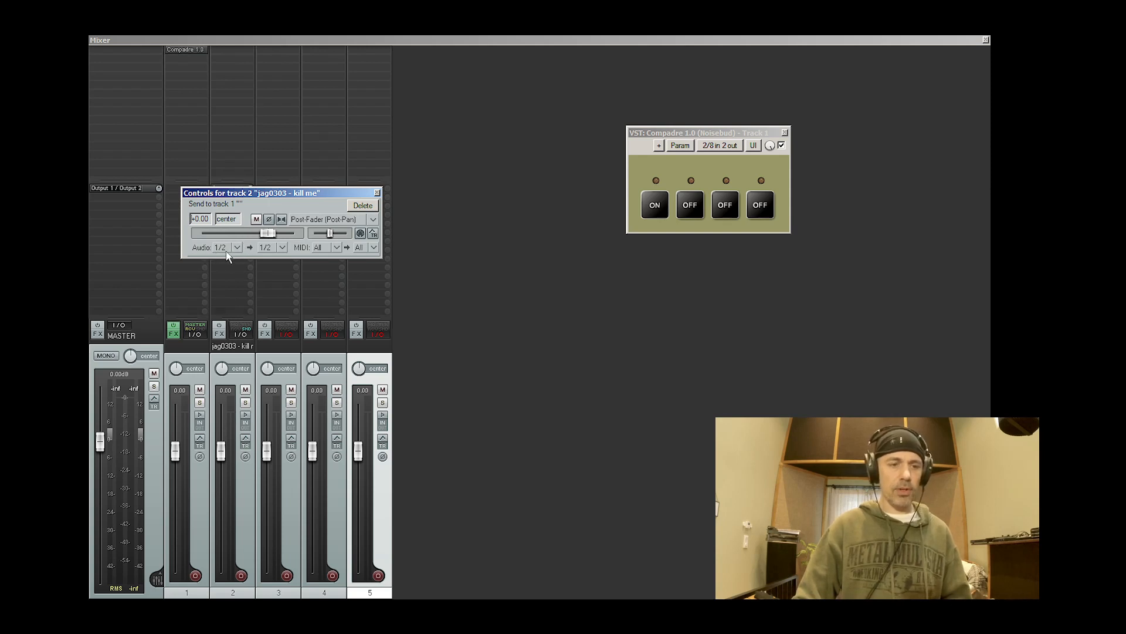
{"action": "left_click", "coordinate": [377, 193]}
Create a send from track 3 to track 1, routed to new receiving channels 3/4.
{"action": "left_click", "coordinate": [269, 181]}
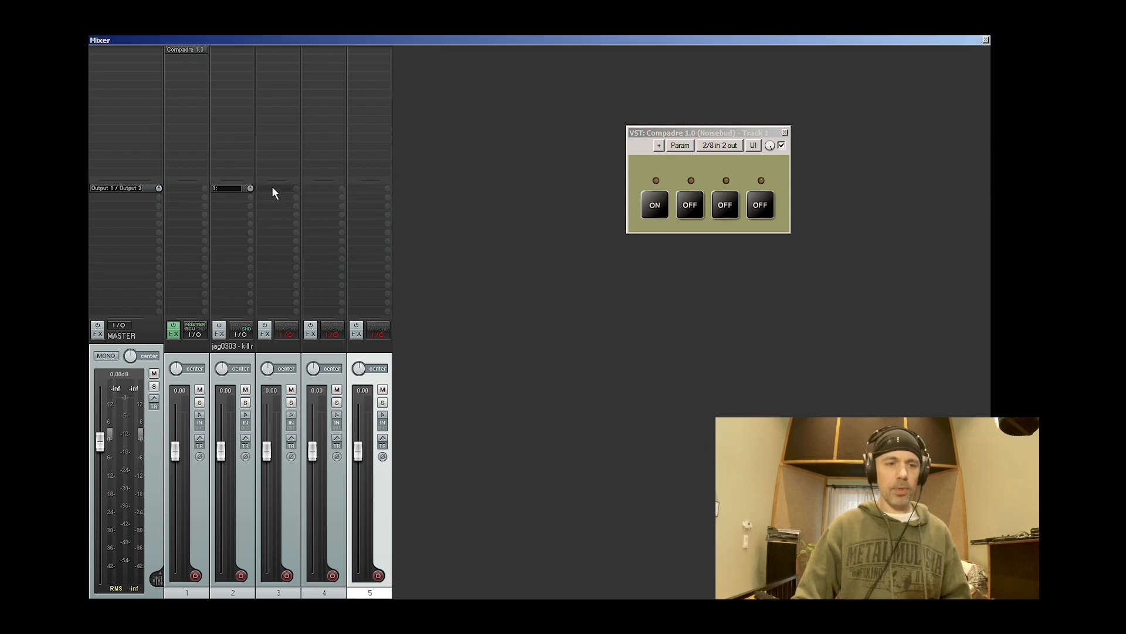
{"action": "left_click_drag", "start_coordinate": [205, 212], "coordinate": [203, 211]}
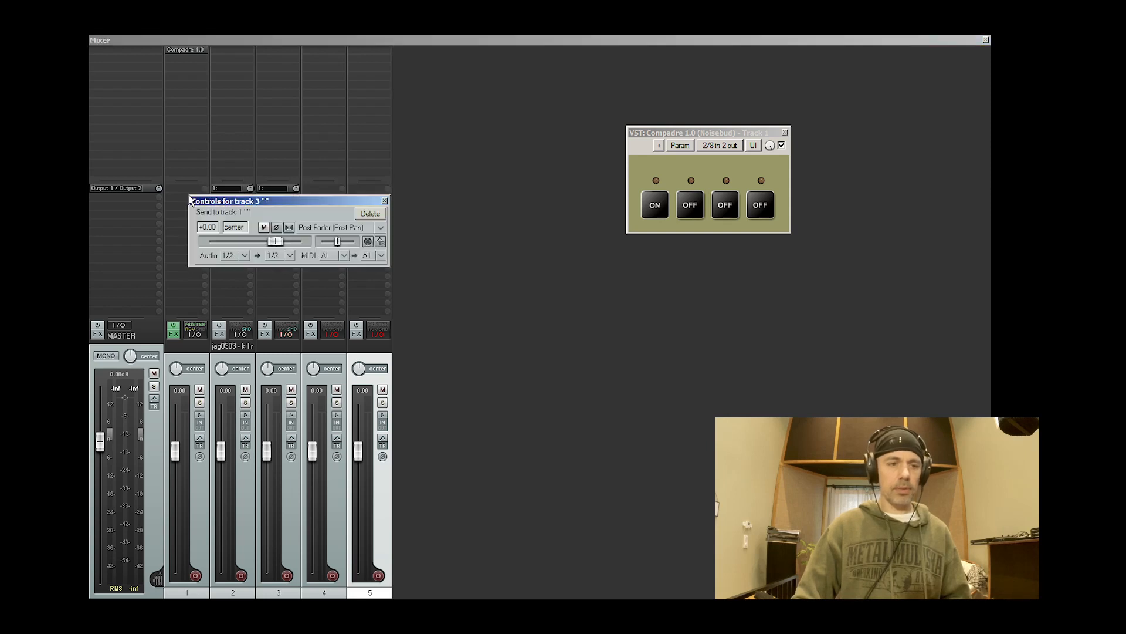
{"action": "left_click", "coordinate": [291, 254]}
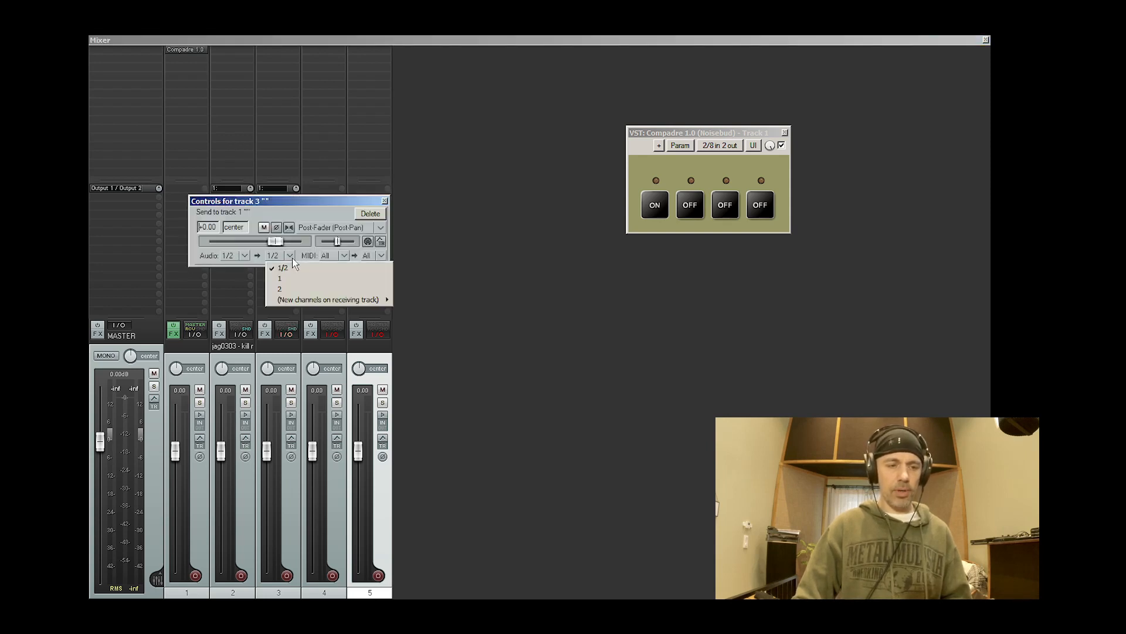
{"action": "mouse_move", "coordinate": [308, 300]}
{"action": "left_click", "coordinate": [247, 300]}
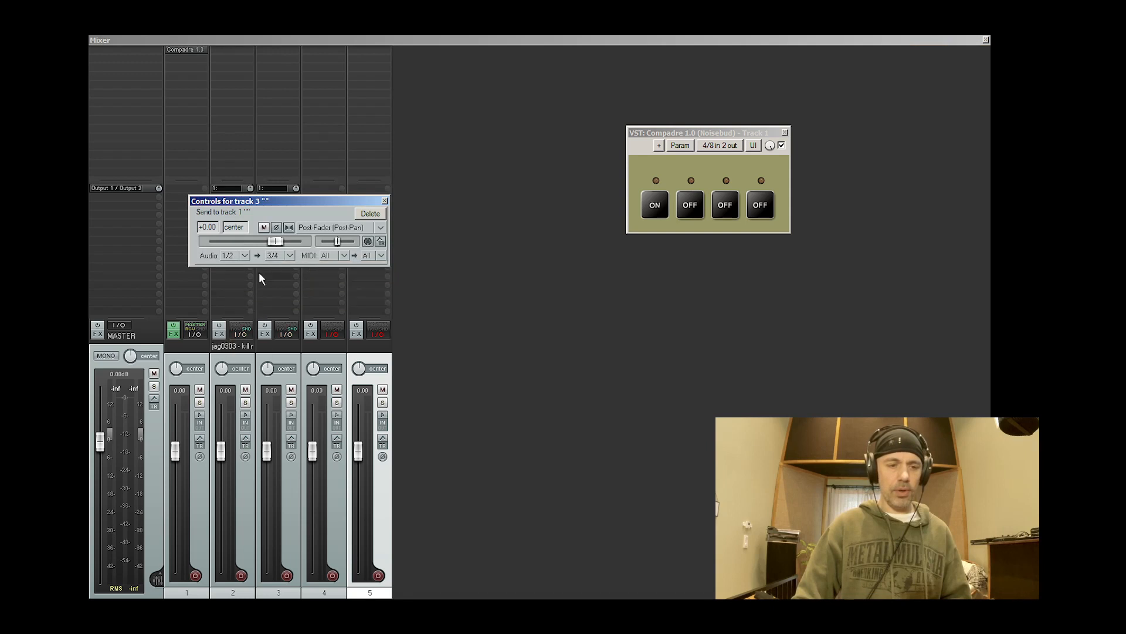
{"action": "left_click", "coordinate": [385, 200]}
{"action": "left_click", "coordinate": [317, 186]}
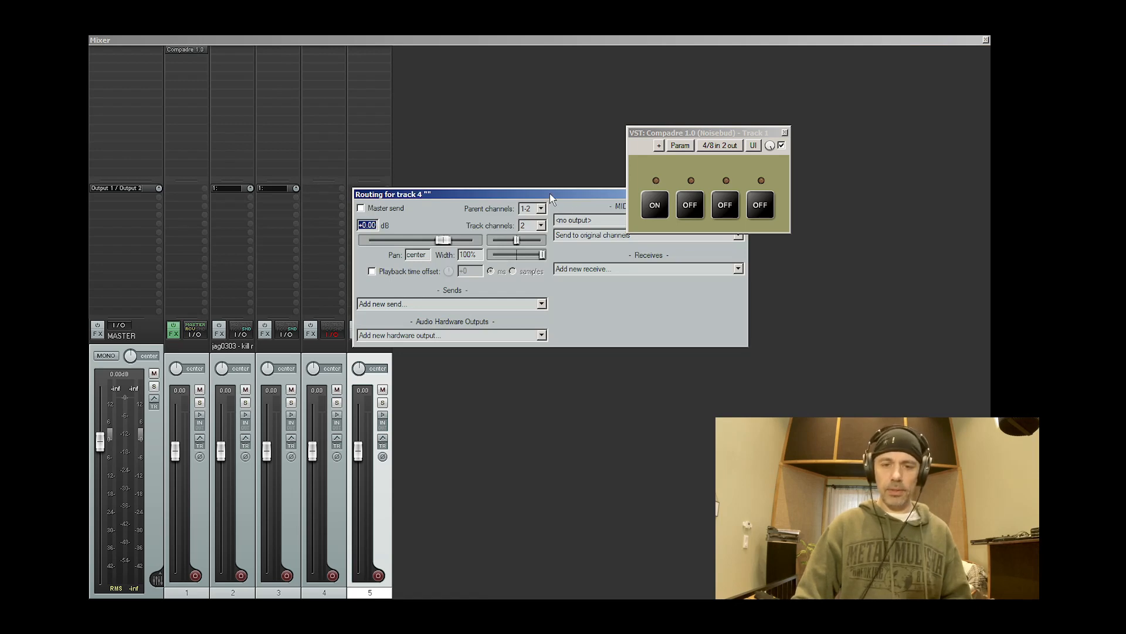
{"action": "left_click_drag", "start_coordinate": [551, 194], "coordinate": [418, 295]}
{"action": "left_click", "coordinate": [610, 296]}
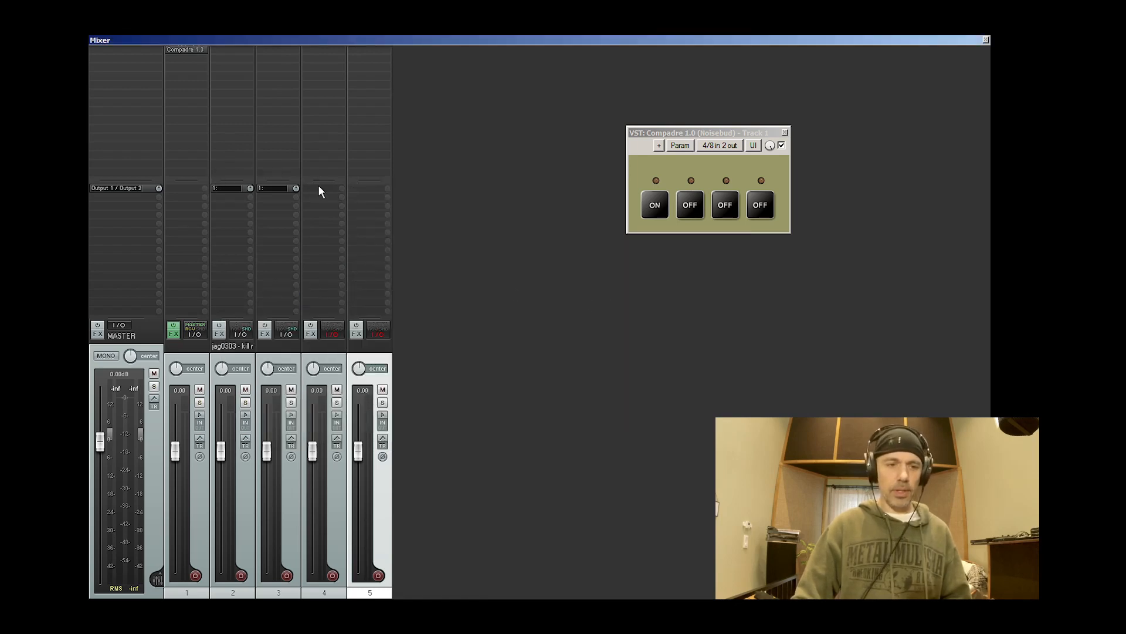
Create a send from track 4 to track 1, routed to new receiving channels 5/6.
{"action": "left_click_drag", "start_coordinate": [319, 188], "coordinate": [190, 214]}
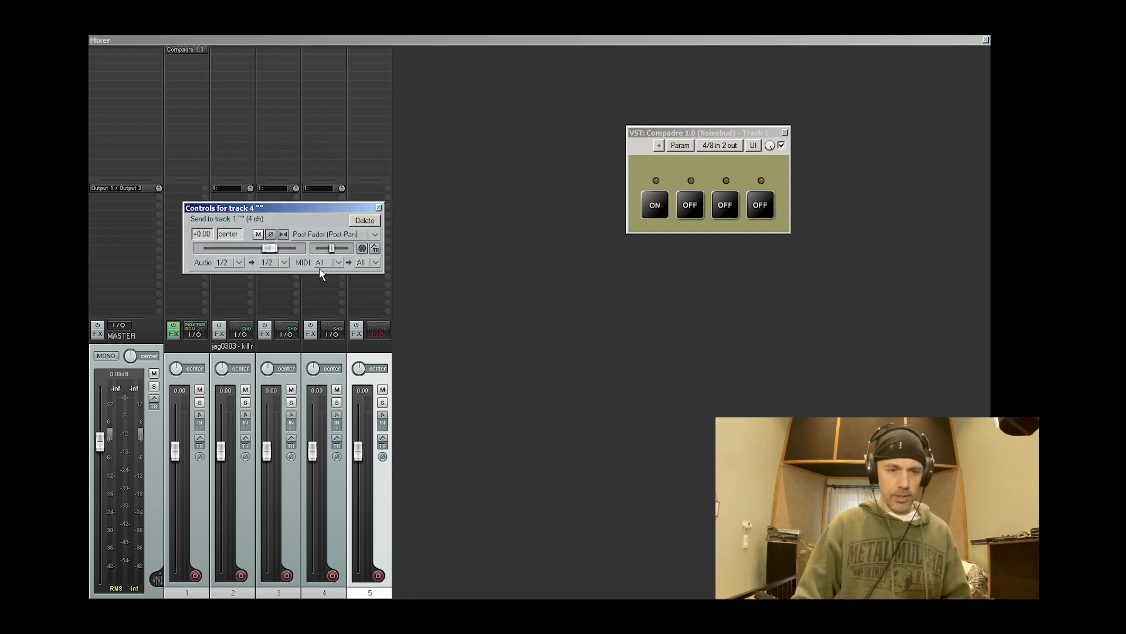
{"action": "left_click", "coordinate": [285, 262]}
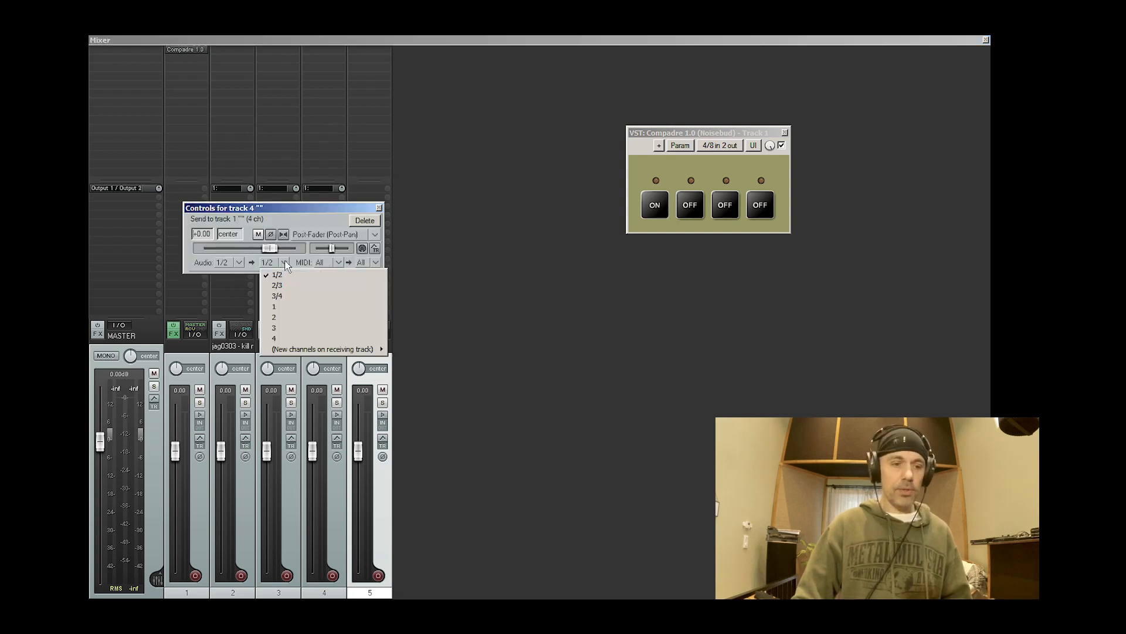
{"action": "mouse_move", "coordinate": [323, 349]}
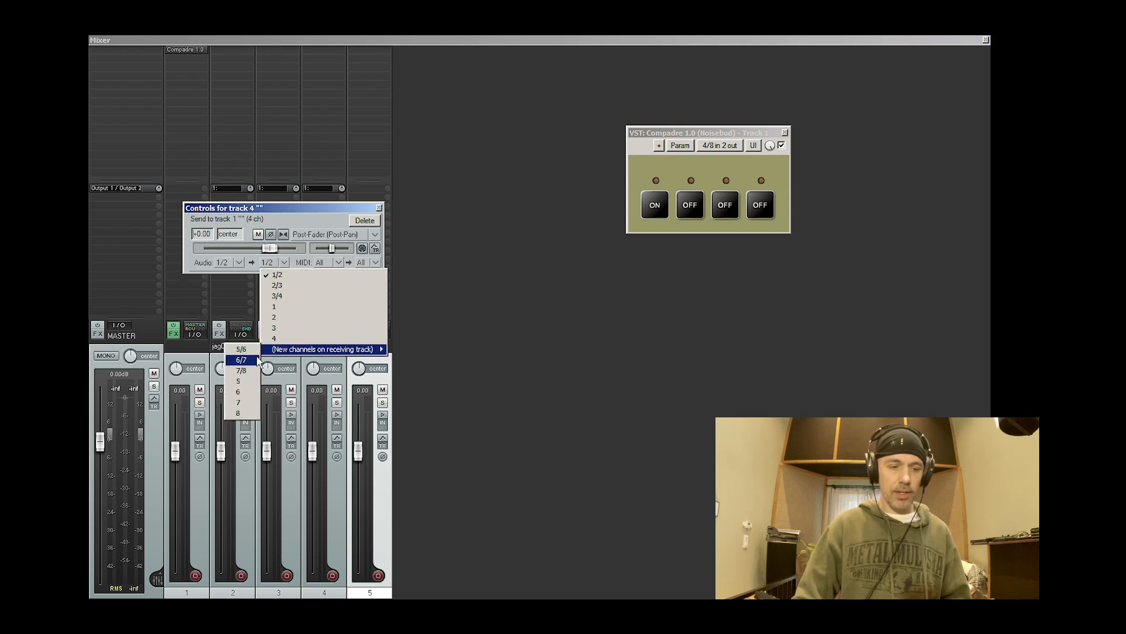
{"action": "left_click", "coordinate": [241, 351]}
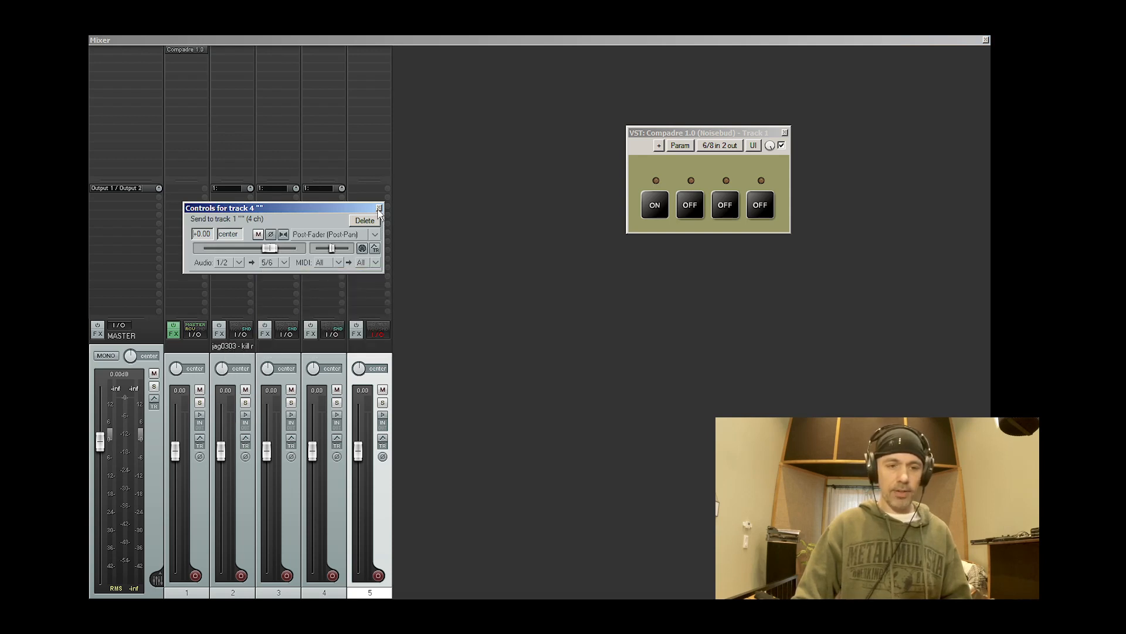
Create a send from track 5 to track 1, routed to new receiving channels 7/8.
{"action": "left_click", "coordinate": [379, 208]}
{"action": "left_click", "coordinate": [364, 187]}
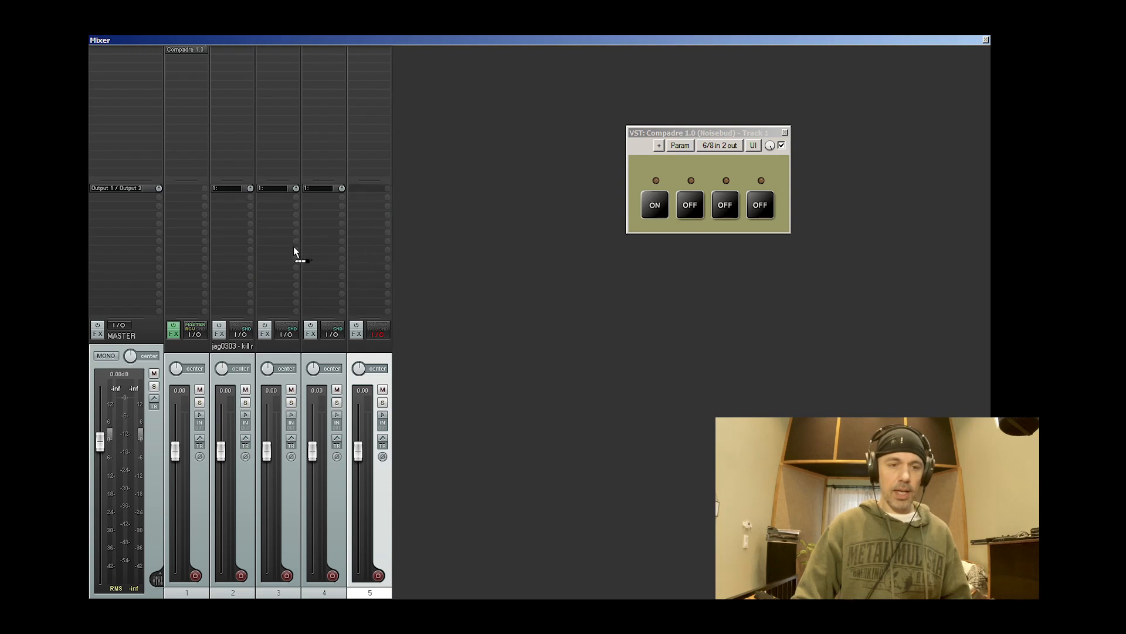
{"action": "left_click_drag", "start_coordinate": [185, 203], "coordinate": [185, 204]}
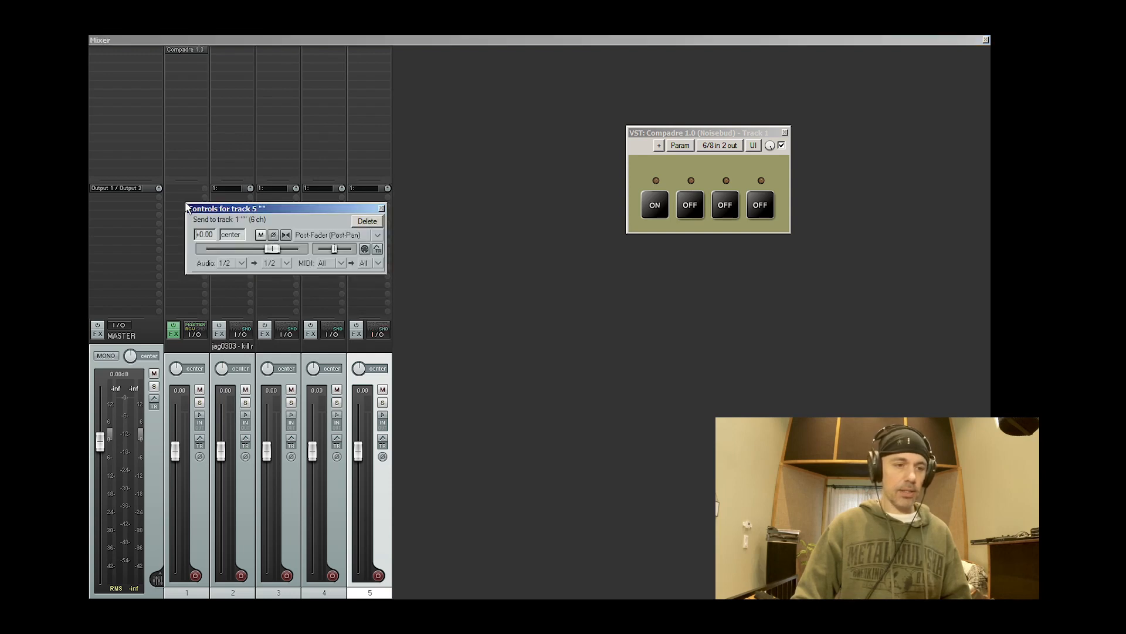
{"action": "left_click", "coordinate": [287, 263]}
{"action": "mouse_move", "coordinate": [294, 392]}
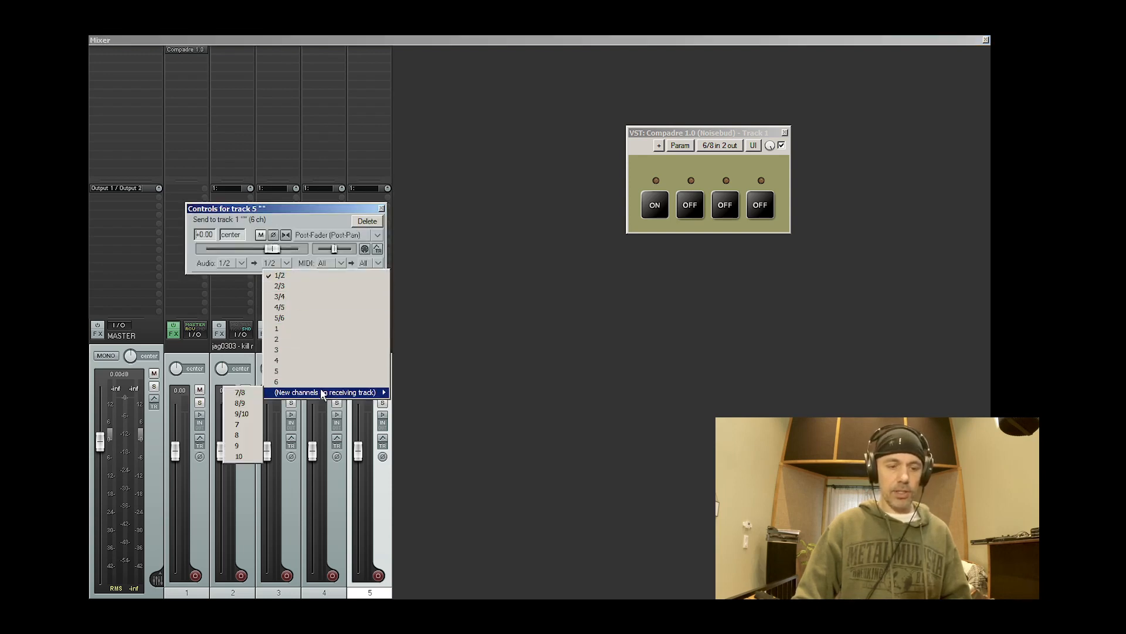
{"action": "left_click", "coordinate": [258, 396]}
{"action": "left_click", "coordinate": [381, 208]}
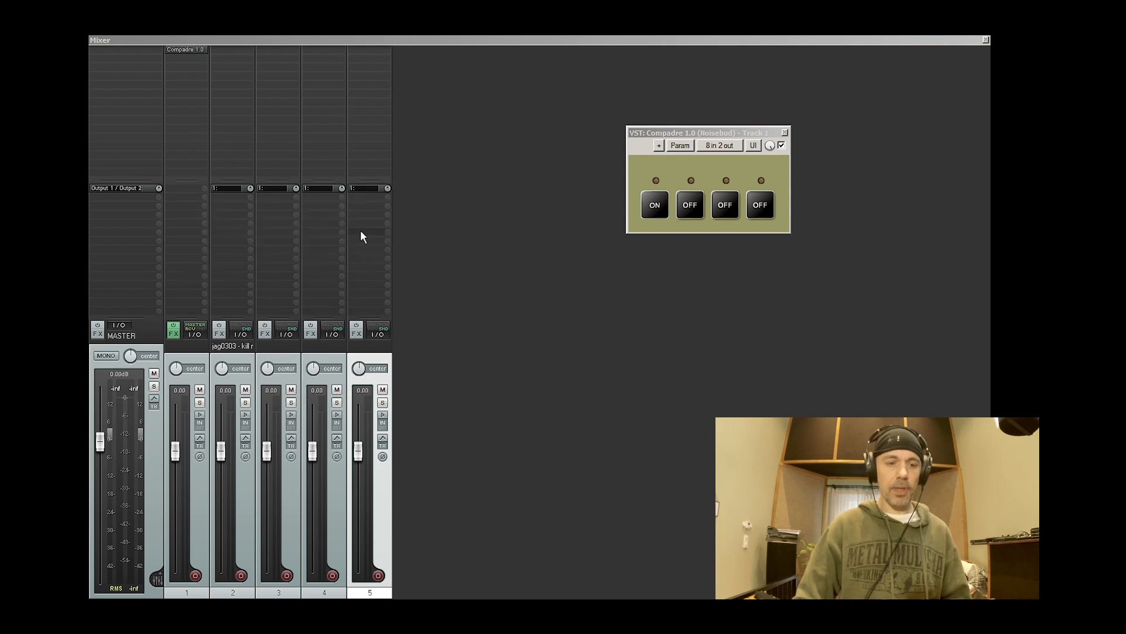
Add the Limitless limiter to track 2 and PSP Xenon to track 3 from the Patreon effects folder.
{"action": "double_click", "coordinate": [237, 52]}
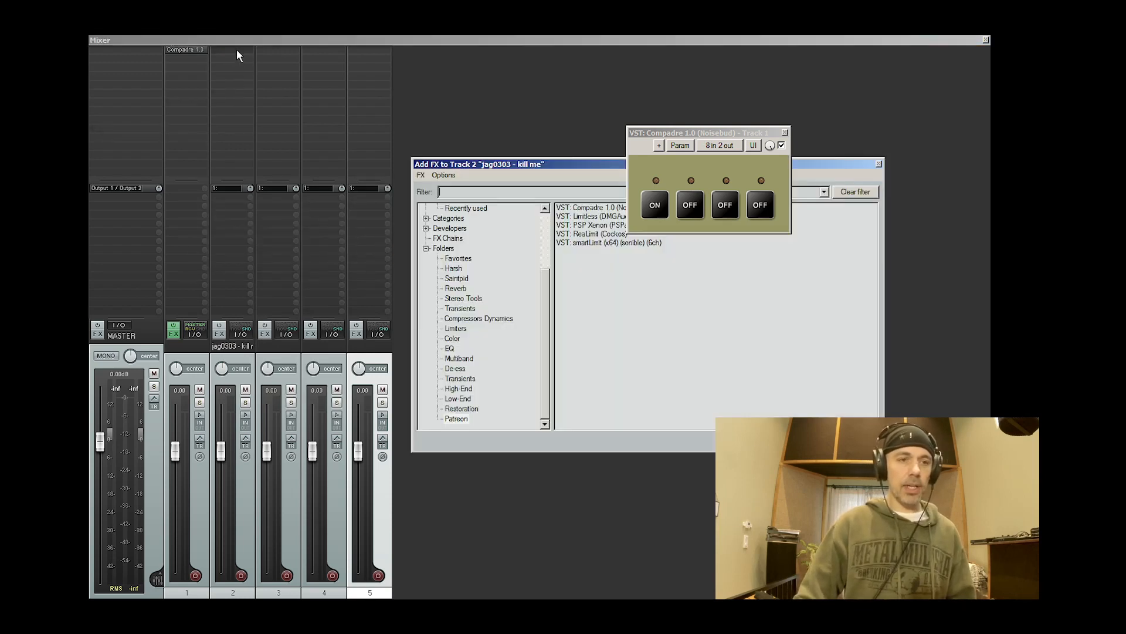
{"action": "double_click", "coordinate": [594, 219]}
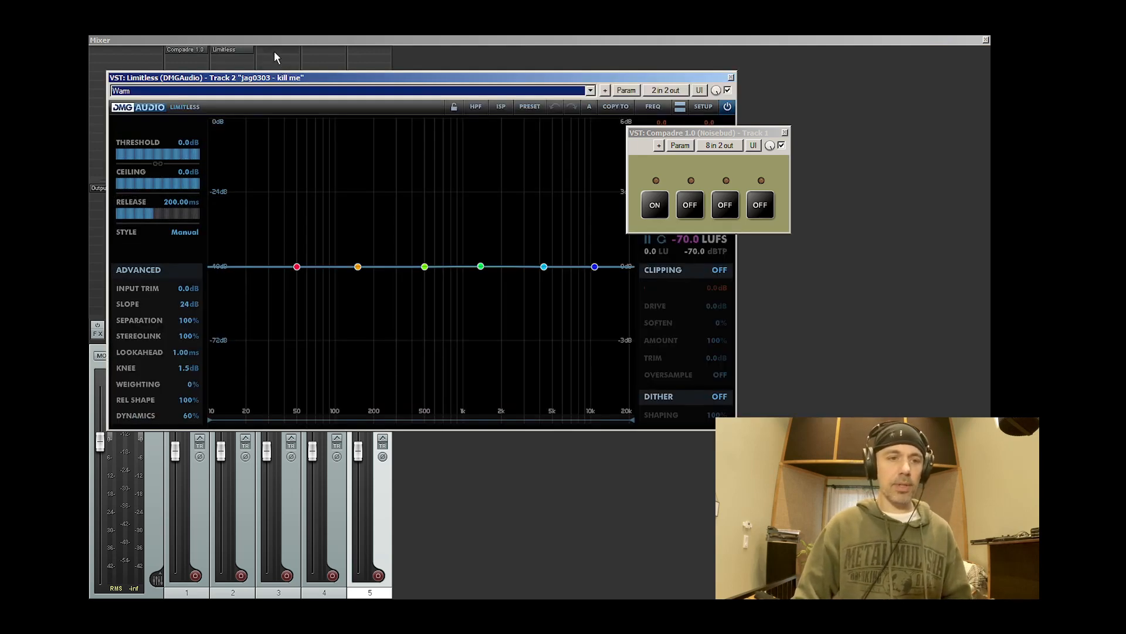
{"action": "double_click", "coordinate": [275, 53]}
{"action": "double_click", "coordinate": [589, 226]}
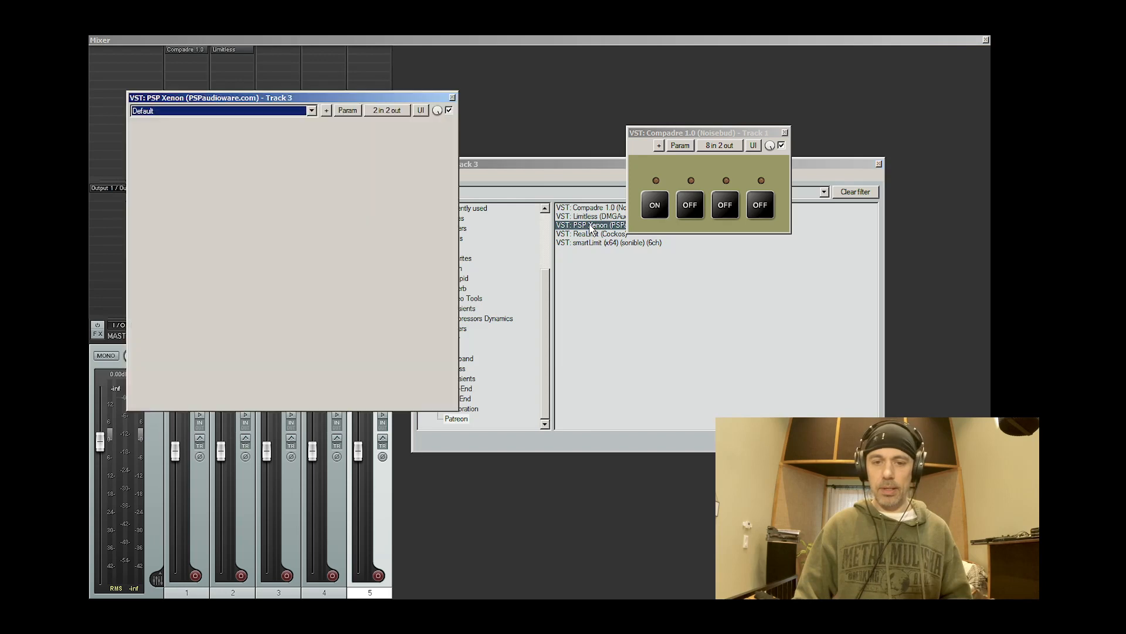
Add the ReaLimit limiter to track 4 and smartLimit to track 5 from the Patreon effects folder.
{"action": "double_click", "coordinate": [316, 52]}
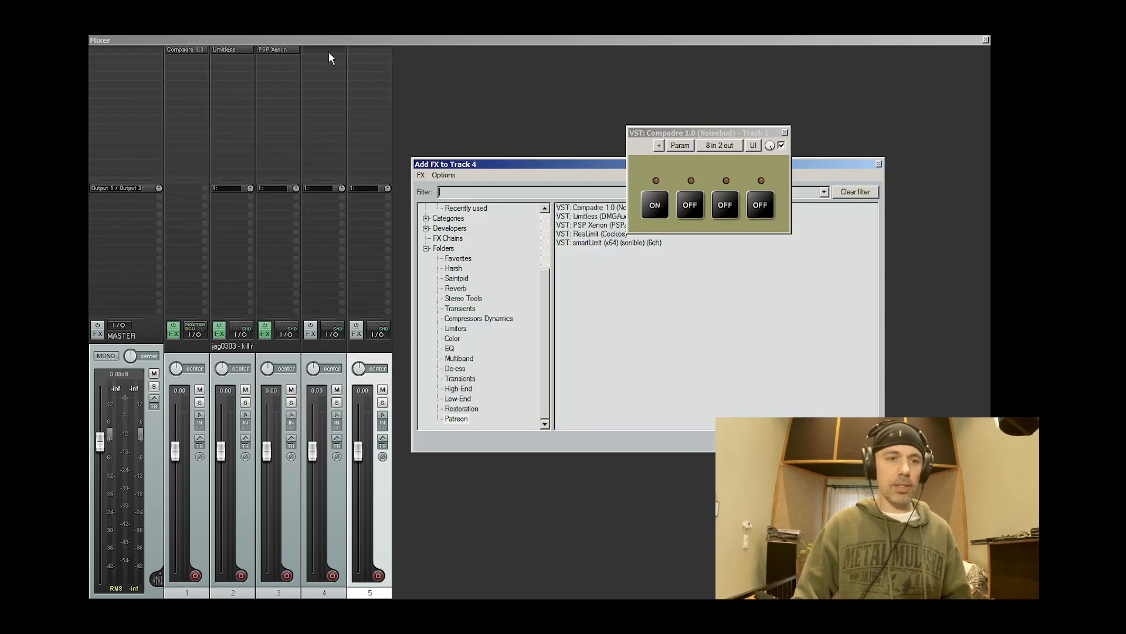
{"action": "left_click", "coordinate": [589, 235]}
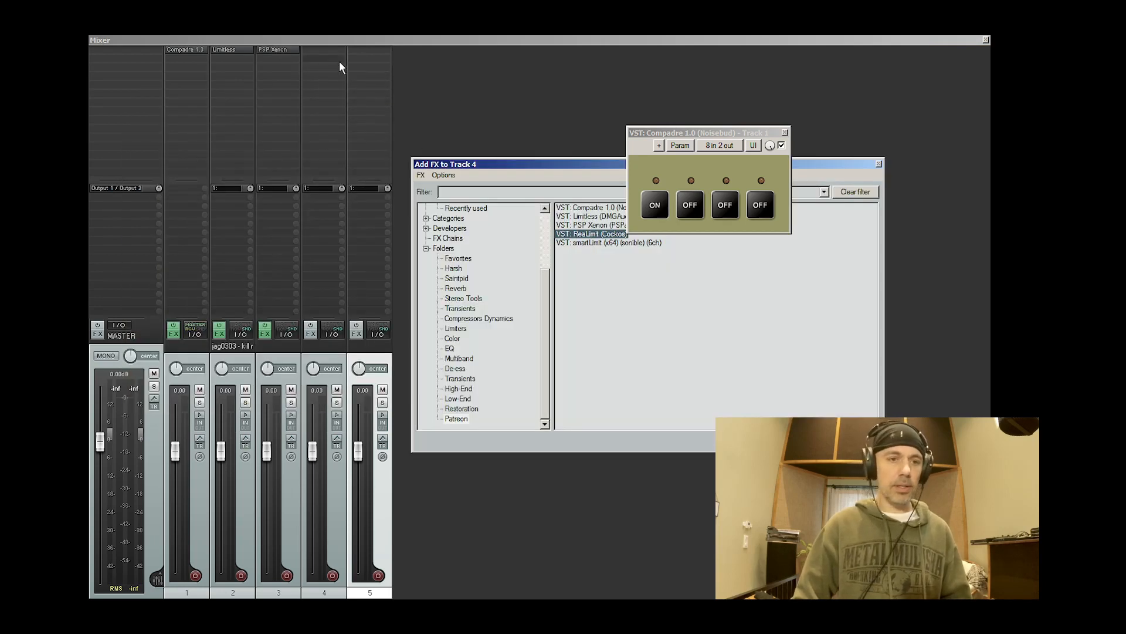
{"action": "double_click", "coordinate": [603, 234]}
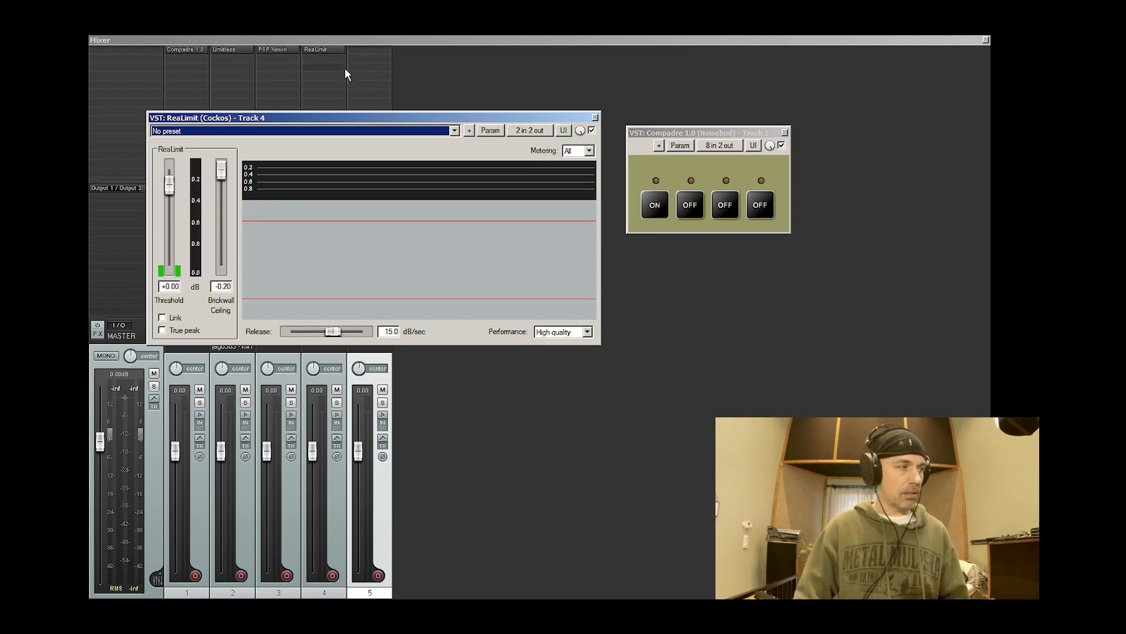
{"action": "left_click", "coordinate": [392, 58]}
{"action": "double_click", "coordinate": [371, 52]}
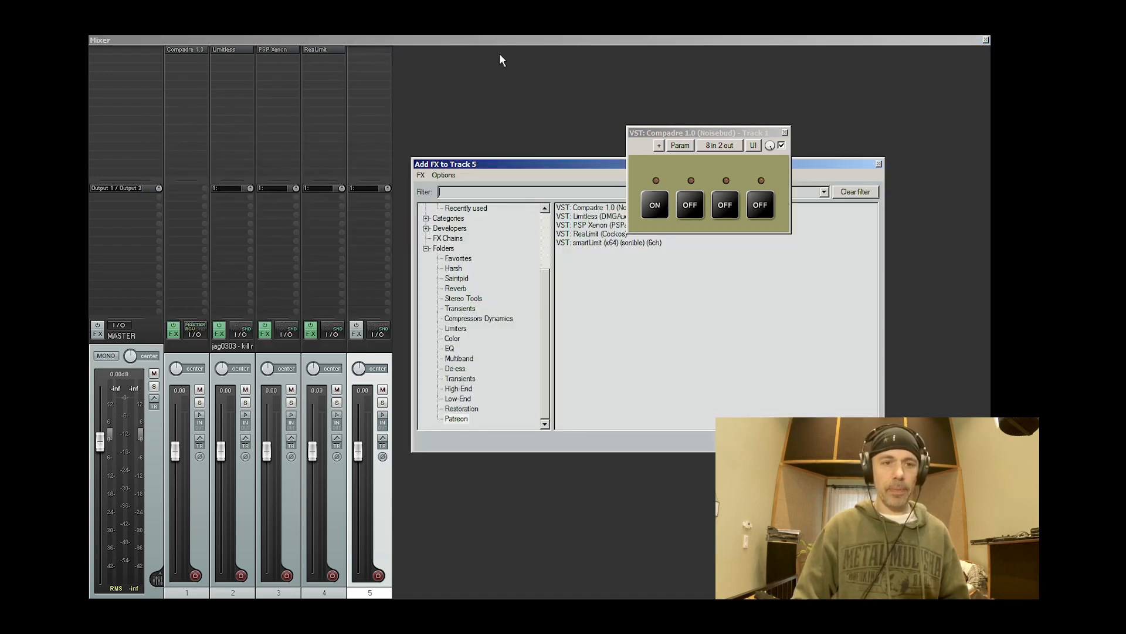
{"action": "left_click", "coordinate": [596, 244]}
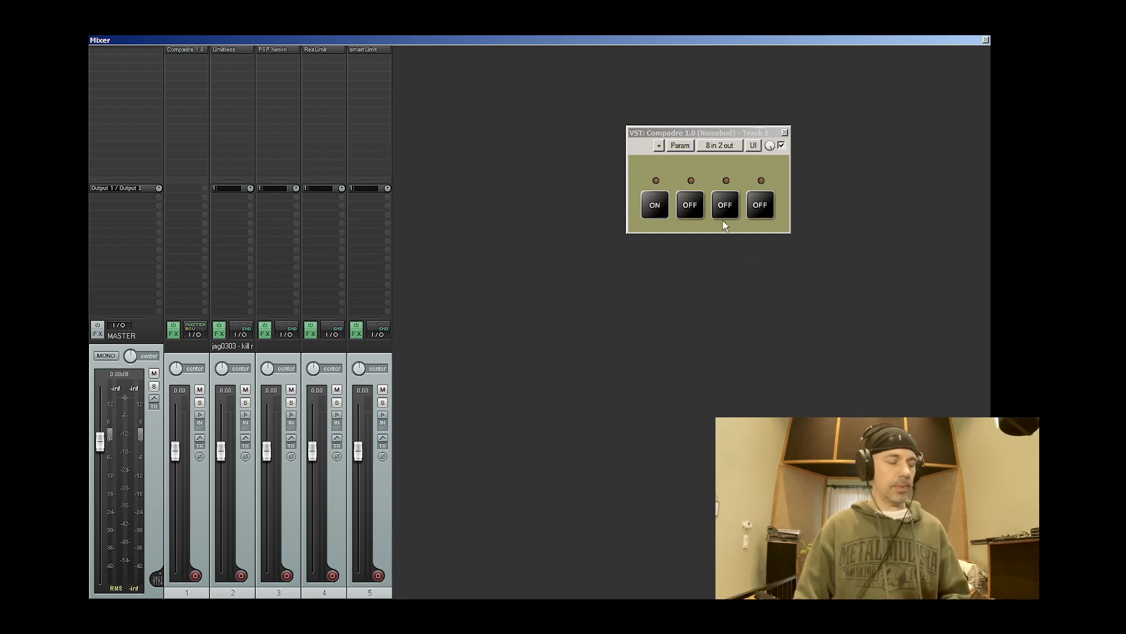
Switch Compadre to its third input and play the selected range with the mixer hidden.
{"action": "left_click", "coordinate": [725, 204]}
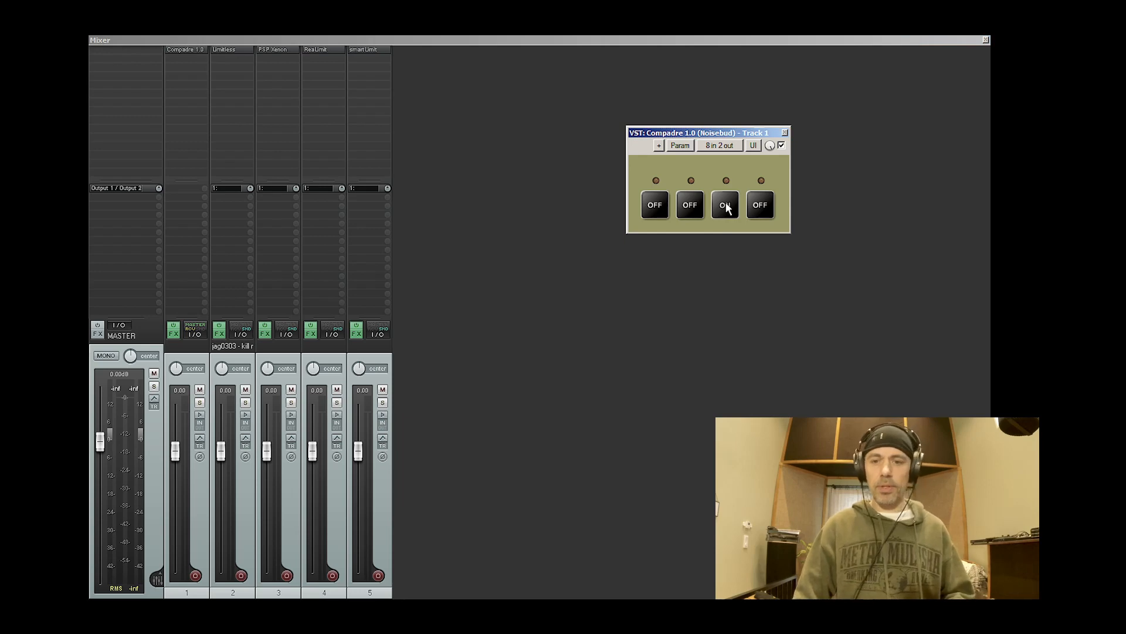
{"action": "left_click", "coordinate": [986, 41]}
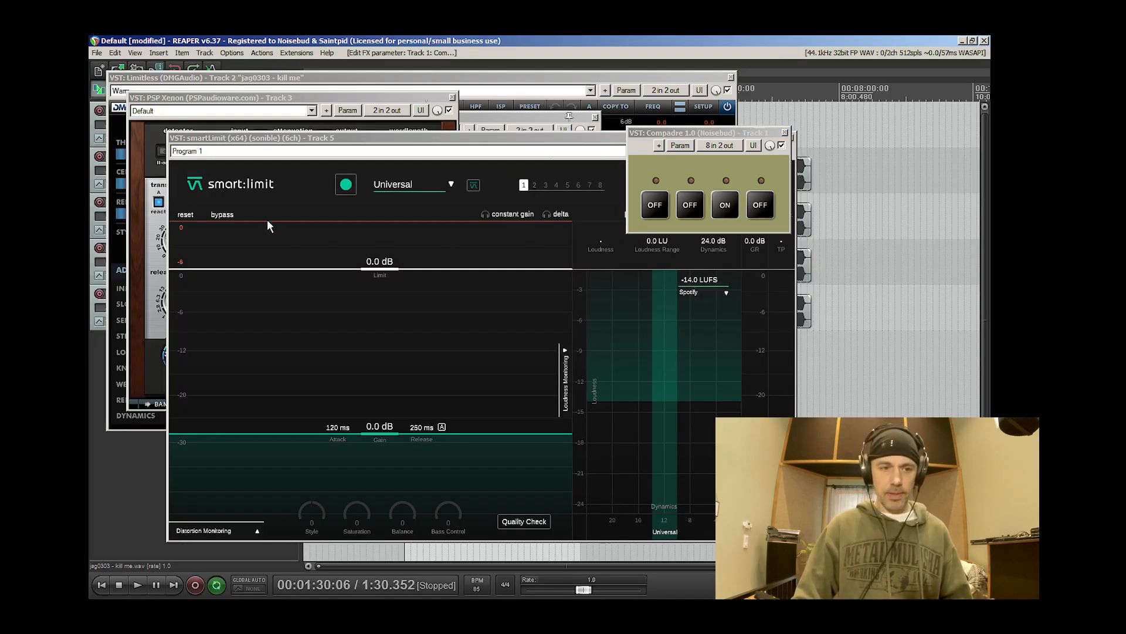
{"action": "key", "text": "space"}
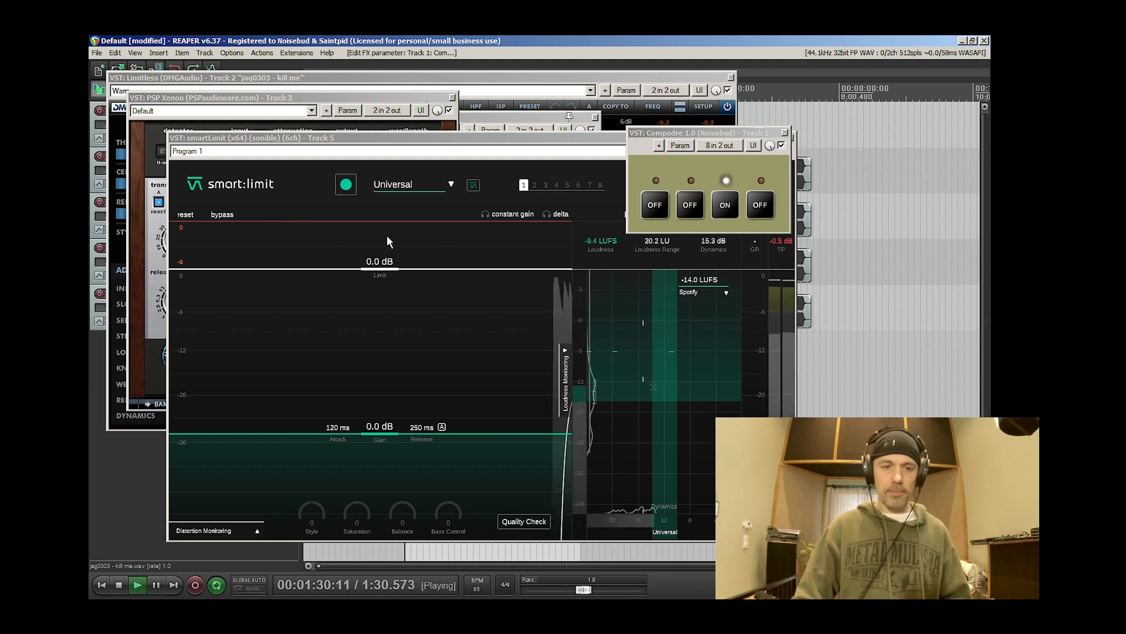
Set smart:limit's profile to Electronic, Techno and run its automatic learning on the playing audio.
{"action": "left_click", "coordinate": [442, 186]}
{"action": "mouse_move", "coordinate": [425, 327]}
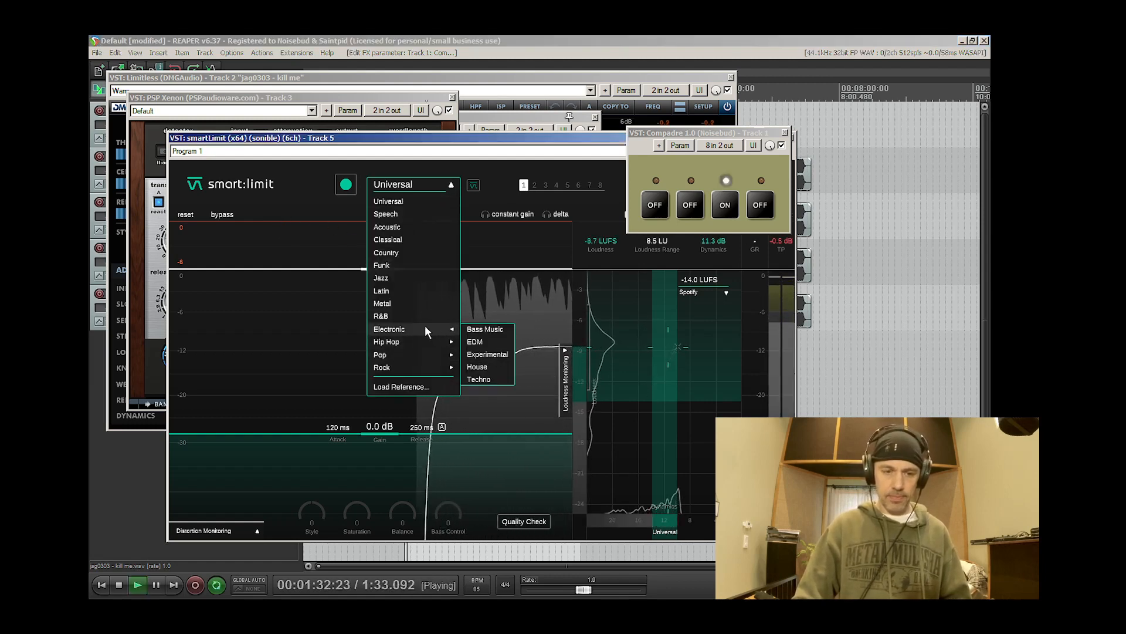
{"action": "left_click", "coordinate": [480, 379]}
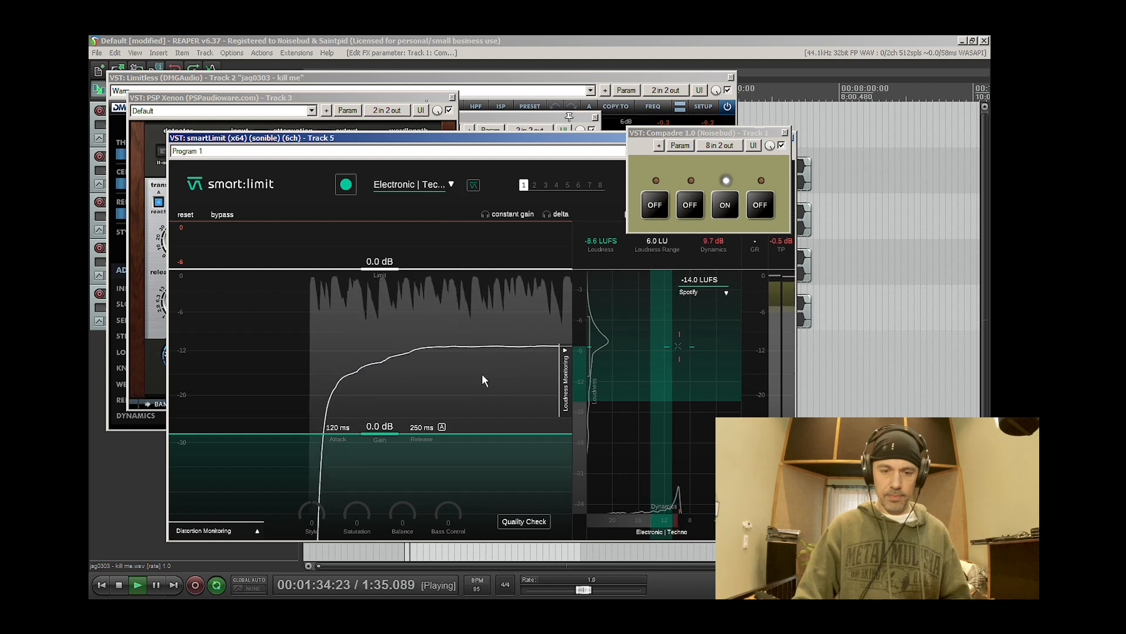
{"action": "left_click", "coordinate": [345, 185]}
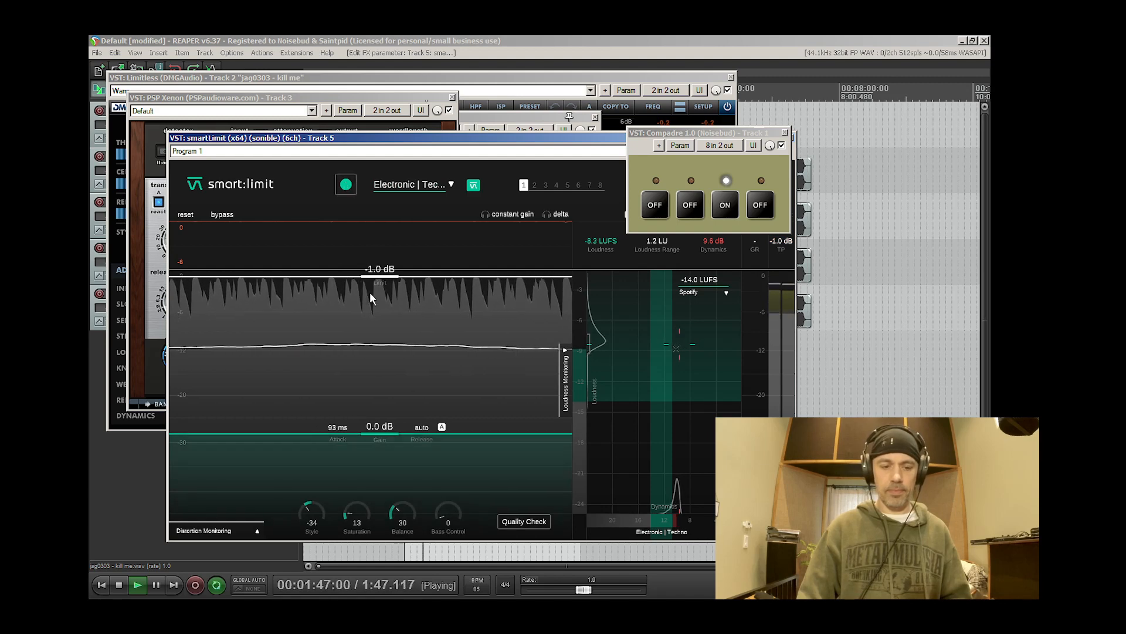
Set smart:limit's limit to 0.0 dB and its gain to 2.0 dB, and close the plug-in window.
{"action": "left_click_drag", "start_coordinate": [380, 281], "coordinate": [386, 221]}
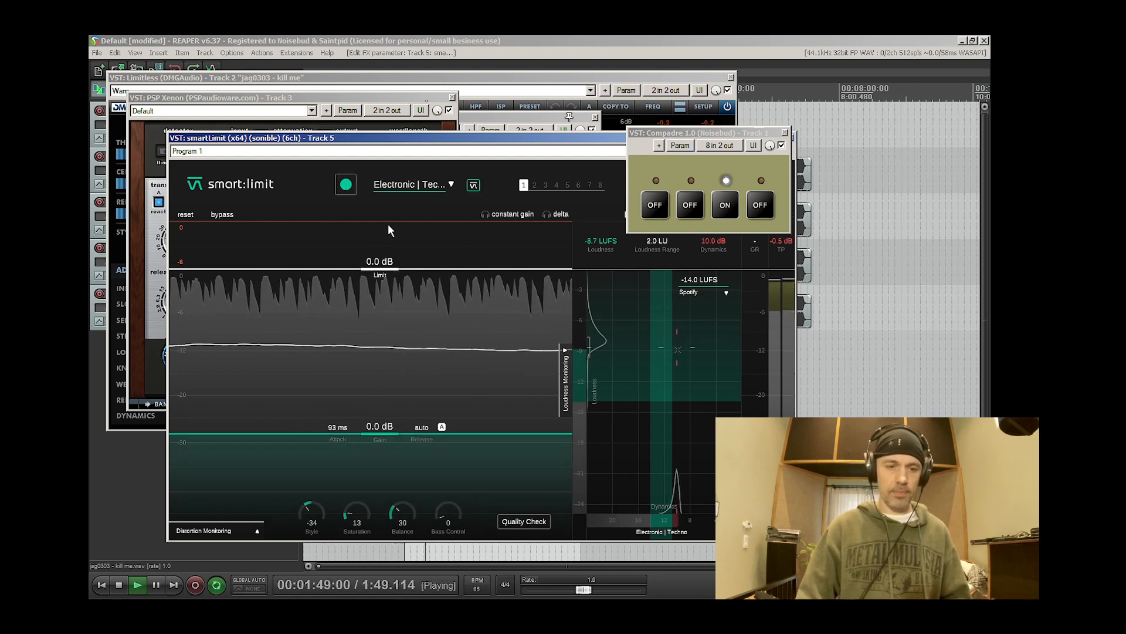
{"action": "left_click_drag", "start_coordinate": [385, 428], "coordinate": [387, 411]}
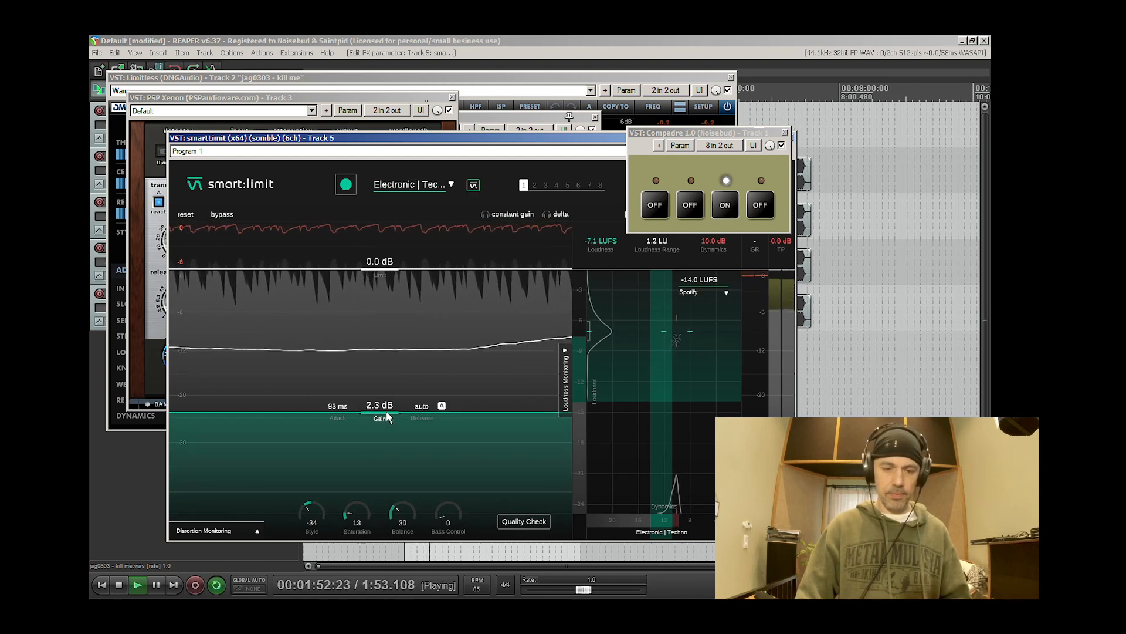
{"action": "left_click_drag", "start_coordinate": [386, 410], "coordinate": [386, 413]}
{"action": "left_click_drag", "start_coordinate": [596, 140], "coordinate": [556, 247]}
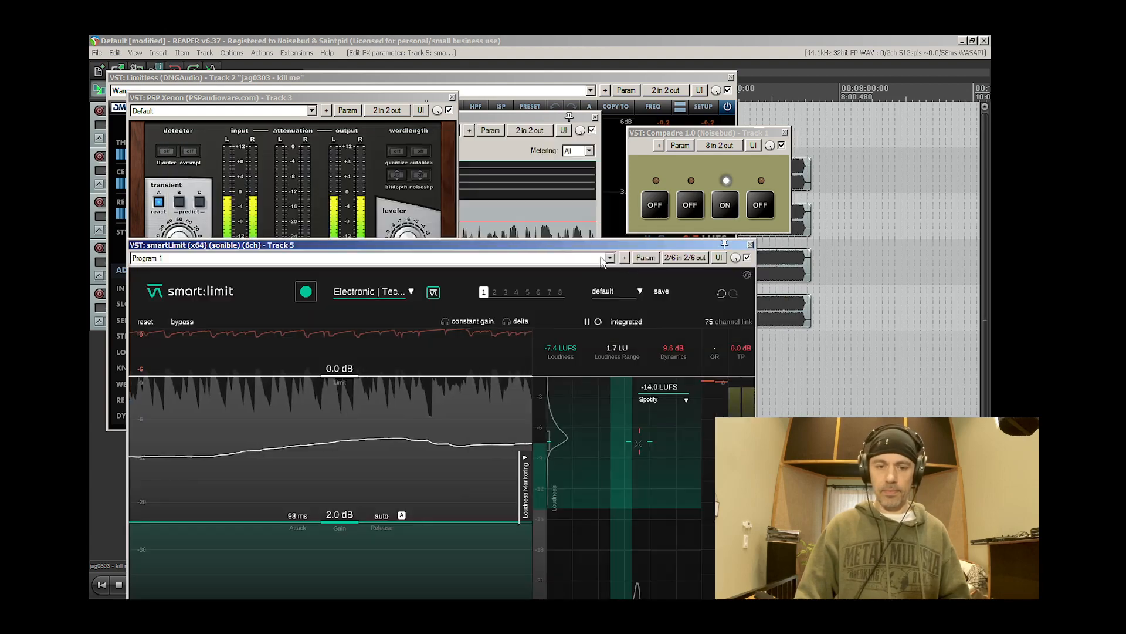
{"action": "left_click", "coordinate": [750, 245]}
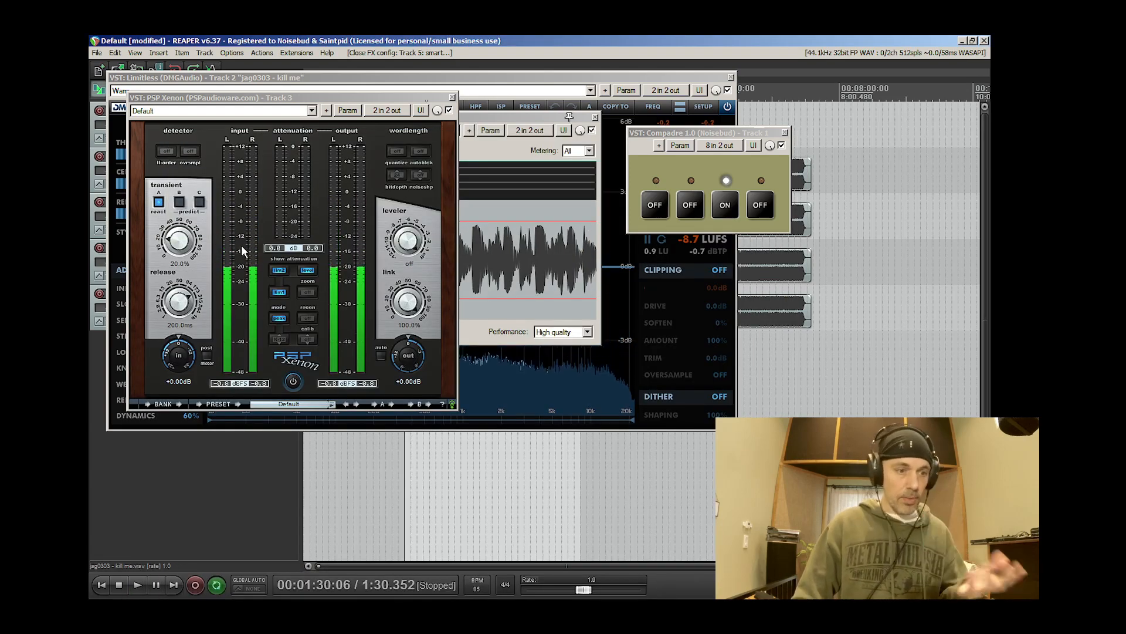
Set PSP Xenon's input gain on track 3 to +2.00 dB and close the plug-in window.
{"action": "left_click_drag", "start_coordinate": [187, 360], "coordinate": [181, 360]}
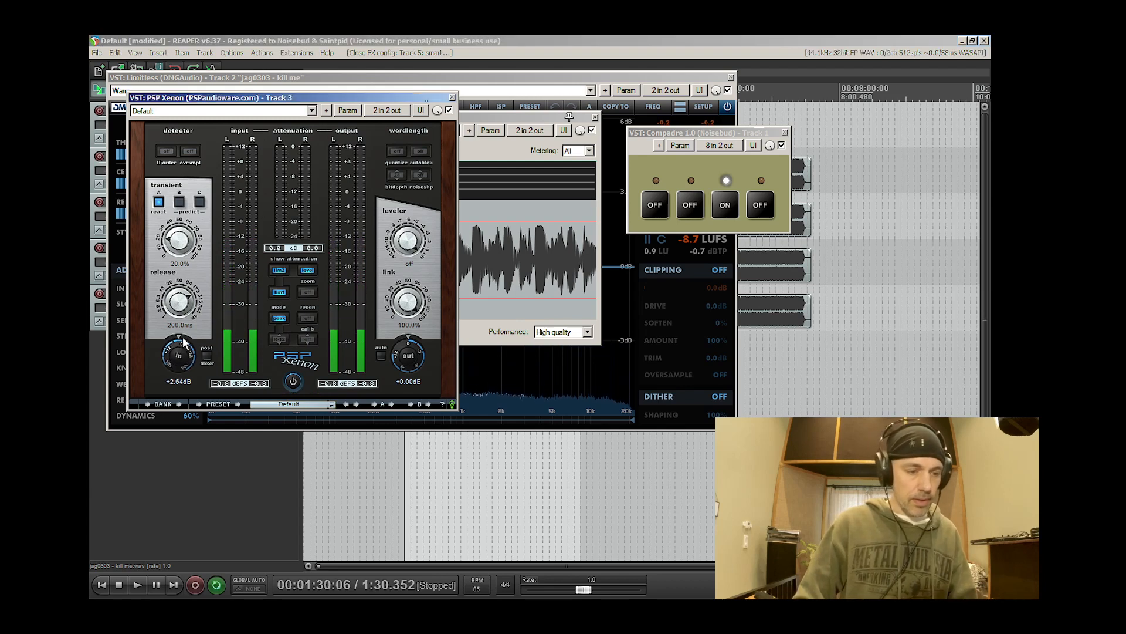
{"action": "double_click", "coordinate": [180, 360]}
{"action": "left_click", "coordinate": [188, 381]}
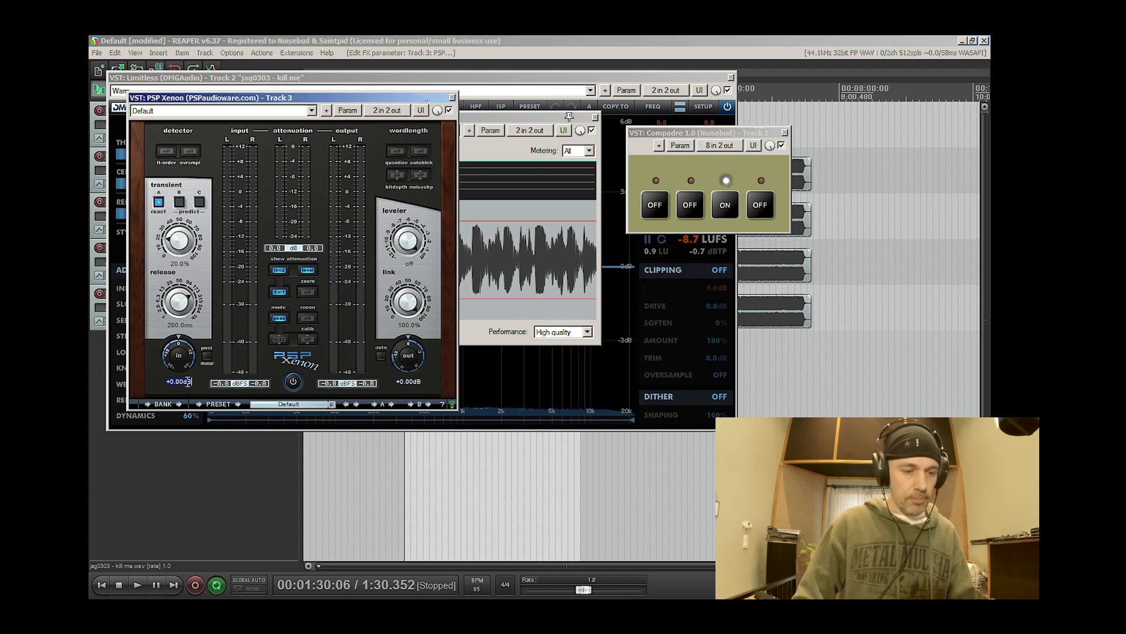
{"action": "type", "text": "2"}
{"action": "key", "text": "Return"}
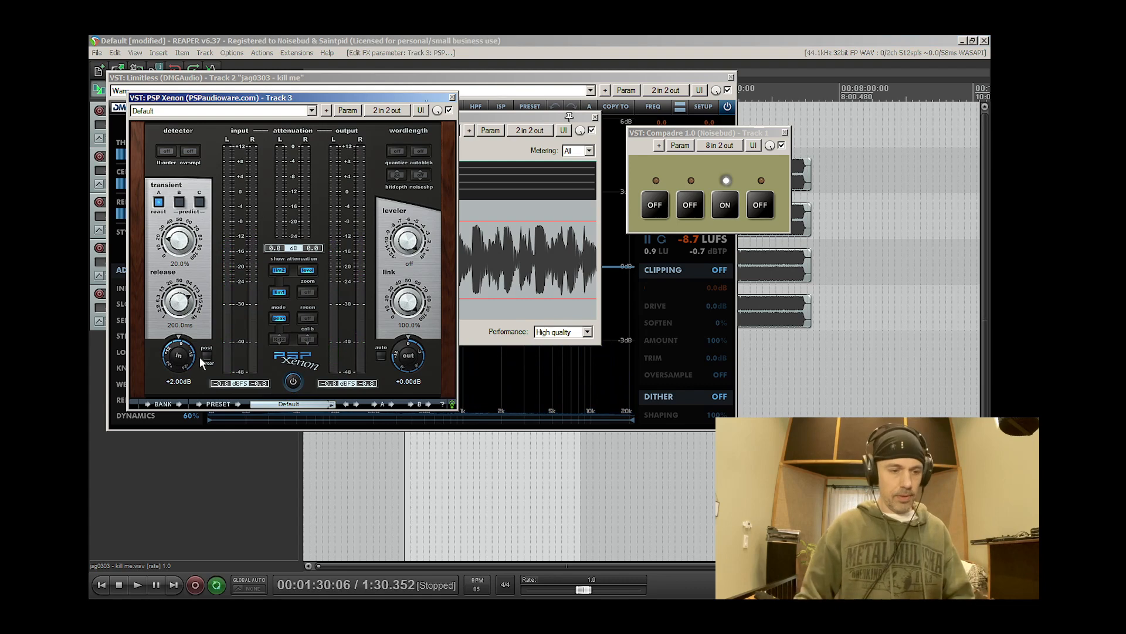
{"action": "left_click", "coordinate": [452, 97]}
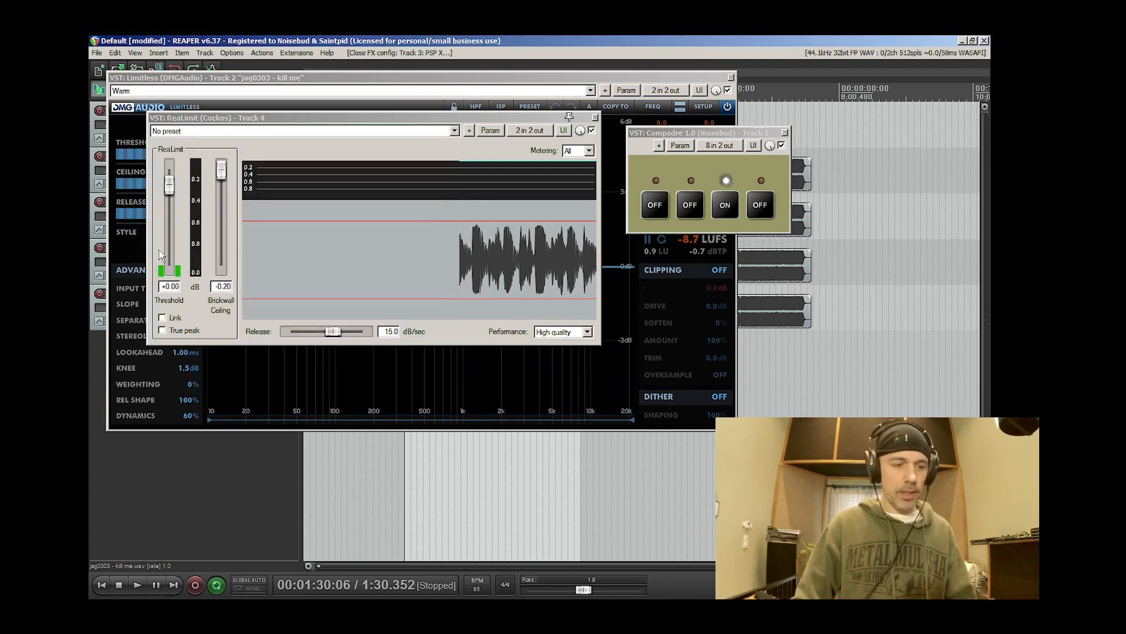
Set ReaLimit's threshold and brickwall ceiling on track 4 to -2.00 dB each and close the plug-in window.
{"action": "double_click", "coordinate": [163, 287]}
{"action": "type", "text": "-2"}
{"action": "key", "text": "Return"}
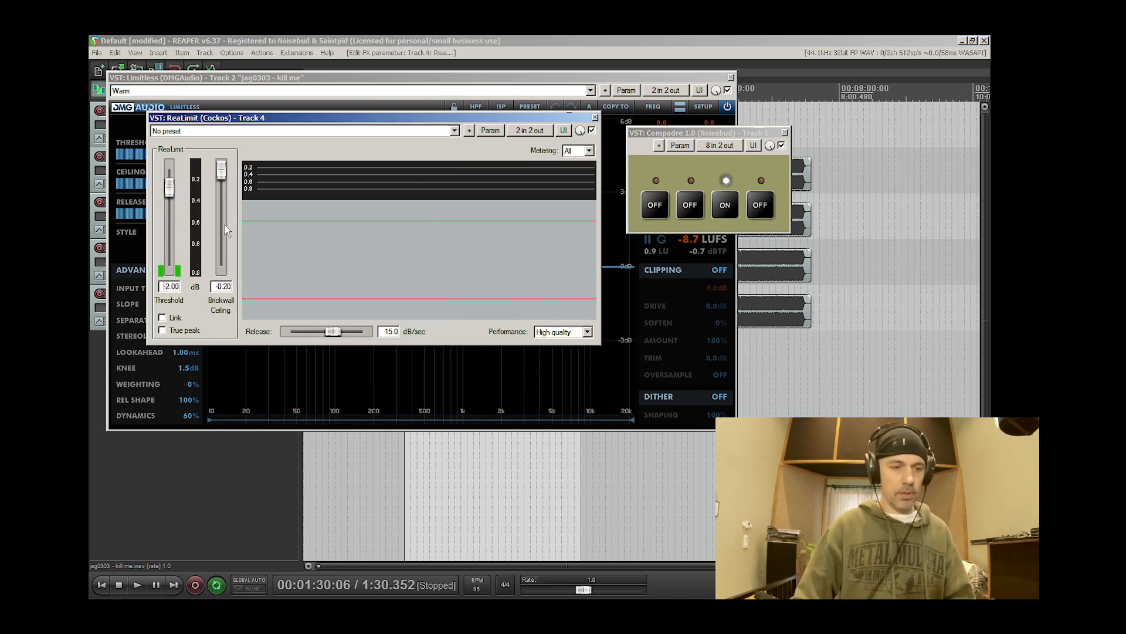
{"action": "left_click_drag", "start_coordinate": [224, 168], "coordinate": [274, 111]}
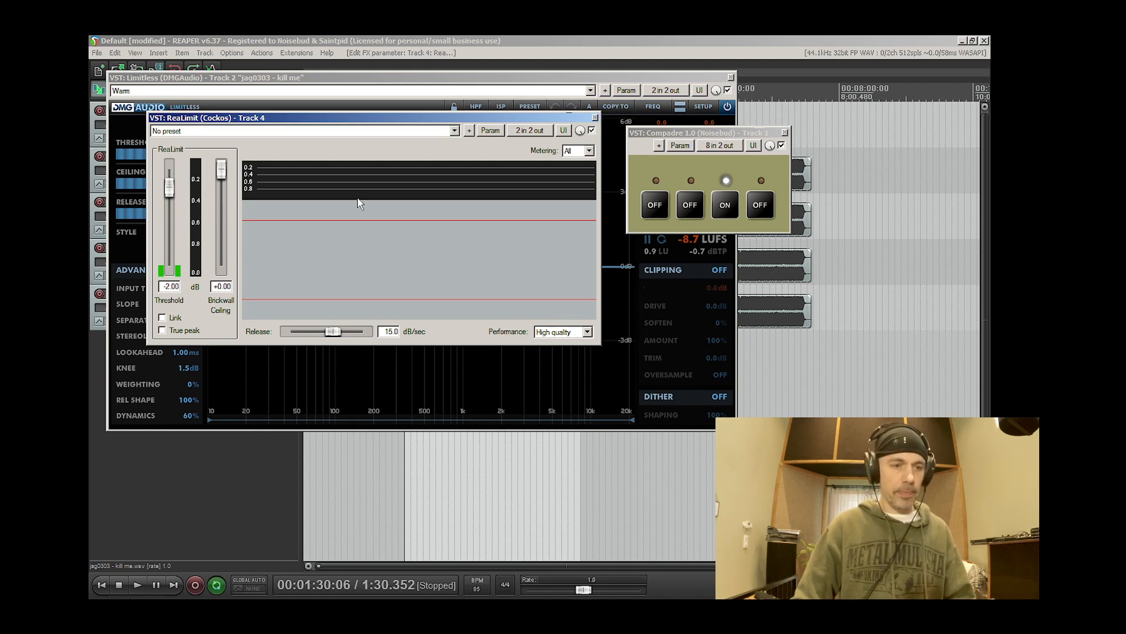
{"action": "double_click", "coordinate": [215, 287]}
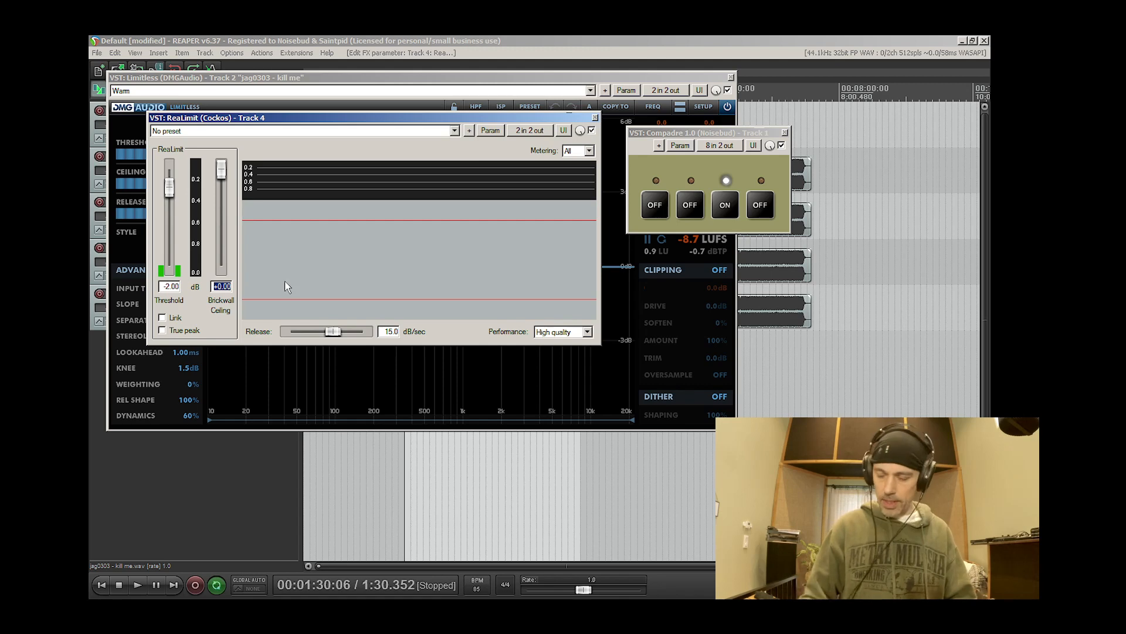
{"action": "type", "text": "-2"}
{"action": "key", "text": "Return"}
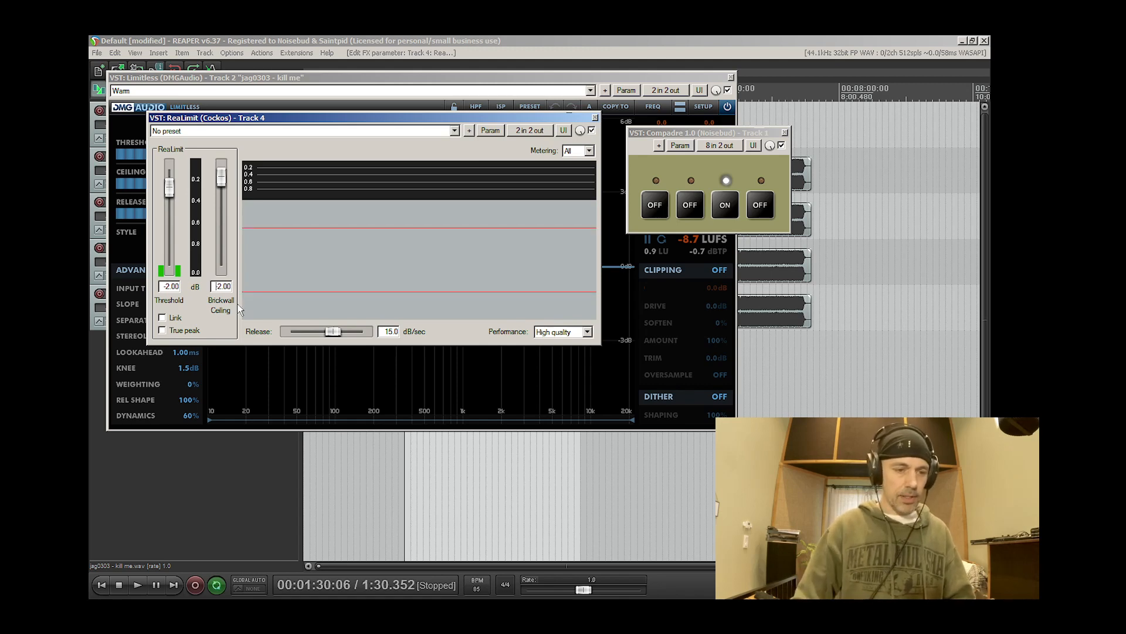
{"action": "left_click", "coordinate": [595, 118]}
Set Limitless on track 2 to a linked threshold and ceiling of -2.0 dB with SWELL3 clipping, and close its window.
{"action": "left_click", "coordinate": [162, 164]}
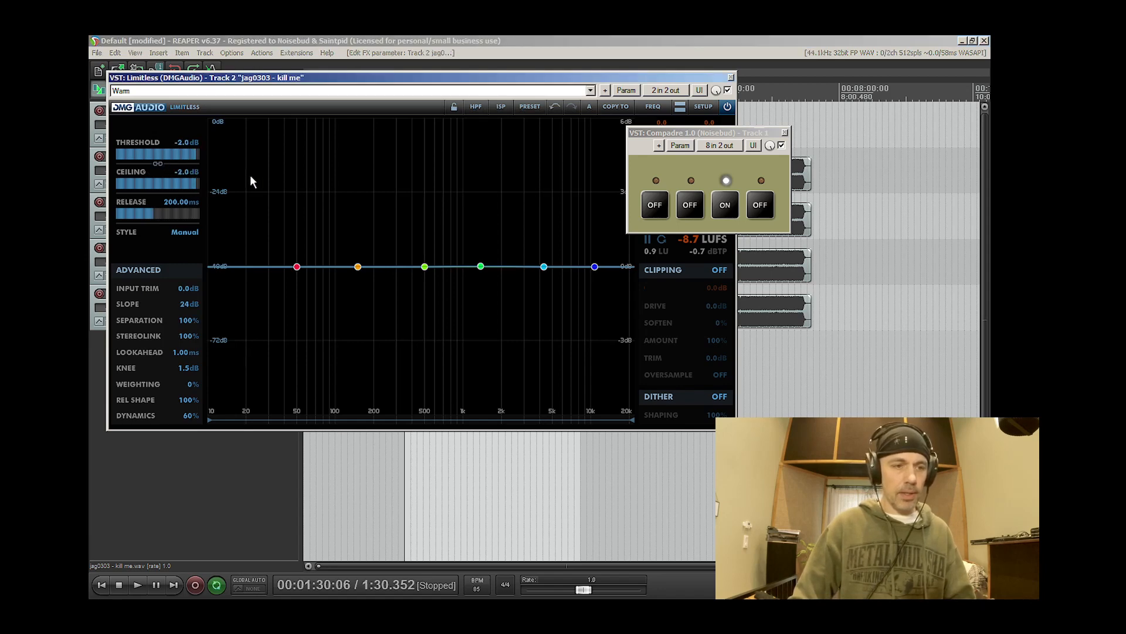
{"action": "left_click", "coordinate": [723, 269]}
{"action": "left_click", "coordinate": [700, 337]}
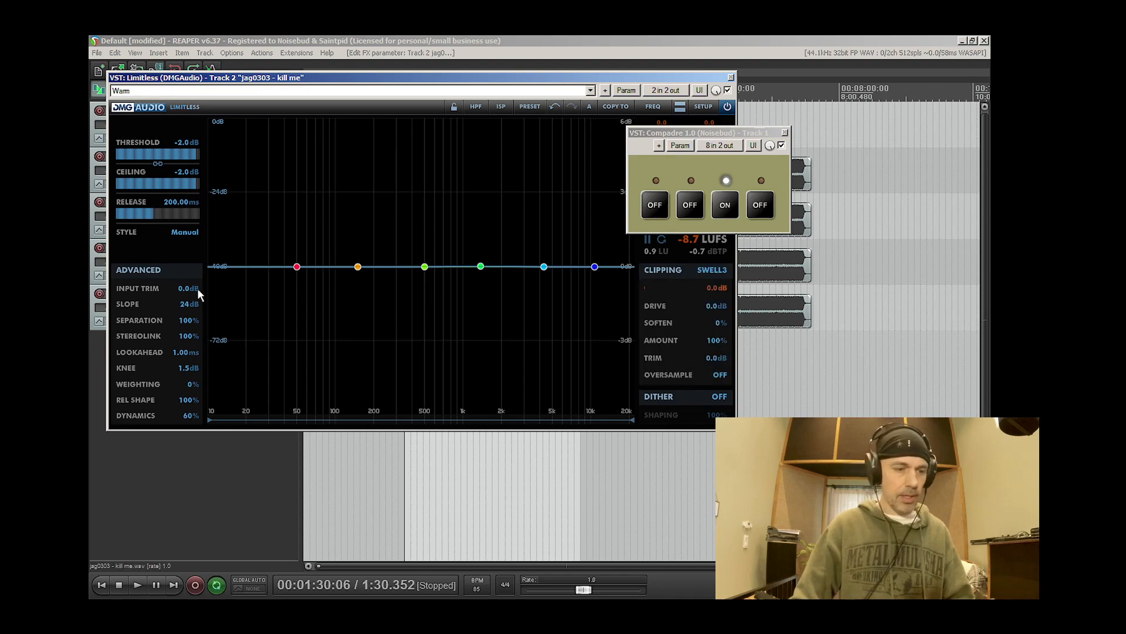
{"action": "left_click", "coordinate": [731, 77]}
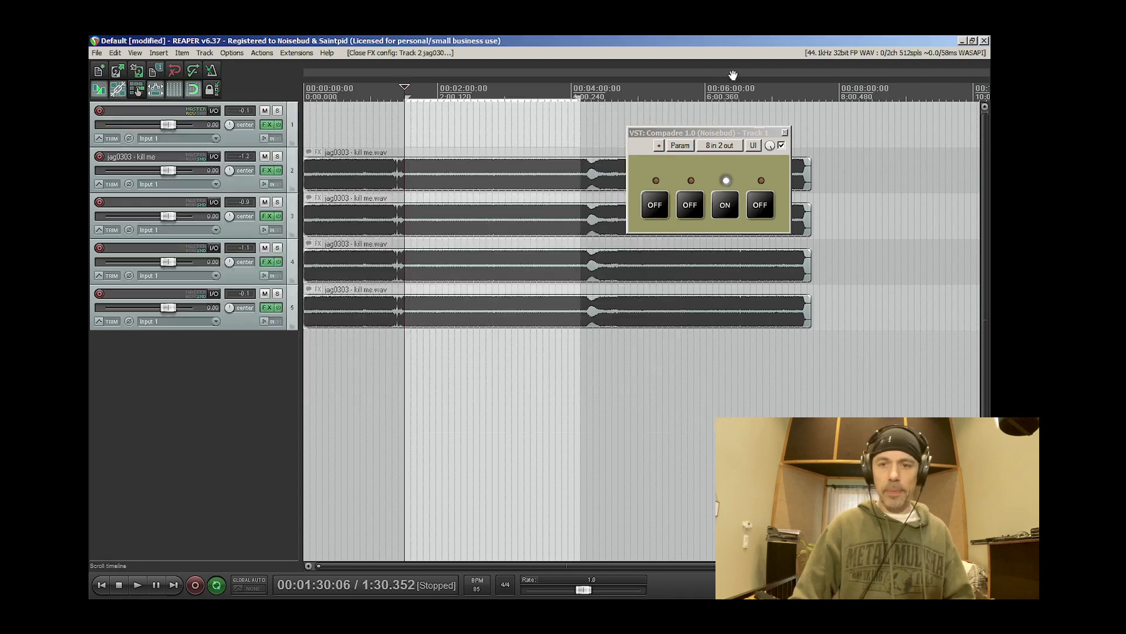
Set PSP Xenon's output level on track 3 to -2.00 dB and close the plug-in window.
{"action": "left_click", "coordinate": [269, 173]}
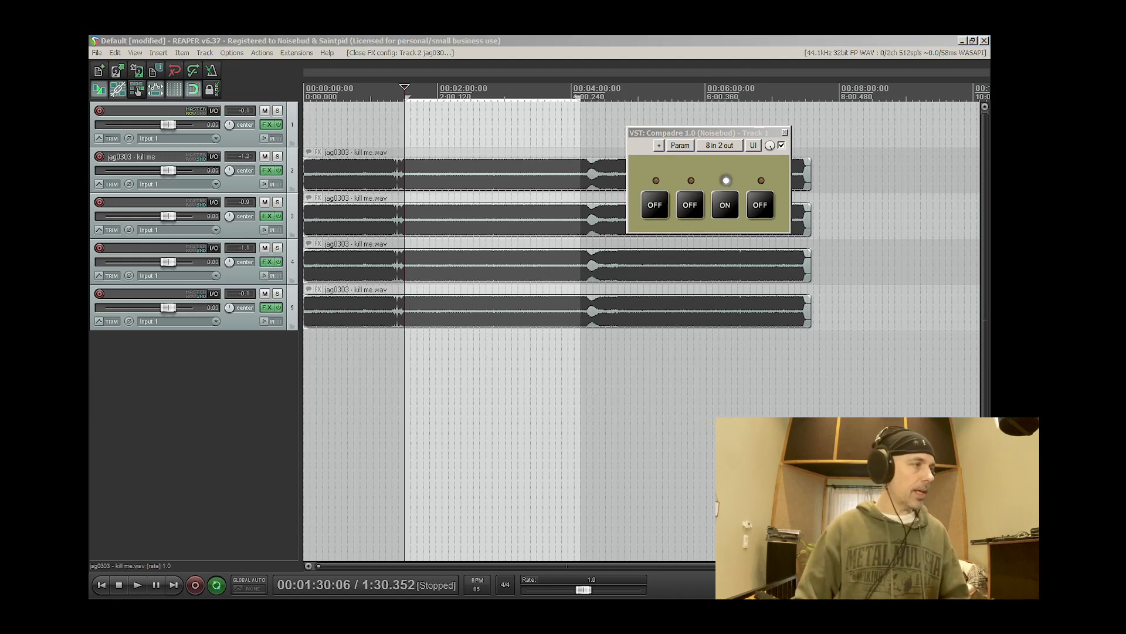
{"action": "key", "text": "ctrl+m"}
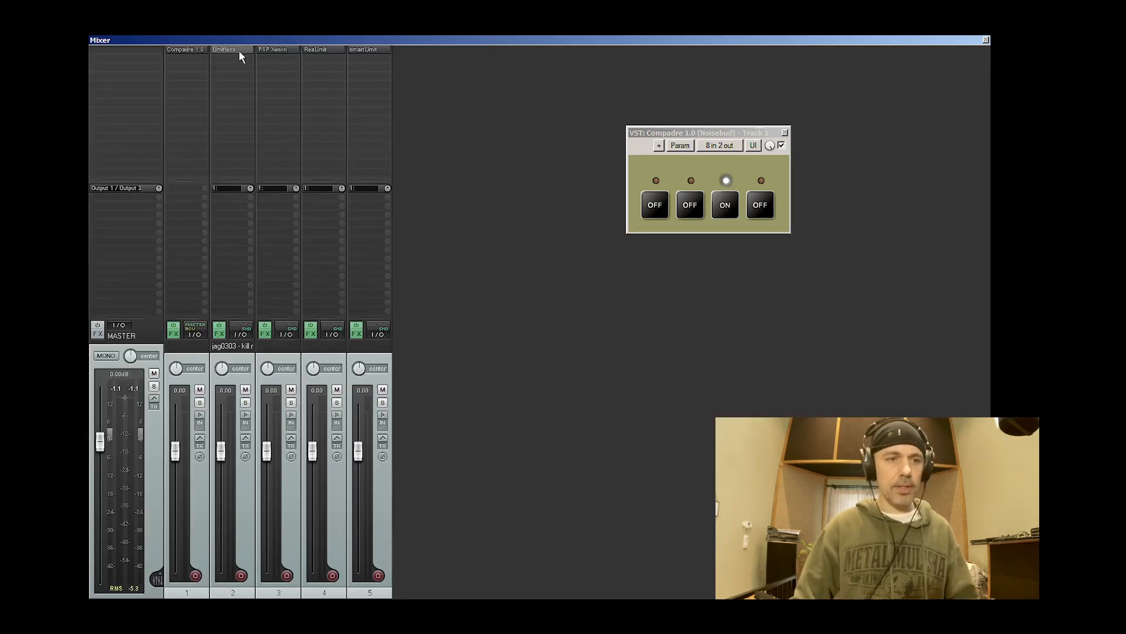
{"action": "left_click", "coordinate": [277, 50]}
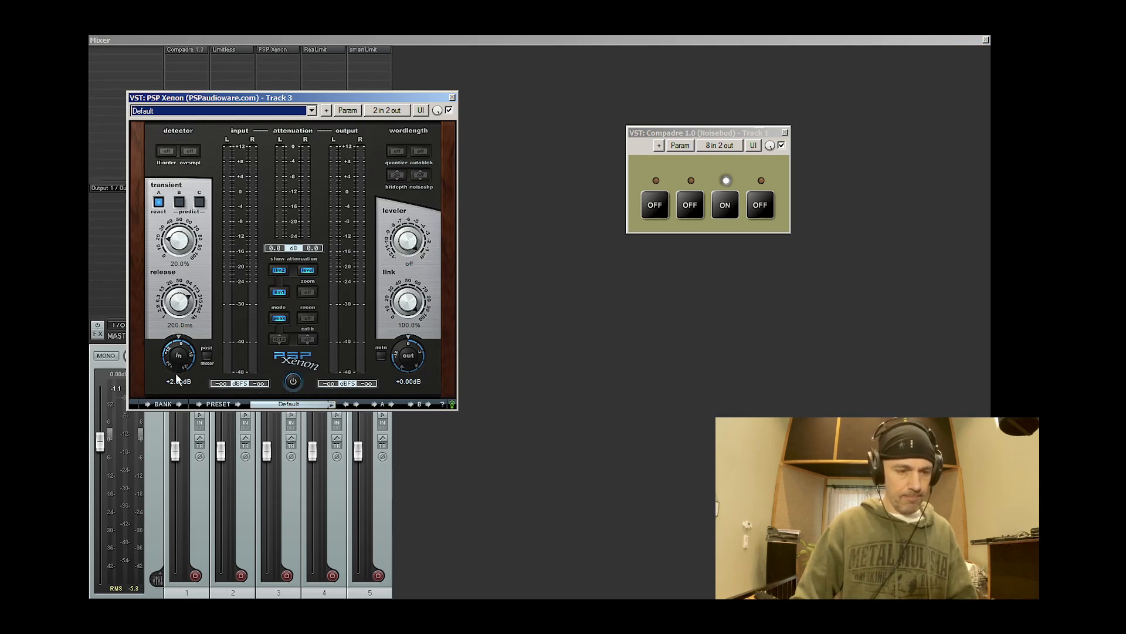
{"action": "left_click", "coordinate": [405, 382]}
{"action": "type", "text": "-2"}
{"action": "key", "text": "Return"}
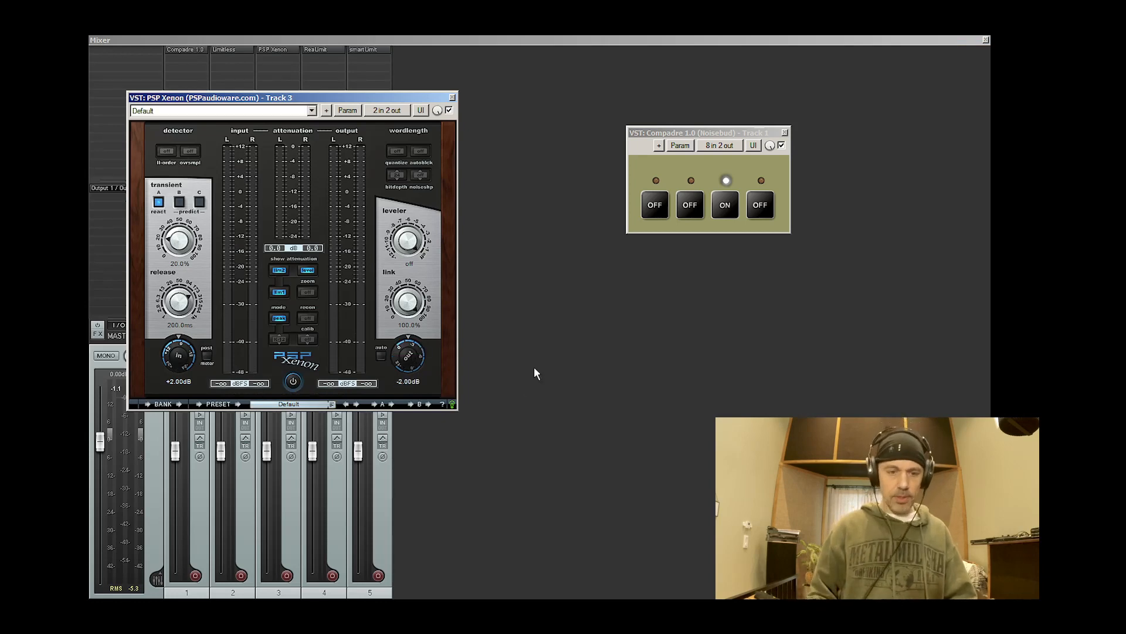
{"action": "left_click", "coordinate": [452, 98]}
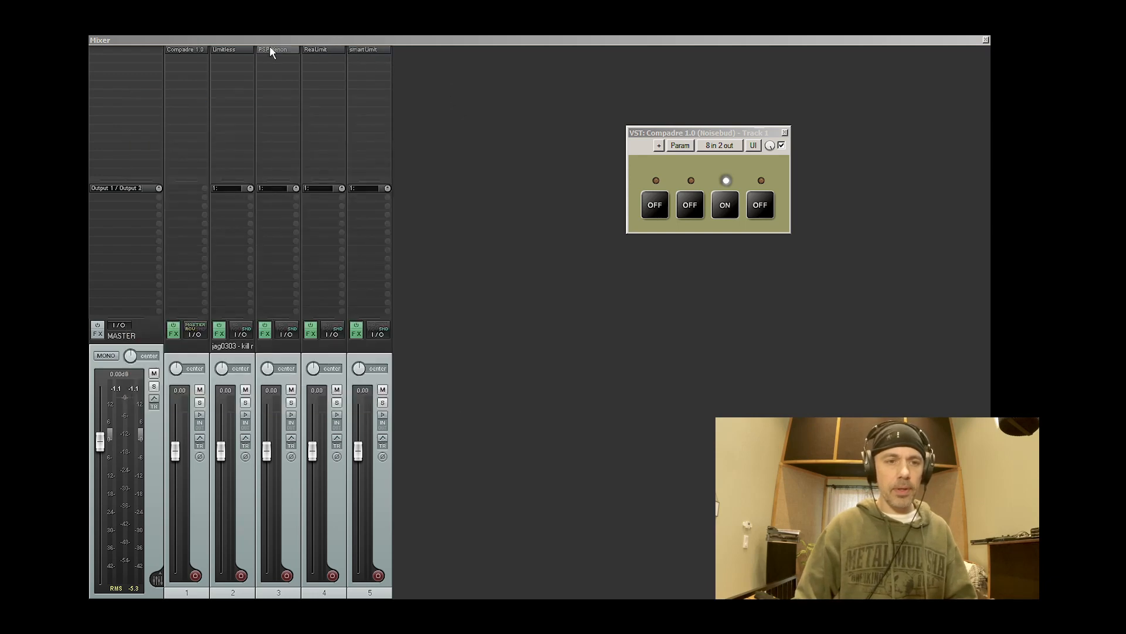
Lower smart:limit's limit on track 5 to -2.0 dB, and close the plug-in window and the mixer.
{"action": "left_click", "coordinate": [363, 51]}
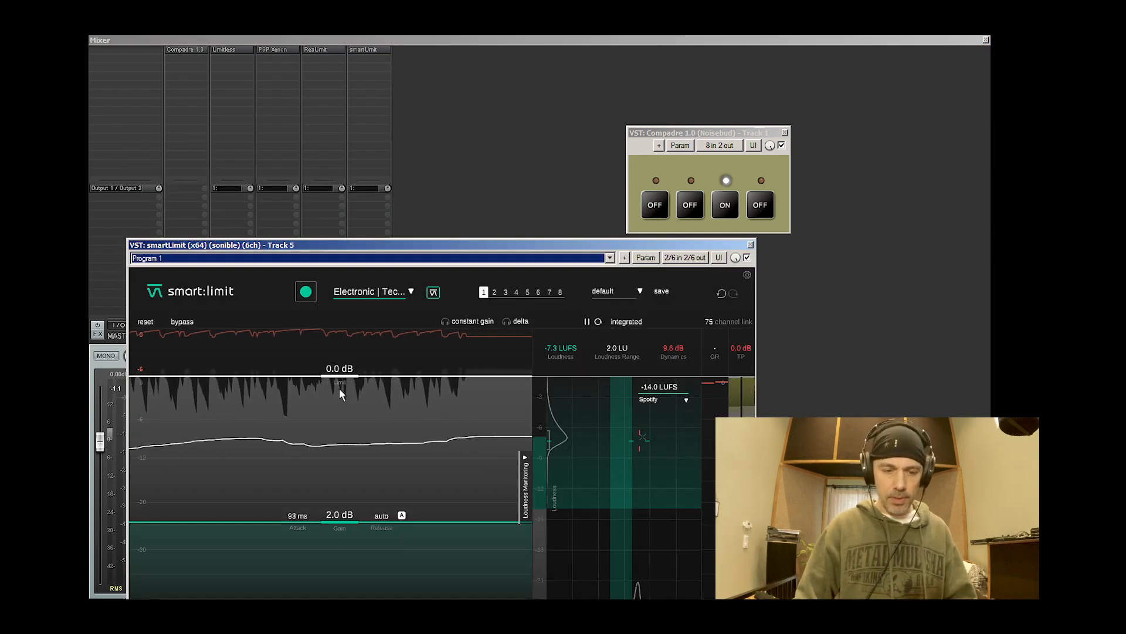
{"action": "left_click_drag", "start_coordinate": [345, 378], "coordinate": [343, 394]}
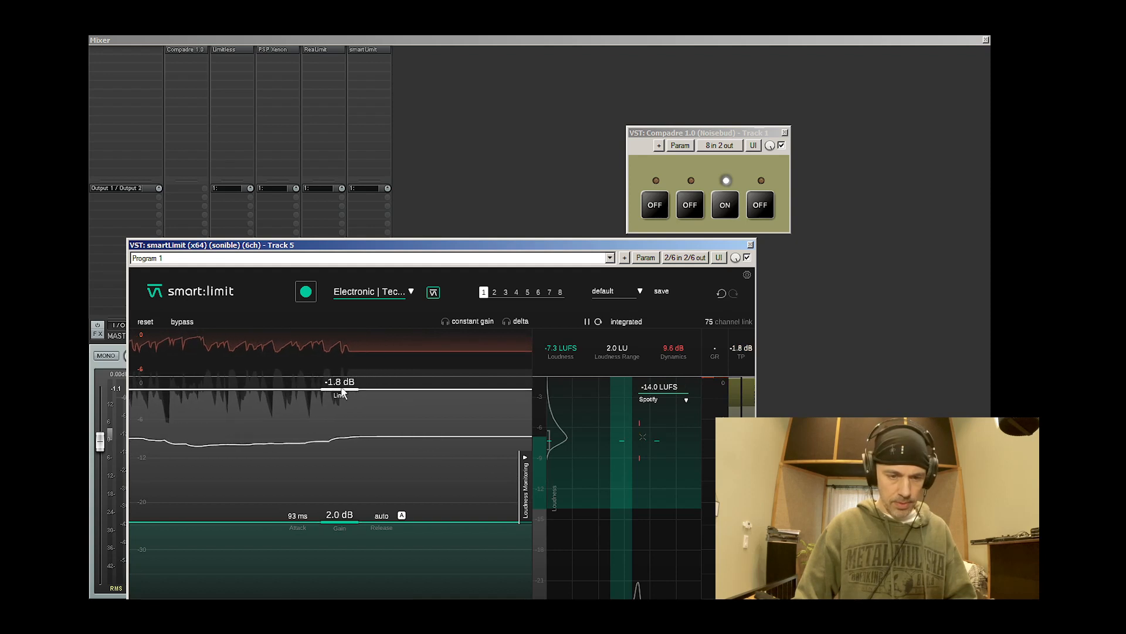
{"action": "left_click", "coordinate": [750, 244]}
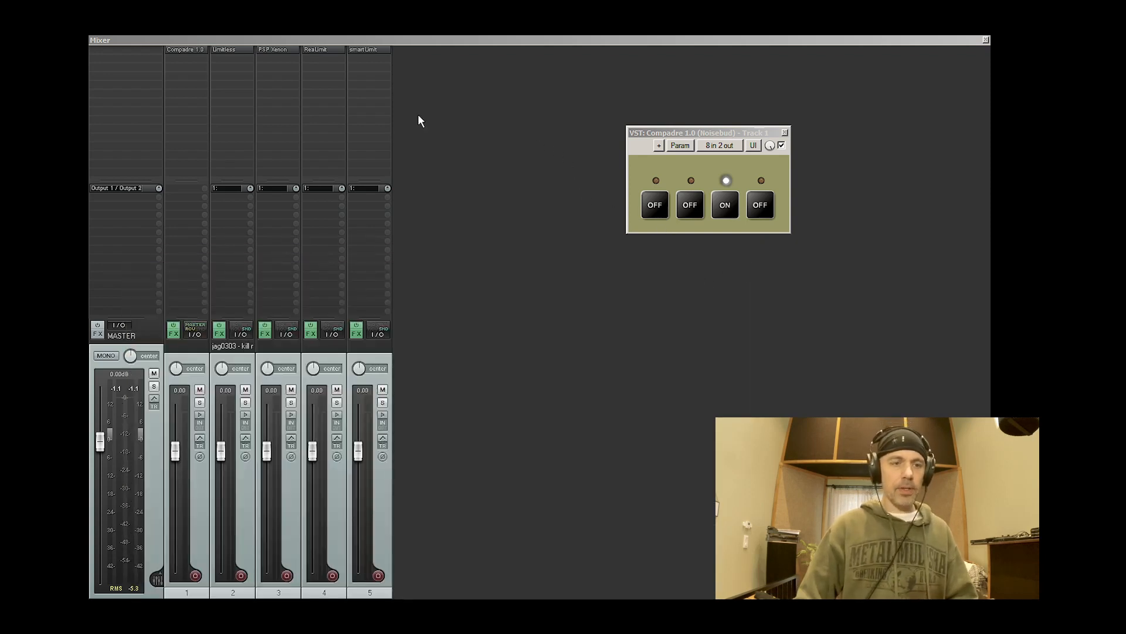
{"action": "left_click", "coordinate": [986, 40]}
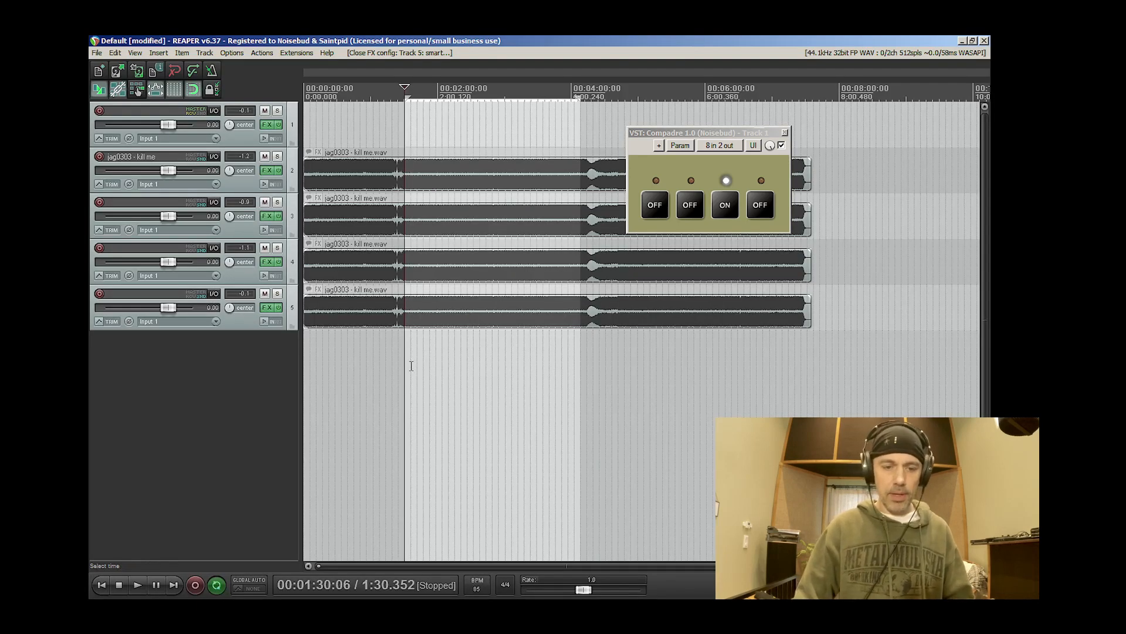
Play the selected section, switch Compadre to its first input, and stop playback.
{"action": "key", "text": "space"}
{"action": "left_click", "coordinate": [657, 206]}
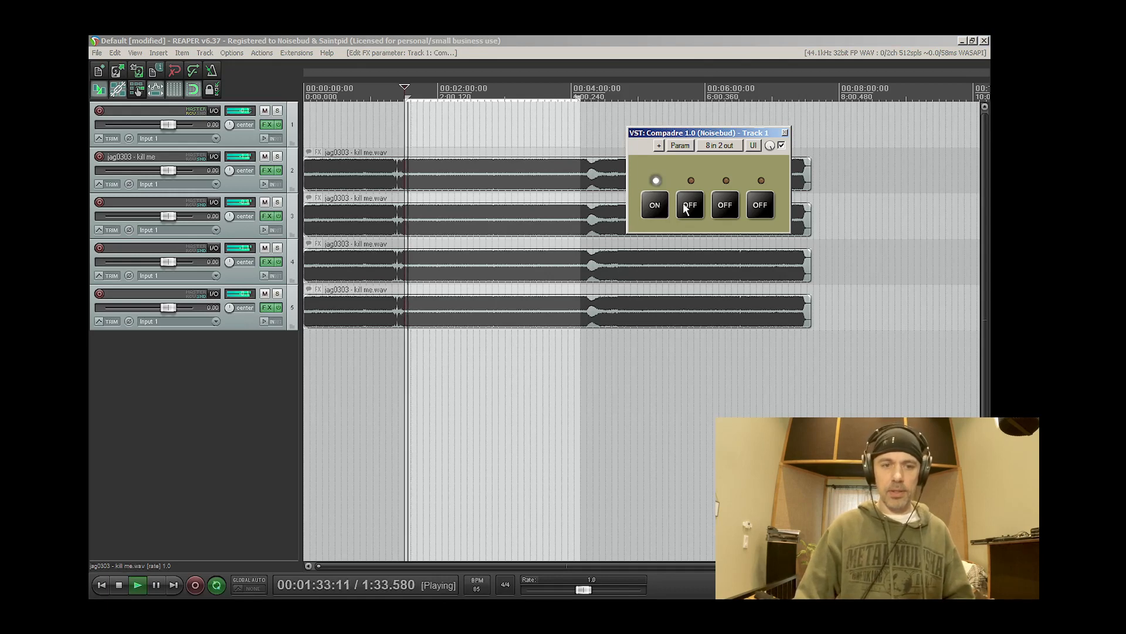
{"action": "key", "text": "space"}
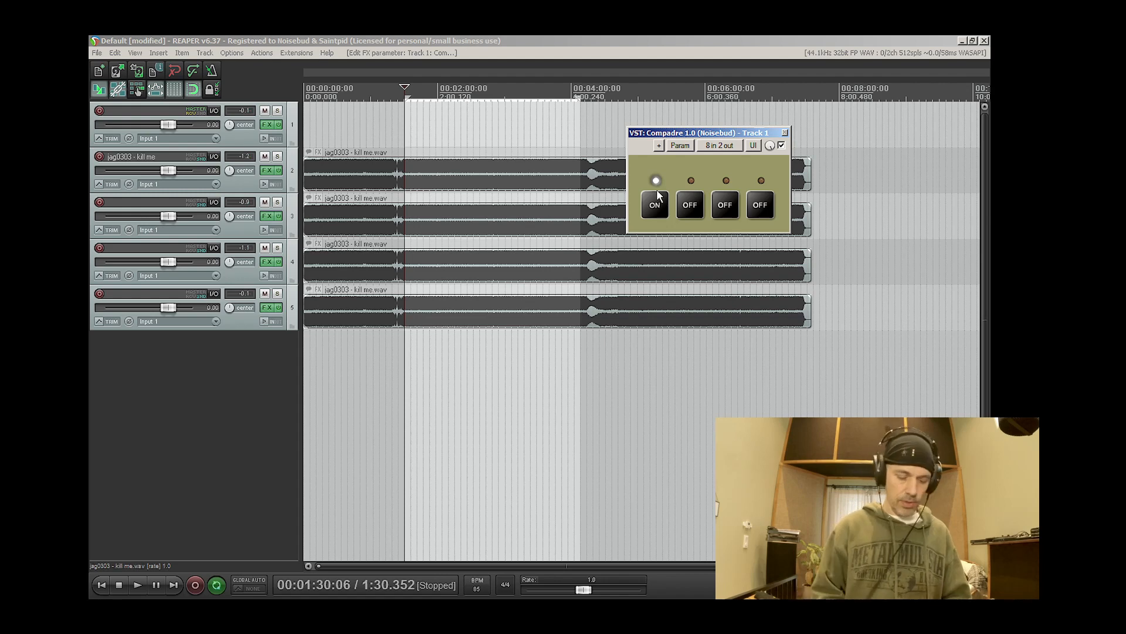
{"action": "key", "text": "alt+Tab"}
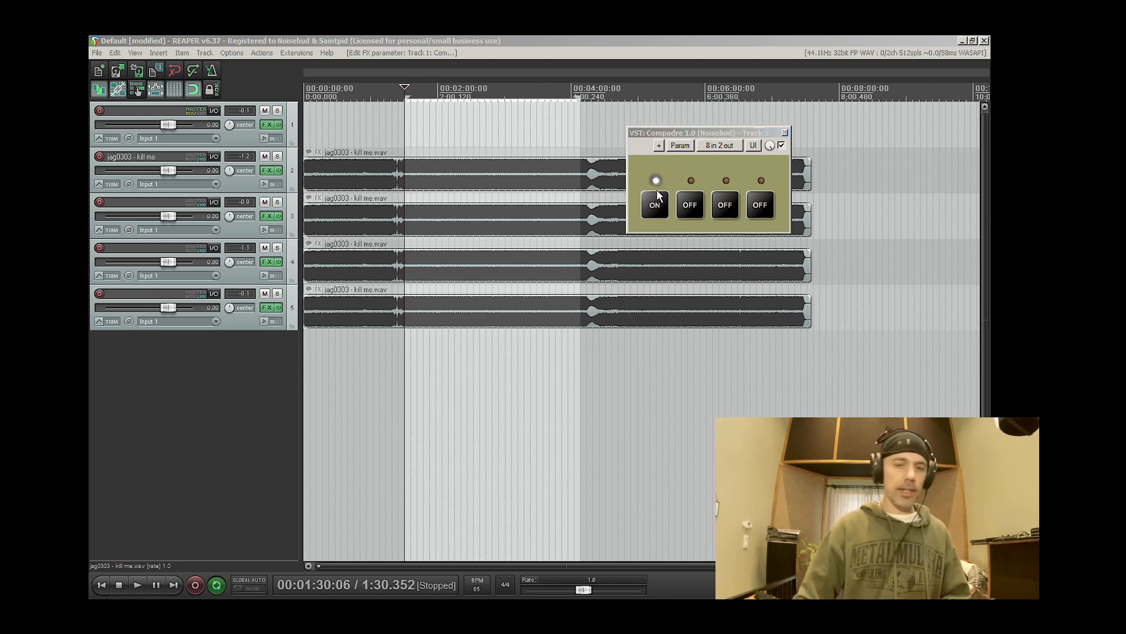
Switch Compadre through its second, third and fourth inputs while playback is stopped.
{"action": "left_click", "coordinate": [691, 204]}
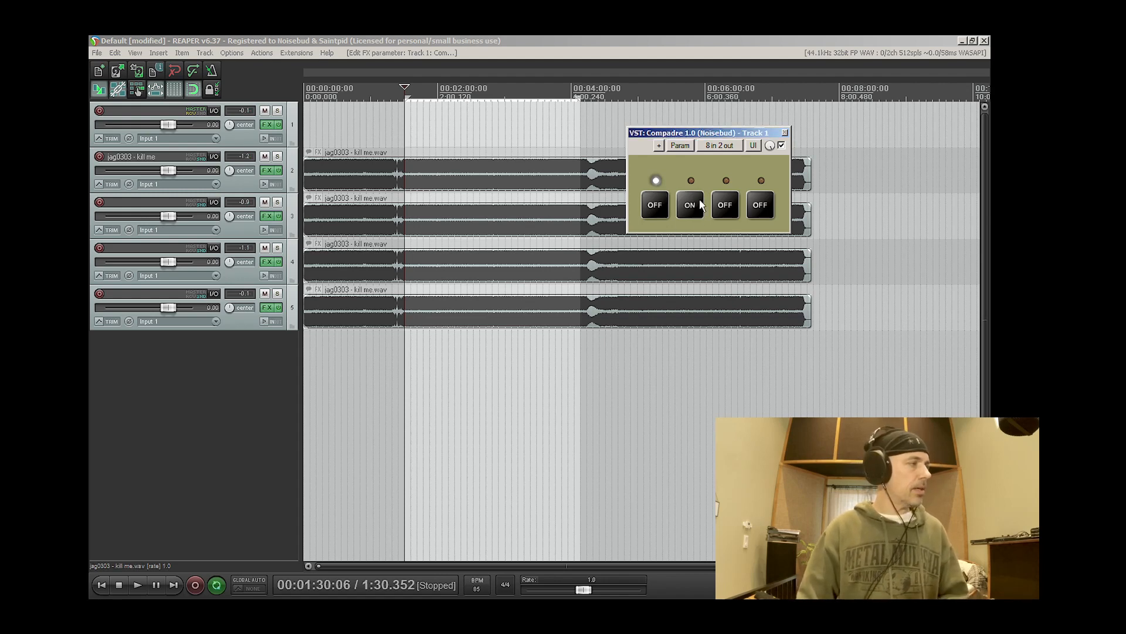
{"action": "left_click", "coordinate": [732, 205]}
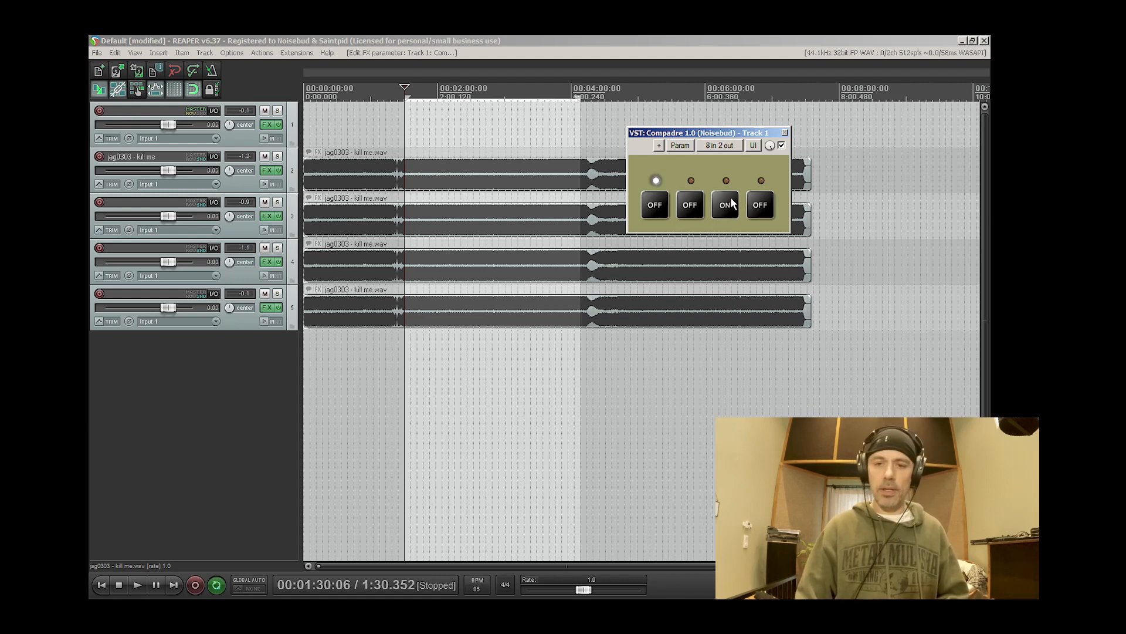
{"action": "left_click", "coordinate": [761, 205]}
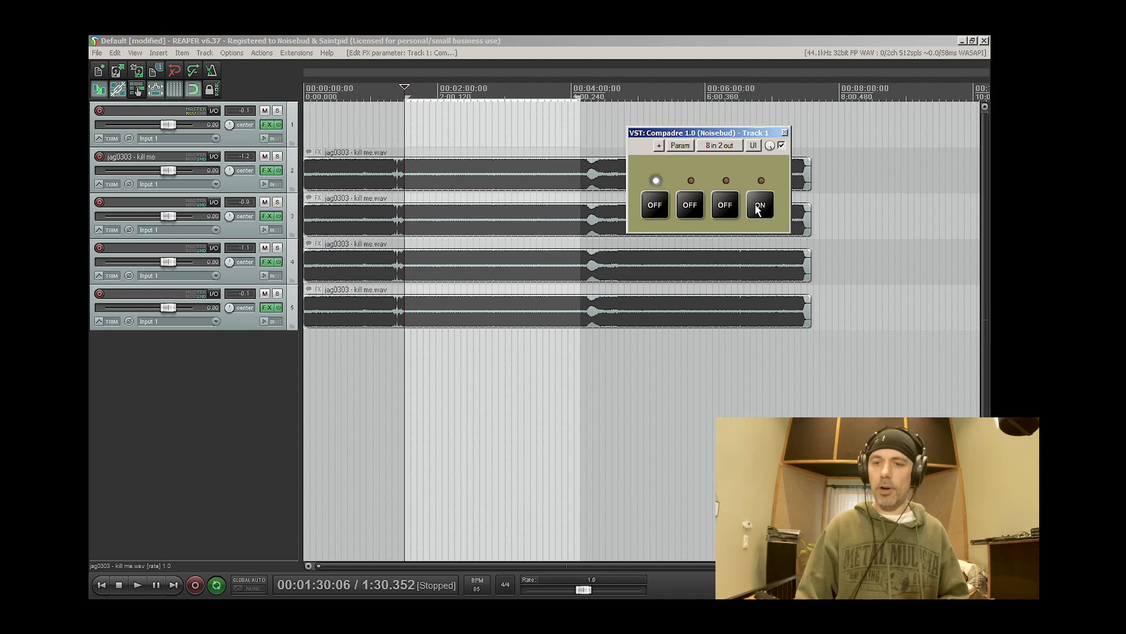
Play from about 1:41, compare Compadre's second and first inputs by ear, and stop playback.
{"action": "left_click", "coordinate": [417, 220]}
{"action": "key", "text": "space"}
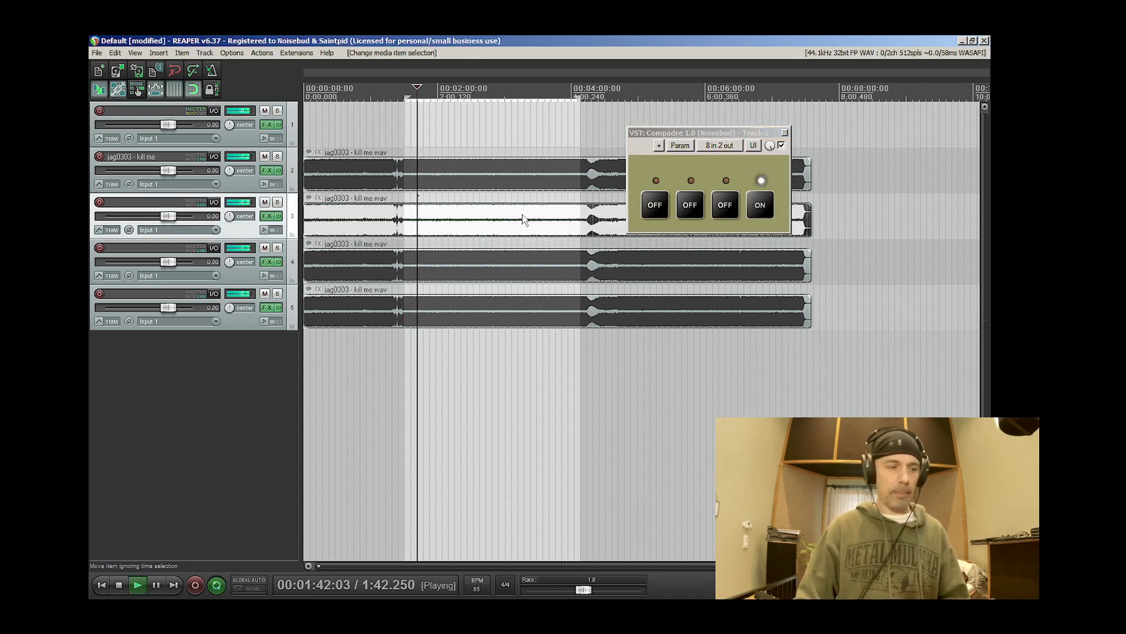
{"action": "left_click", "coordinate": [690, 205]}
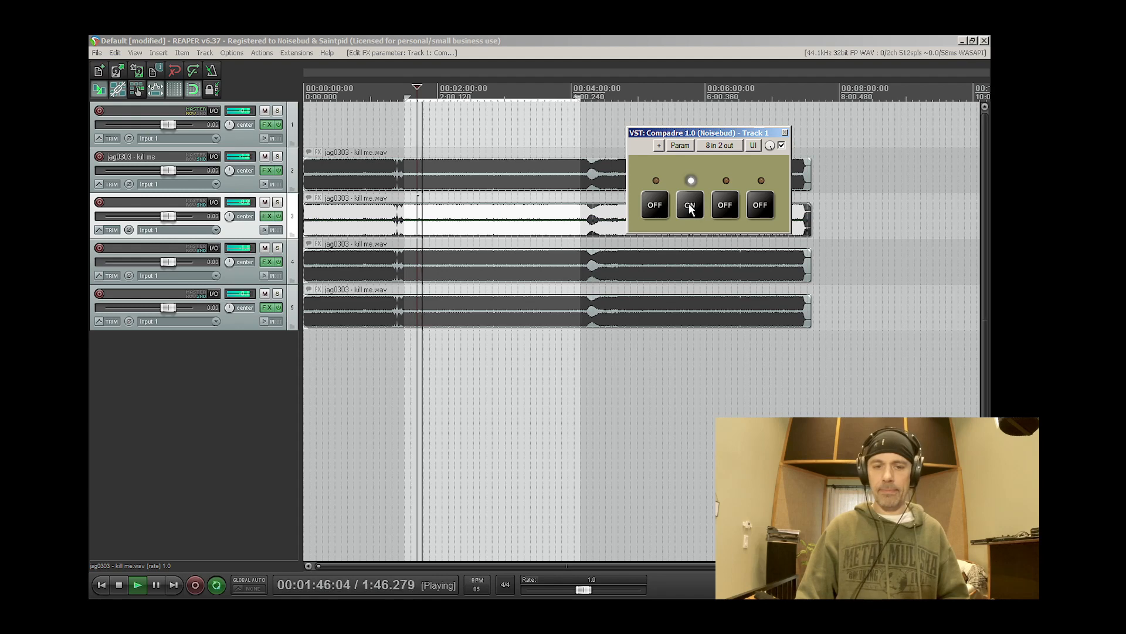
{"action": "left_click", "coordinate": [660, 203]}
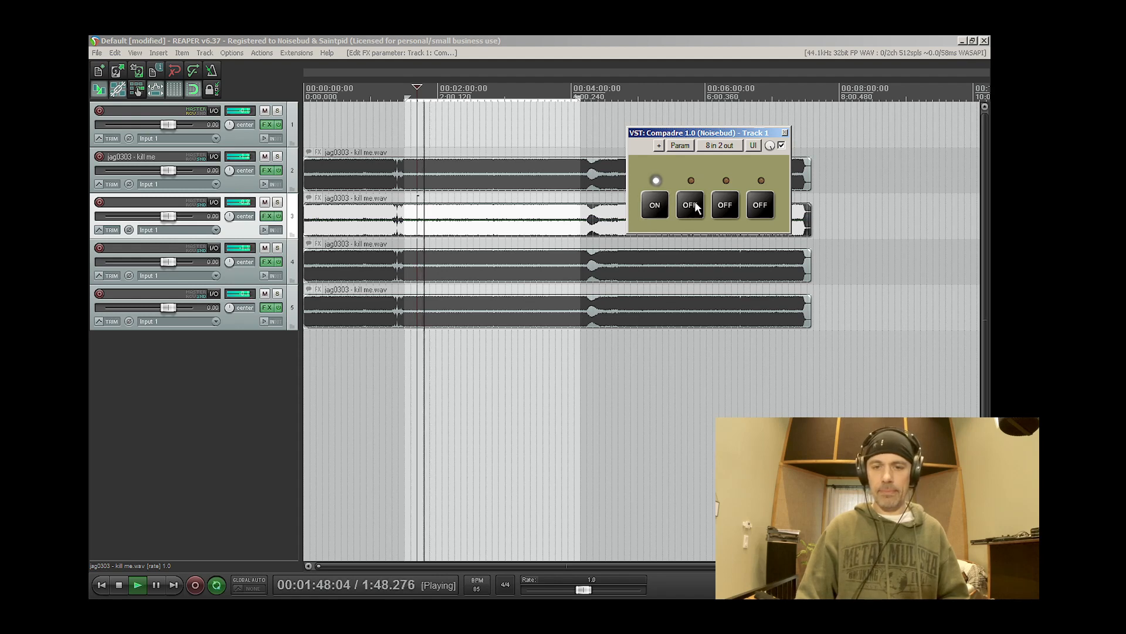
{"action": "key", "text": "space"}
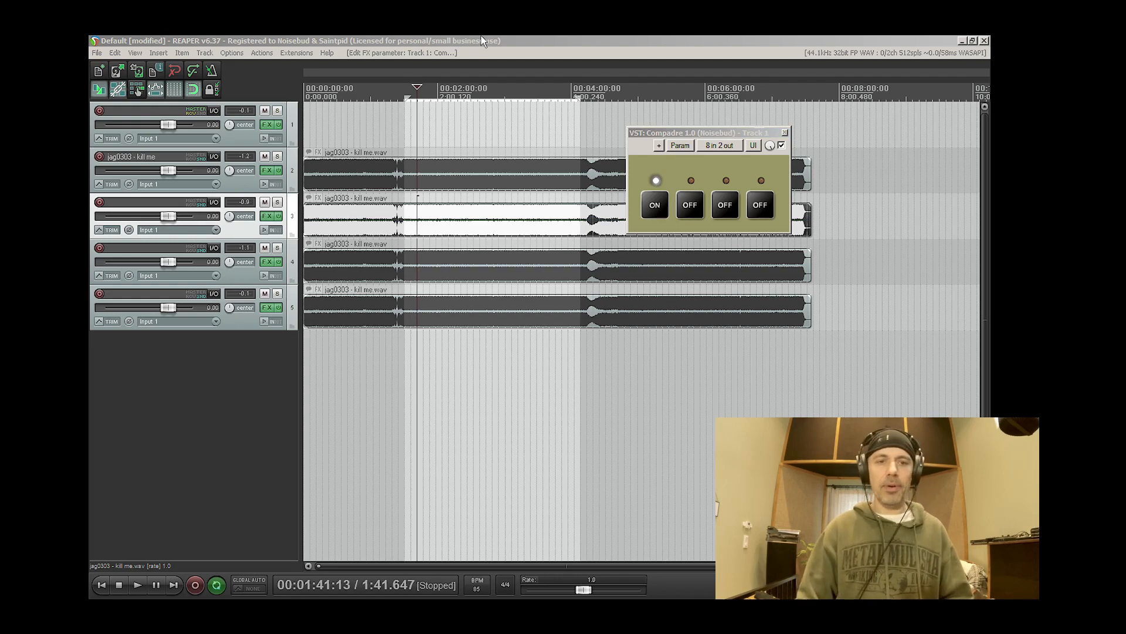
Lower Limitless's linked threshold and ceiling on track 2 to about -7.9 dB and close its window.
{"action": "key", "text": "ctrl+m"}
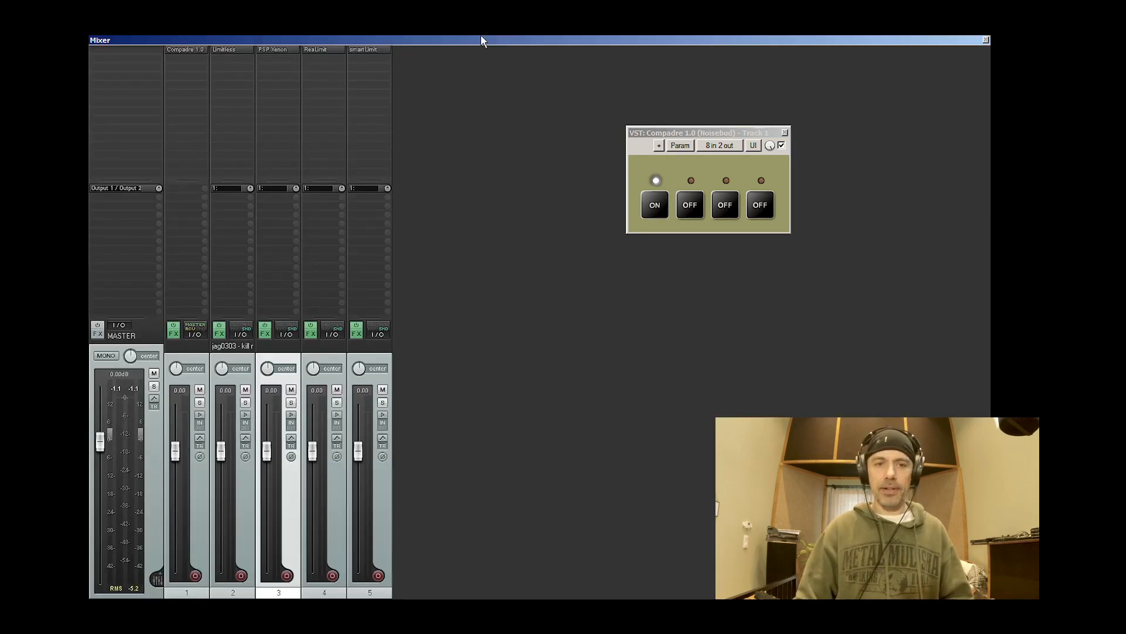
{"action": "left_click", "coordinate": [238, 48]}
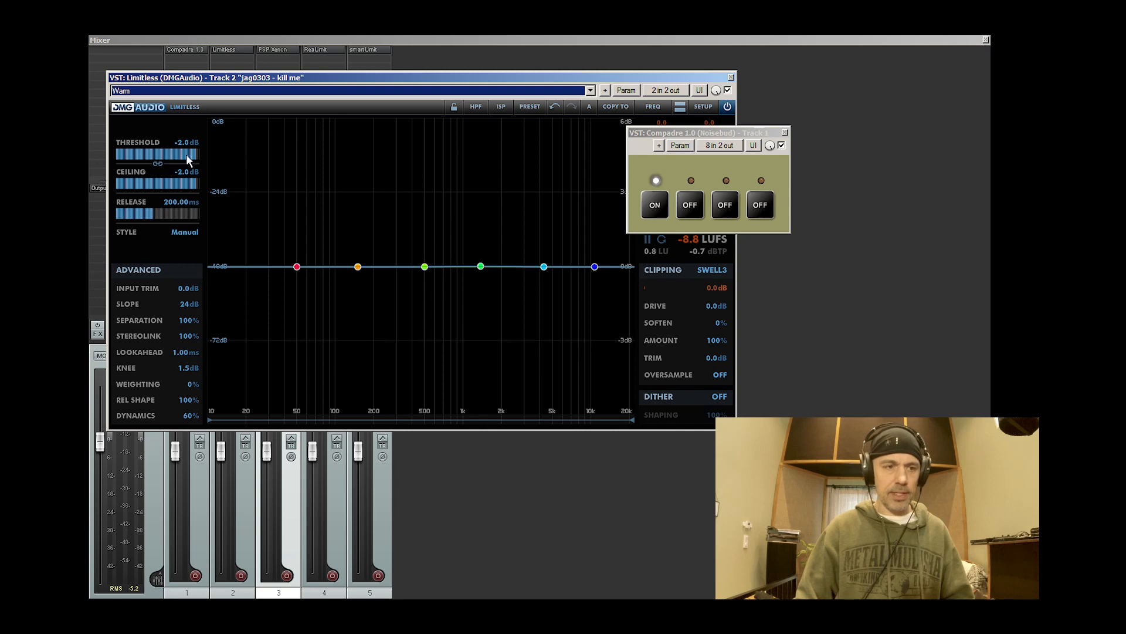
{"action": "left_click_drag", "start_coordinate": [185, 154], "coordinate": [188, 160]}
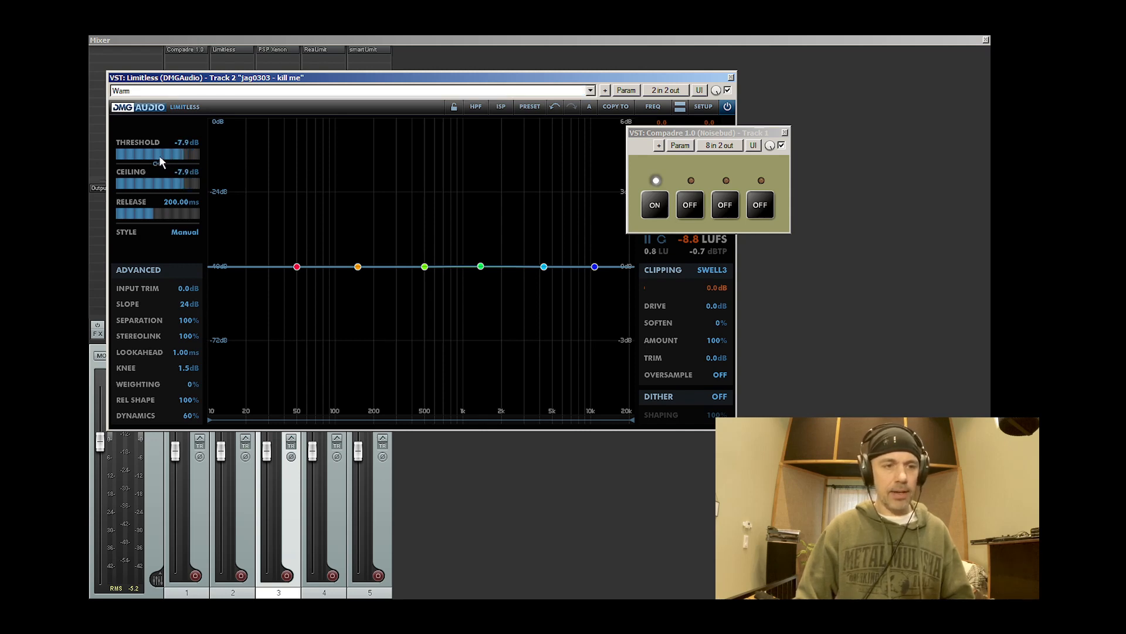
{"action": "left_click_drag", "start_coordinate": [174, 154], "coordinate": [178, 139]}
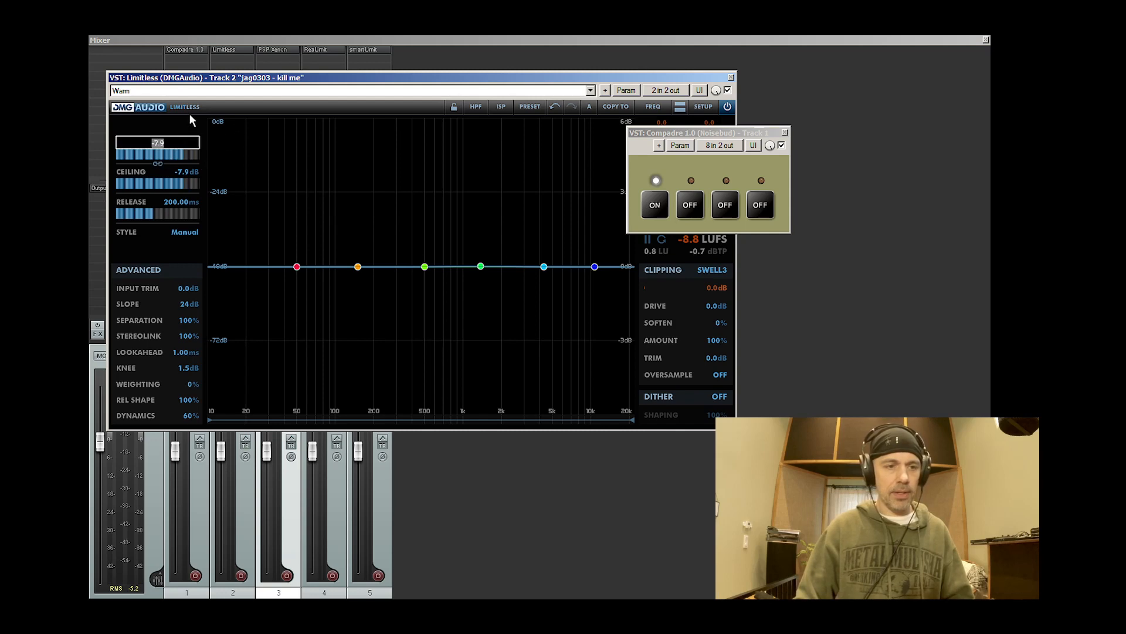
{"action": "left_click", "coordinate": [730, 77]}
Set PSP Xenon on track 3 to +8.00 dB input gain and -8.00 dB output level.
{"action": "left_click", "coordinate": [277, 49]}
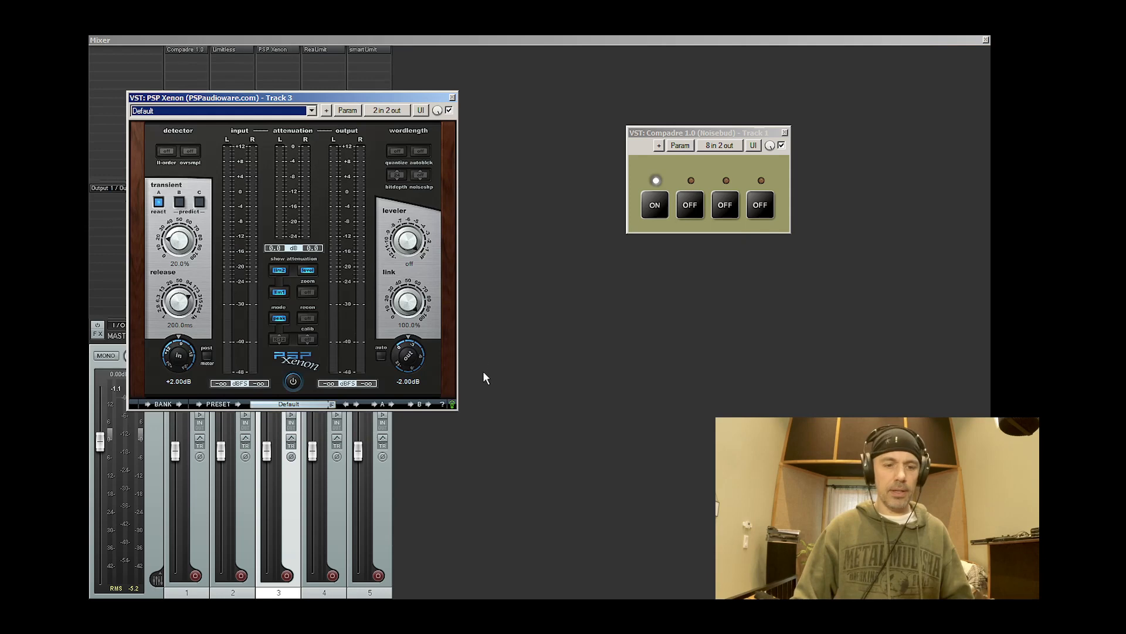
{"action": "double_click", "coordinate": [176, 360]}
{"action": "left_click", "coordinate": [174, 383]}
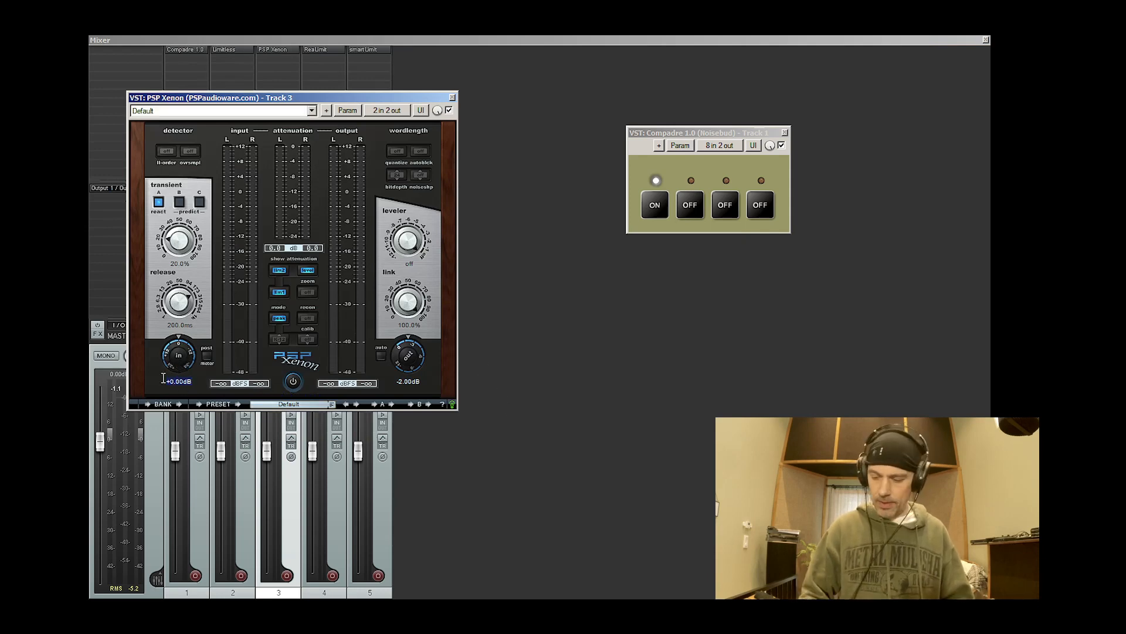
{"action": "type", "text": "-8"}
{"action": "key", "text": "Return"}
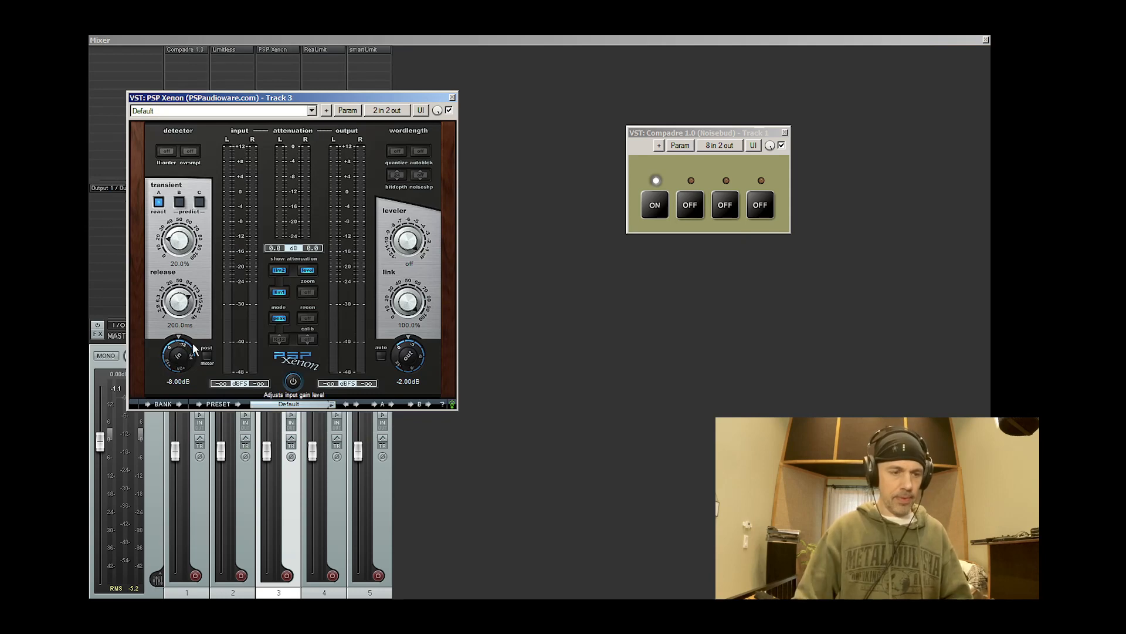
{"action": "left_click", "coordinate": [179, 382]}
{"action": "type", "text": "8"}
{"action": "key", "text": "Return"}
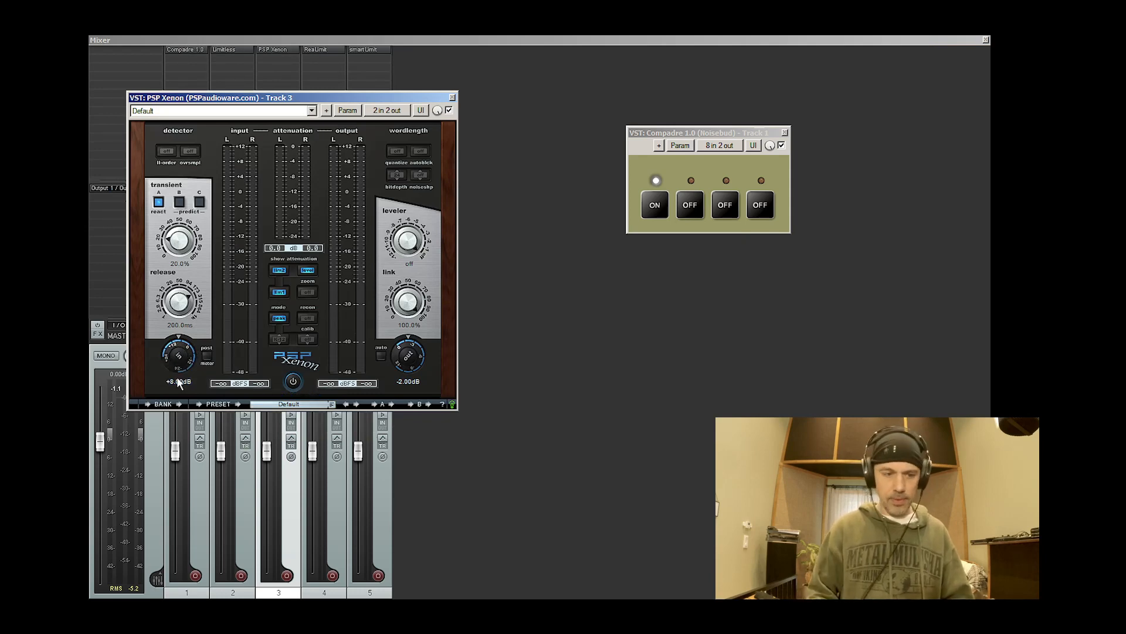
{"action": "type", "text": "-8"}
{"action": "key", "text": "Return"}
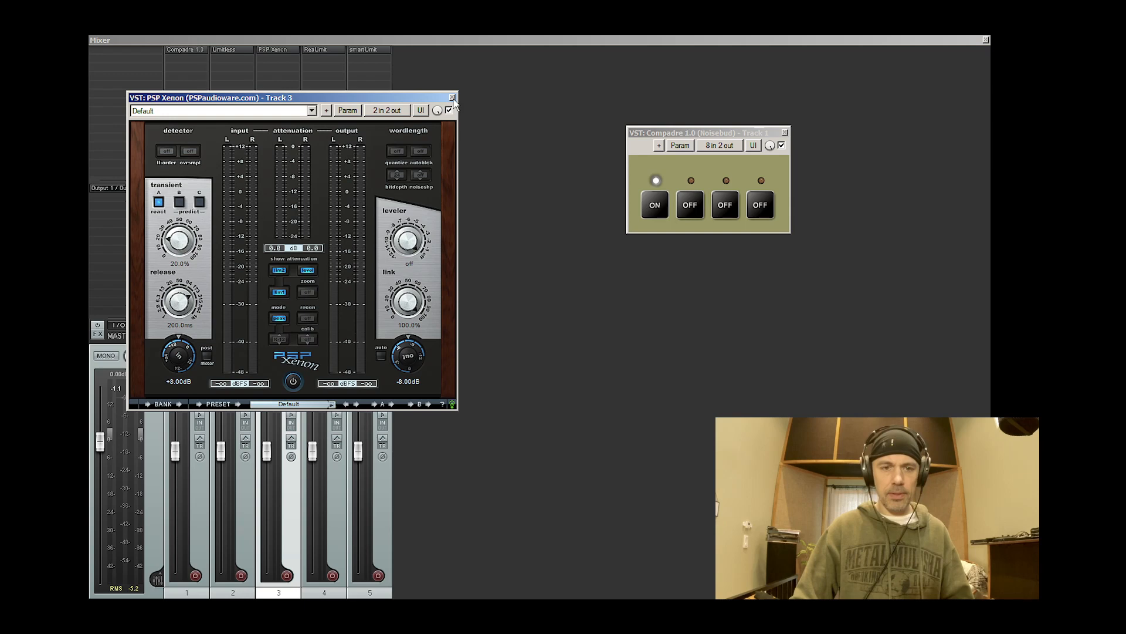
Play the song briefly to check PSP Xenon's meters, close its window and stop playback.
{"action": "key", "text": "space"}
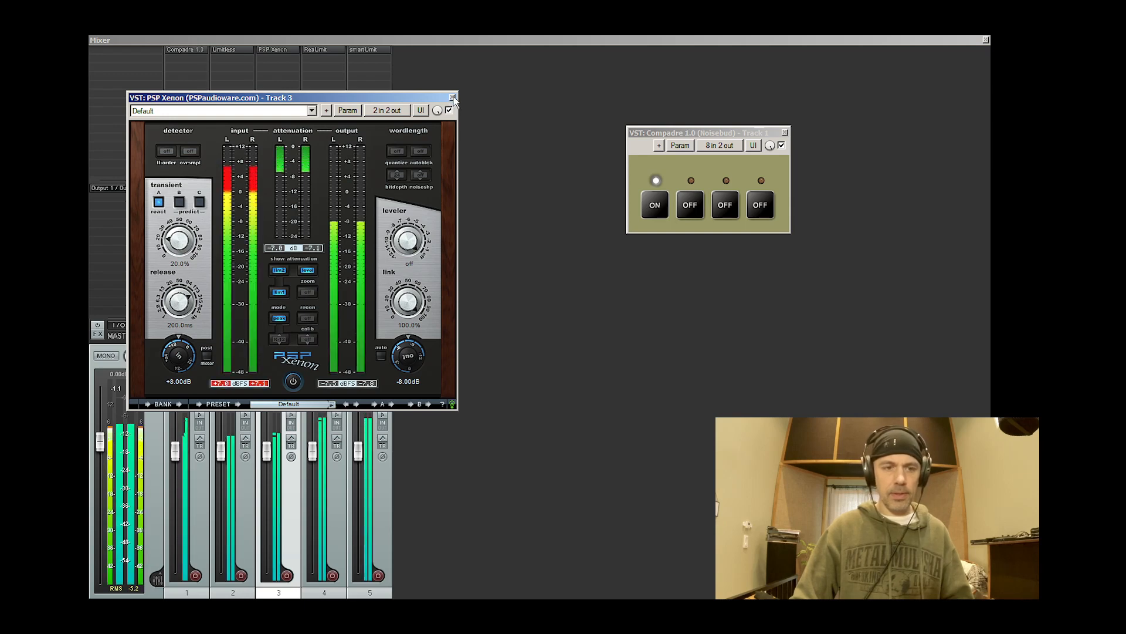
{"action": "left_click", "coordinate": [453, 98]}
{"action": "key", "text": "space"}
Set ReaLimit's threshold and brickwall ceiling on track 4 to -8.00 dB each, enable Link and True peak, and close its window.
{"action": "left_click", "coordinate": [315, 51]}
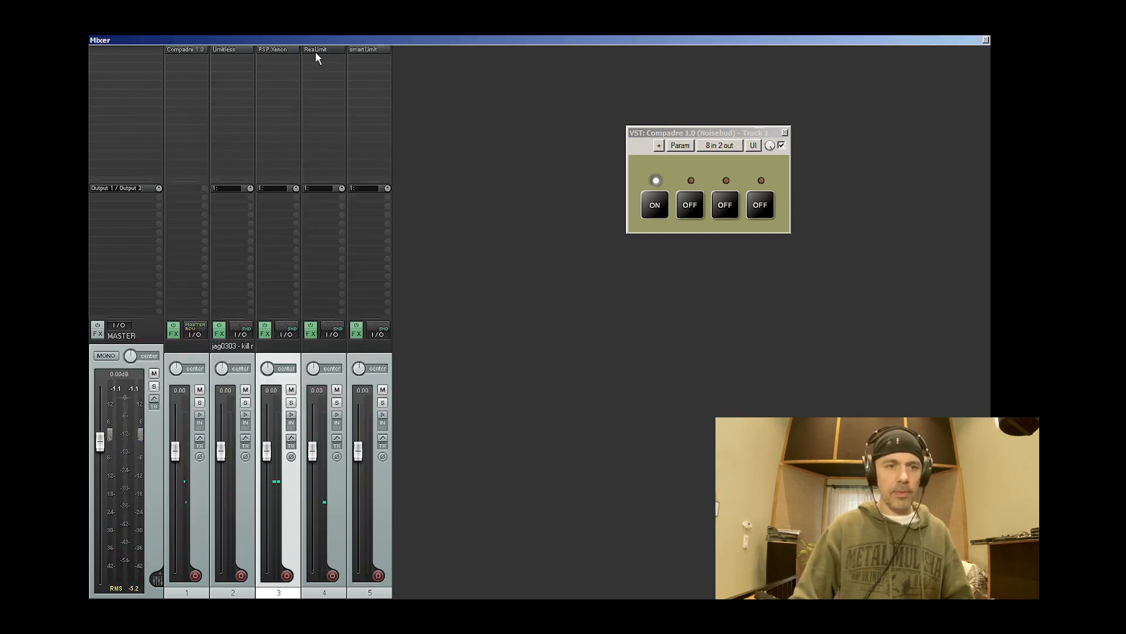
{"action": "left_click", "coordinate": [177, 286]}
{"action": "double_click", "coordinate": [177, 286]}
{"action": "key", "text": "BackSpace"}
{"action": "type", "text": "-8"}
{"action": "key", "text": "Return"}
{"action": "left_click_drag", "start_coordinate": [212, 286], "coordinate": [261, 283]}
{"action": "type", "text": "-8"}
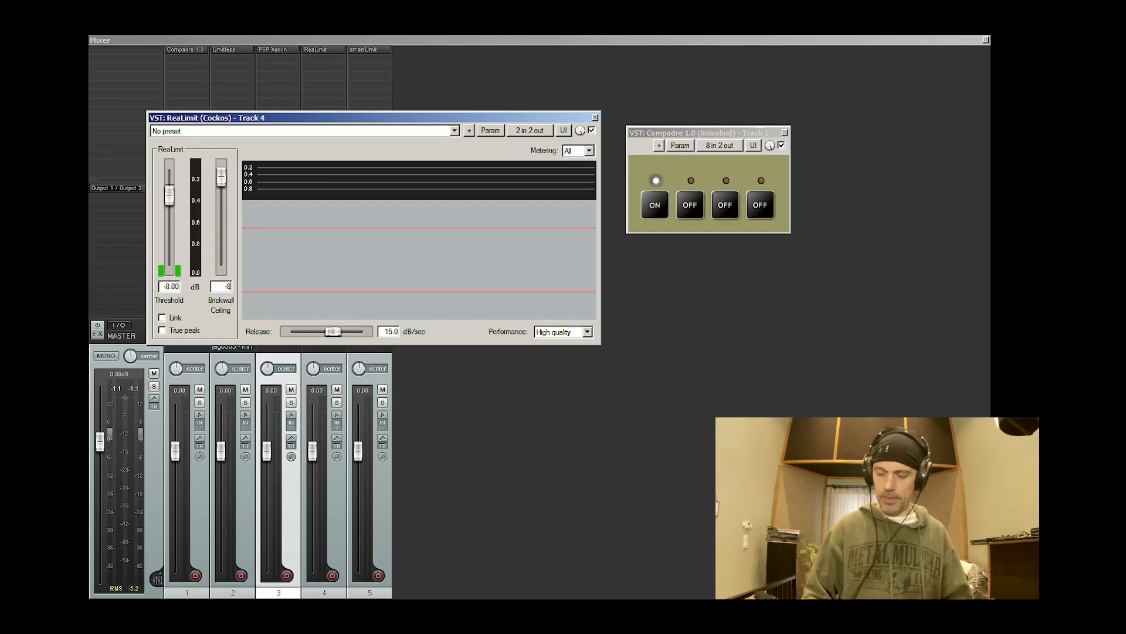
{"action": "key", "text": "Return"}
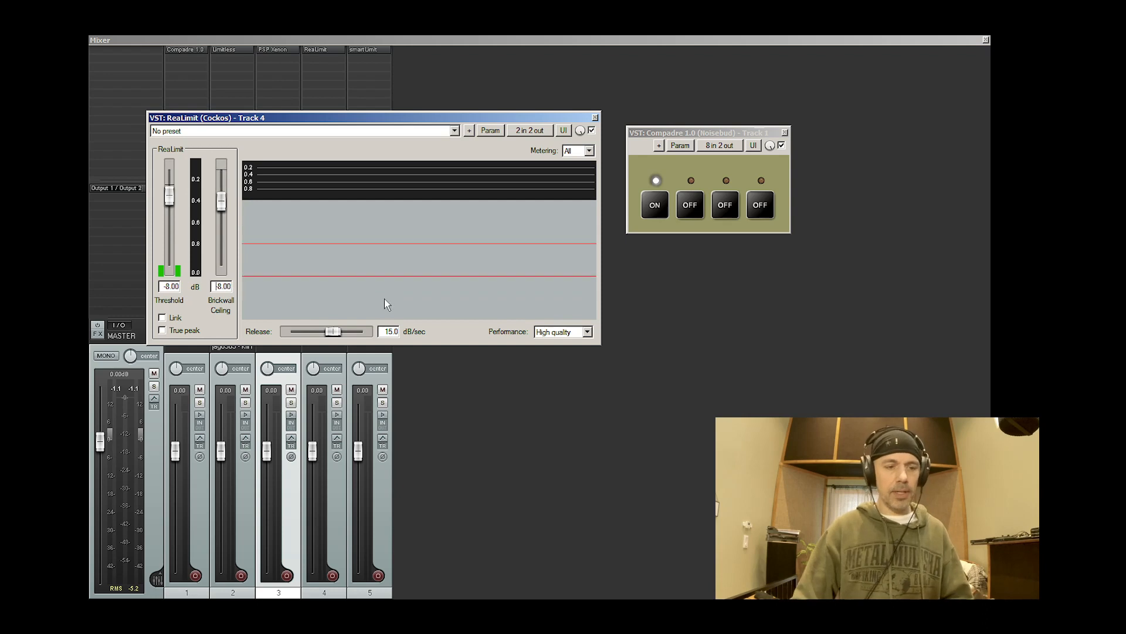
{"action": "left_click", "coordinate": [163, 318]}
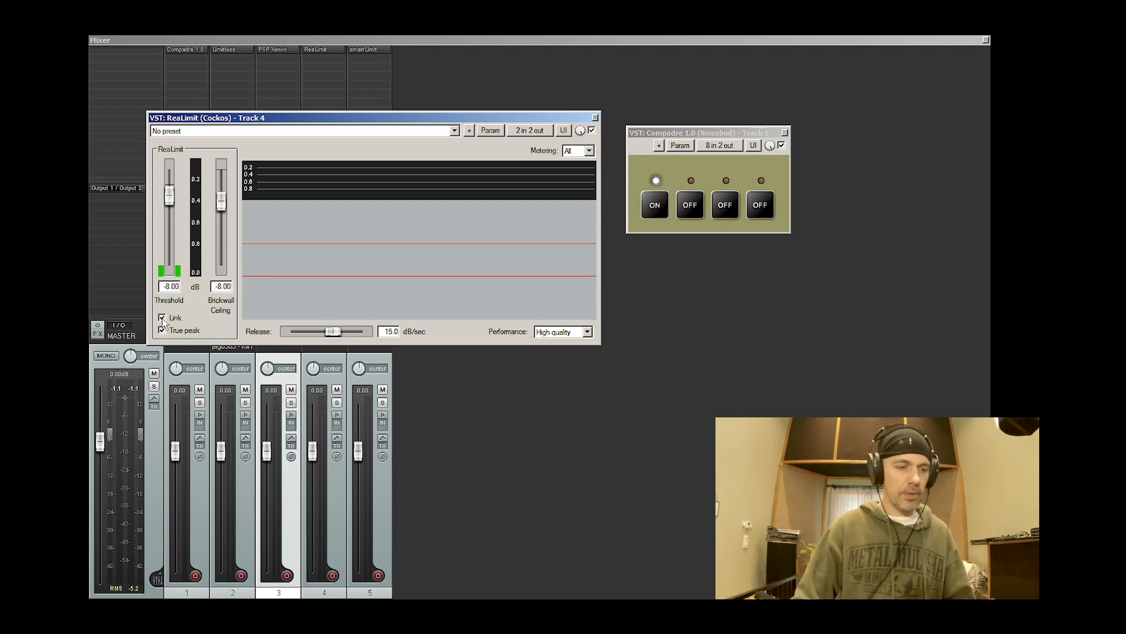
{"action": "left_click", "coordinate": [595, 117]}
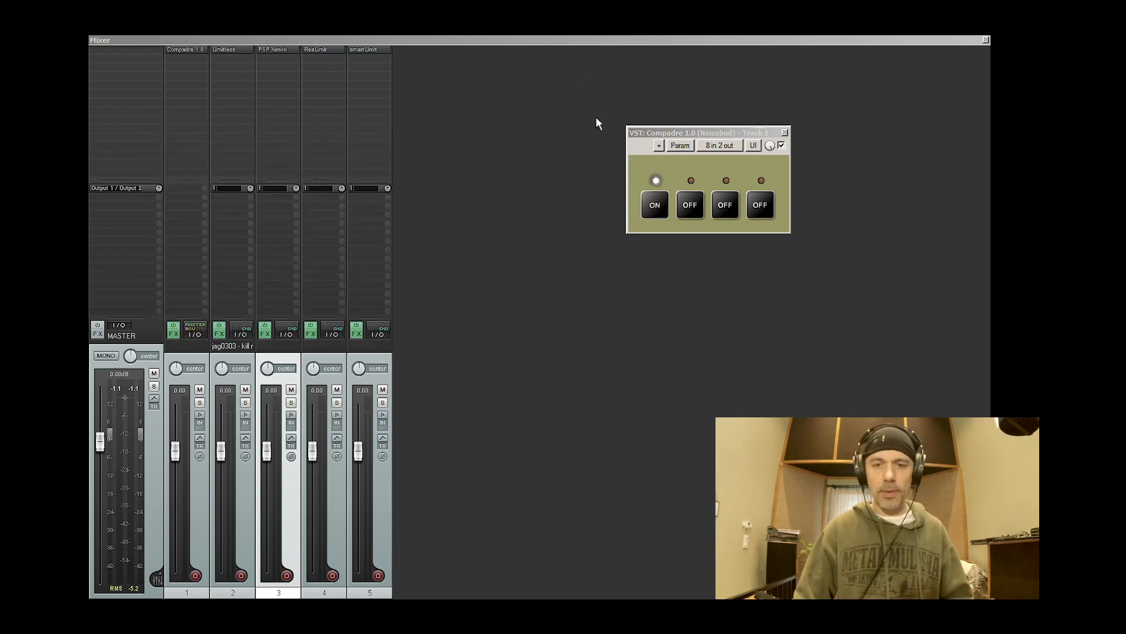
Open smart:limit on track 5 and set its gain to 8.0 dB and its limit to -6.0 dB.
{"action": "left_click", "coordinate": [381, 53]}
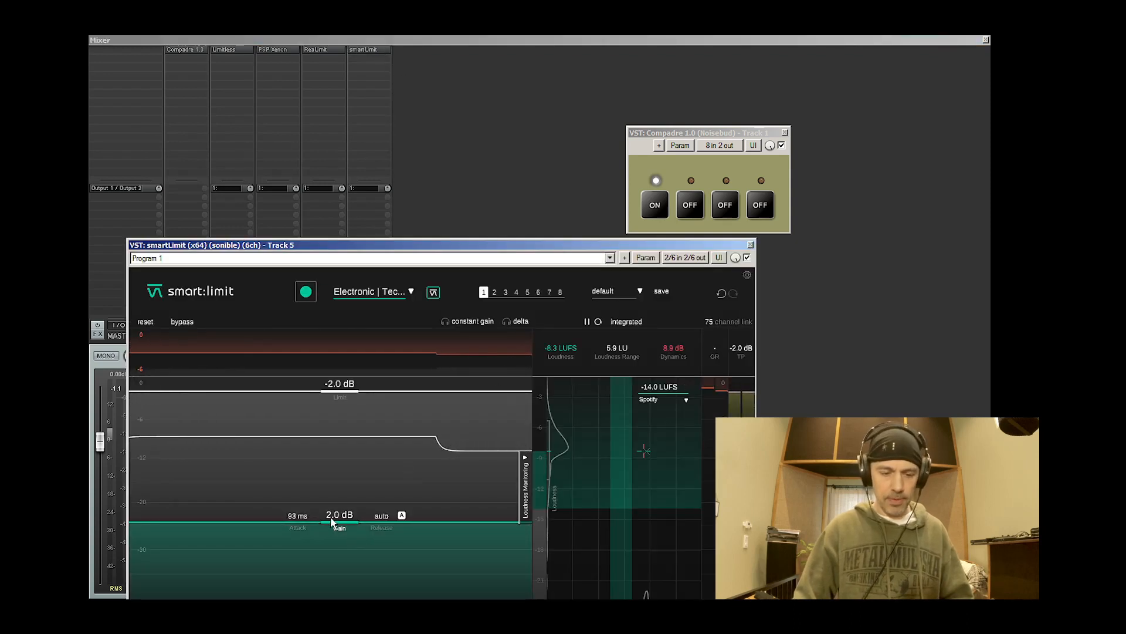
{"action": "left_click_drag", "start_coordinate": [331, 521], "coordinate": [331, 495]}
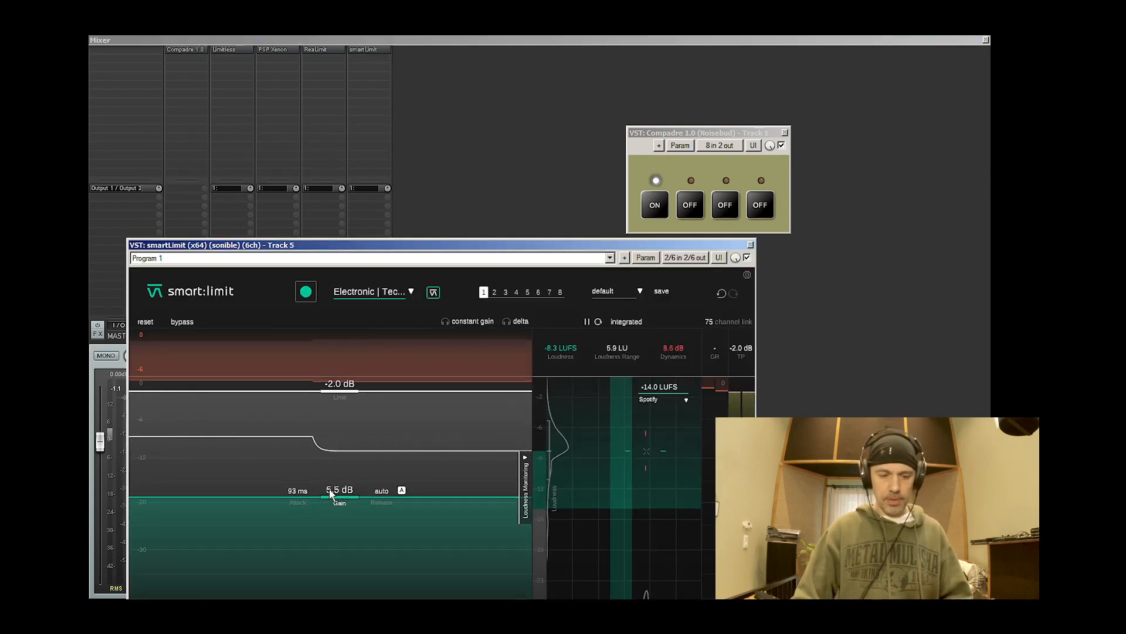
{"action": "left_click_drag", "start_coordinate": [337, 494], "coordinate": [344, 487]}
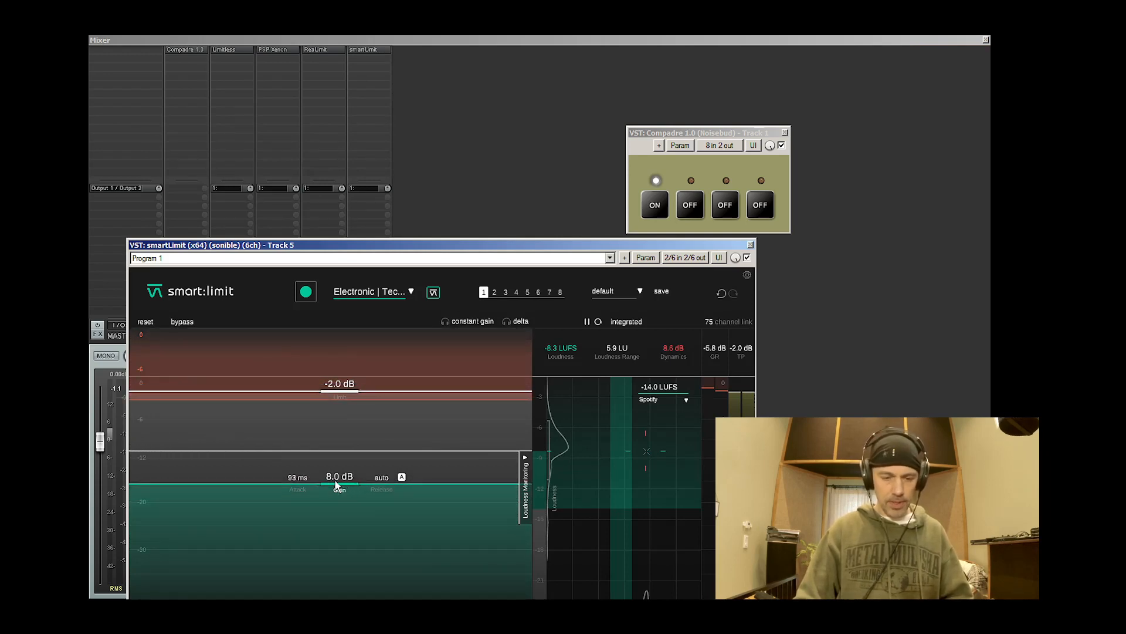
{"action": "left_click_drag", "start_coordinate": [339, 390], "coordinate": [344, 426]}
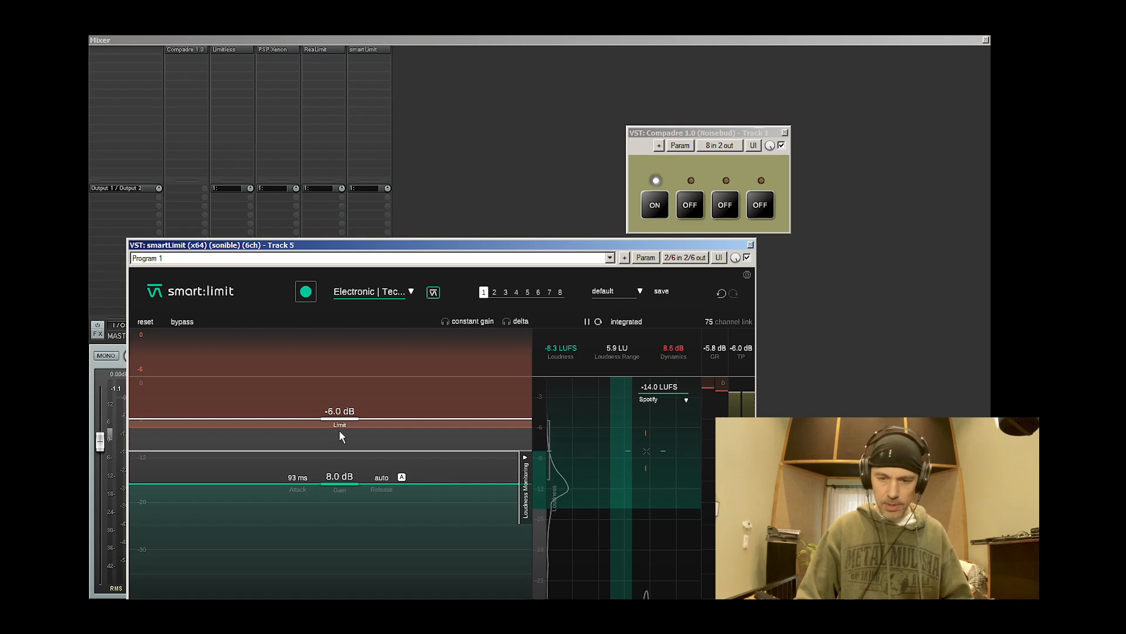
Set smart:limit's output gain to -2 dB and close its window.
{"action": "left_click_drag", "start_coordinate": [364, 141], "coordinate": [365, 141]}
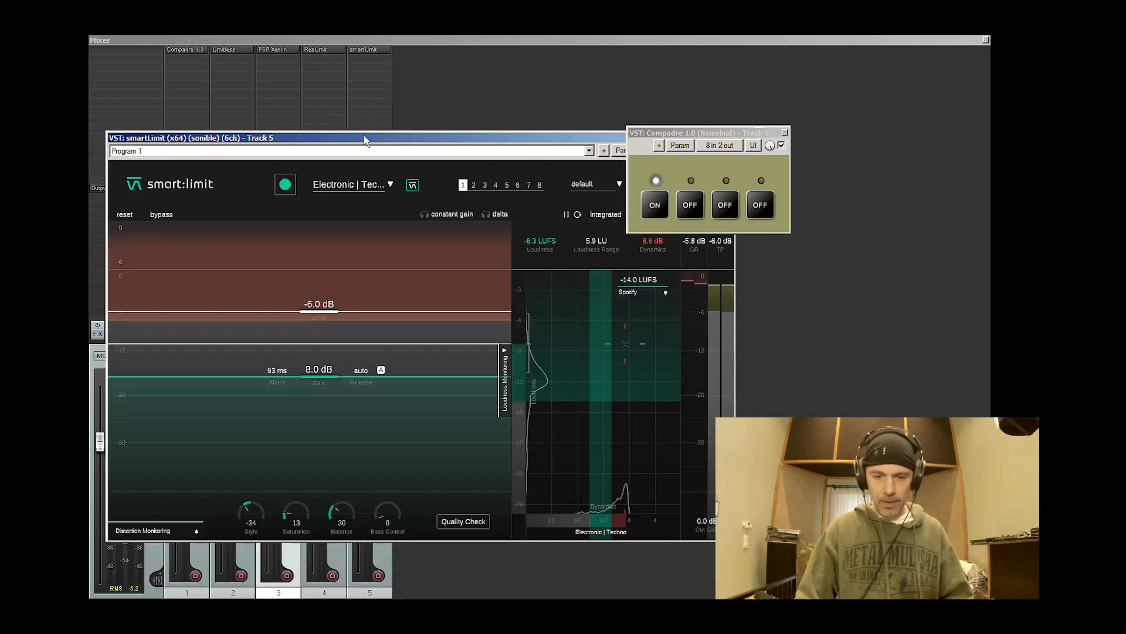
{"action": "double_click", "coordinate": [706, 521]}
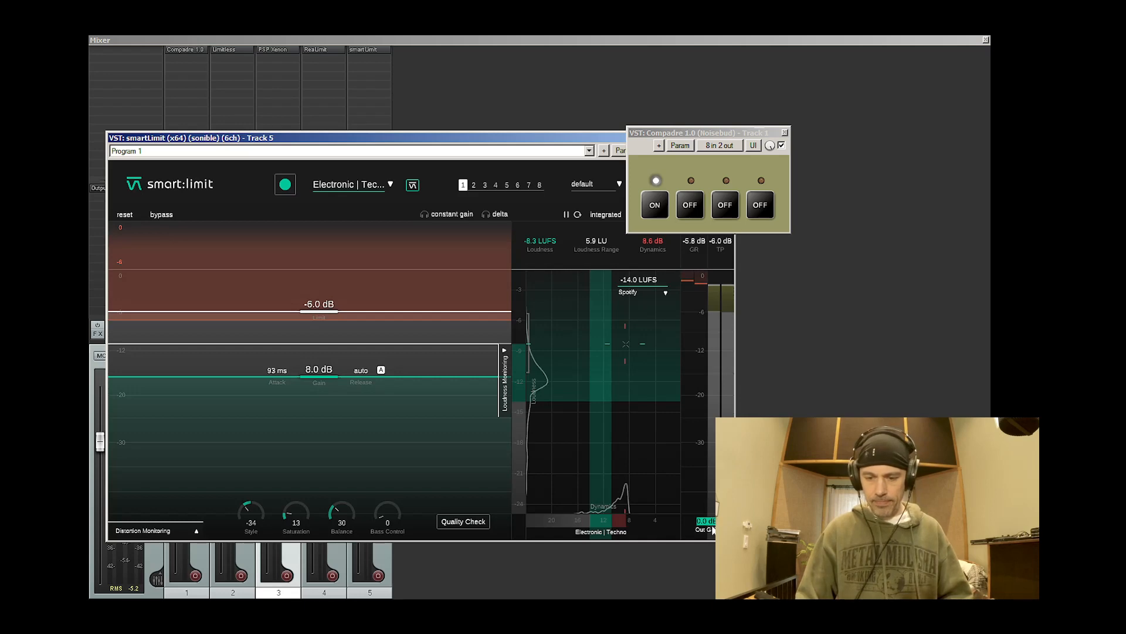
{"action": "type", "text": "-2"}
{"action": "key", "text": "Return"}
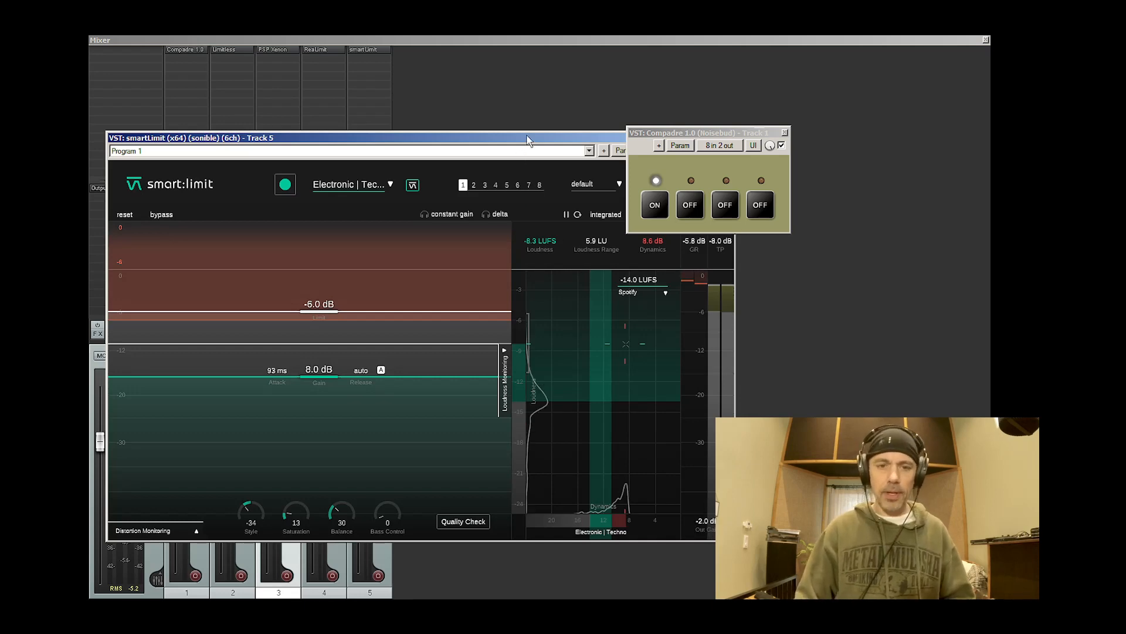
{"action": "left_click_drag", "start_coordinate": [534, 138], "coordinate": [433, 222]}
{"action": "left_click_drag", "start_coordinate": [578, 225], "coordinate": [543, 225]}
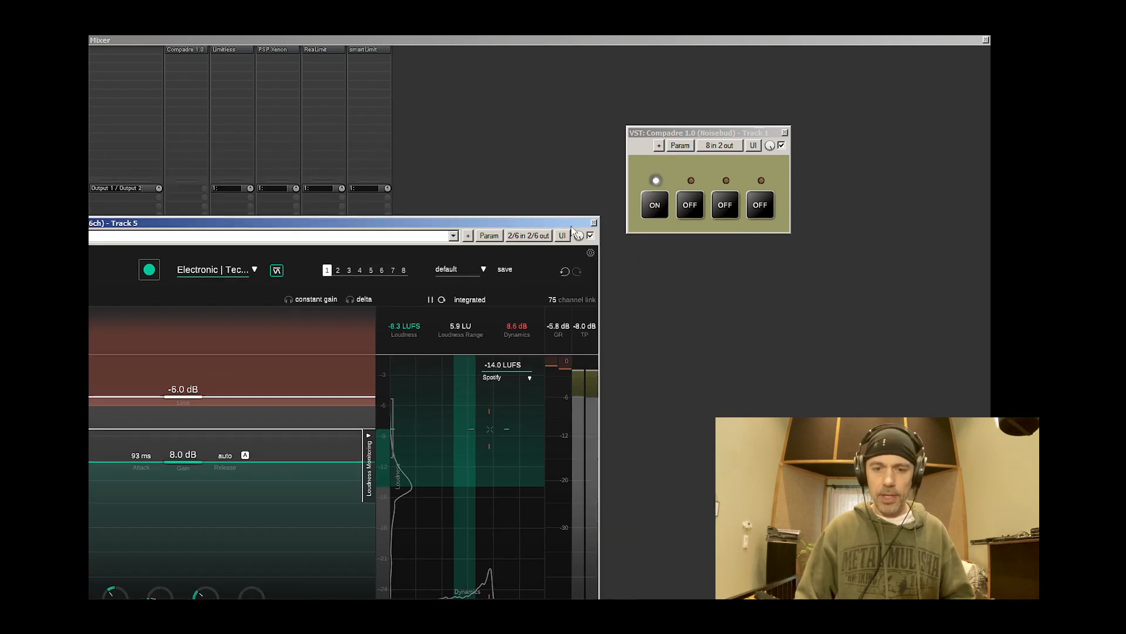
{"action": "left_click", "coordinate": [594, 223]}
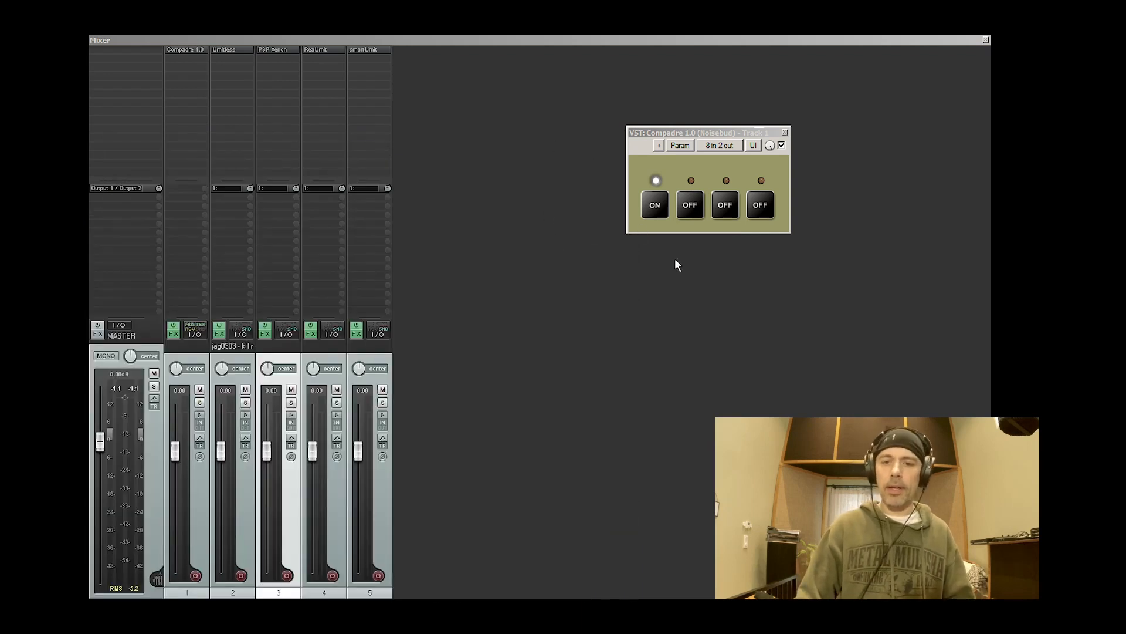
Play the song and audition all four limiters against each other with Compadre, ending on the first one.
{"action": "key", "text": "space"}
{"action": "left_click", "coordinate": [690, 205]}
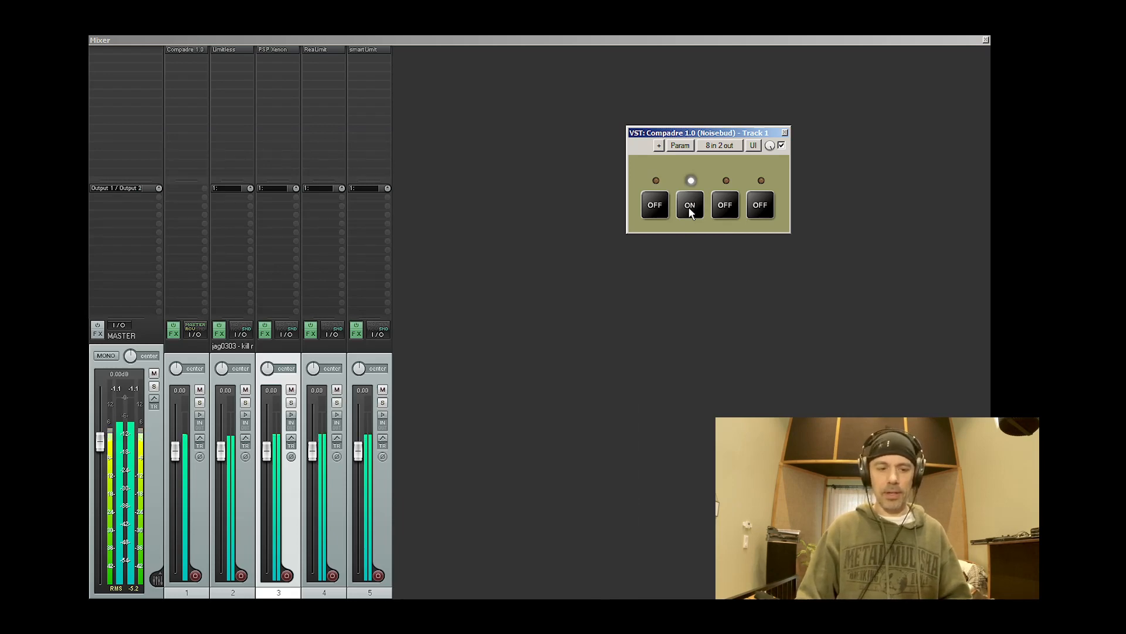
{"action": "left_click", "coordinate": [655, 205]}
{"action": "left_click", "coordinate": [731, 207]}
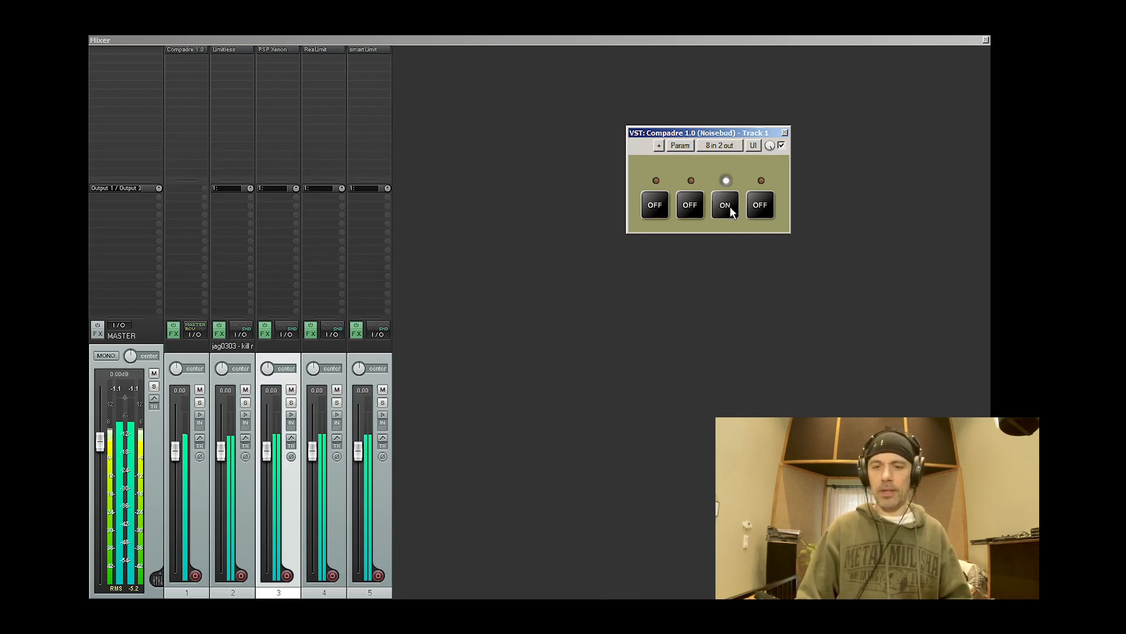
{"action": "left_click", "coordinate": [761, 206]}
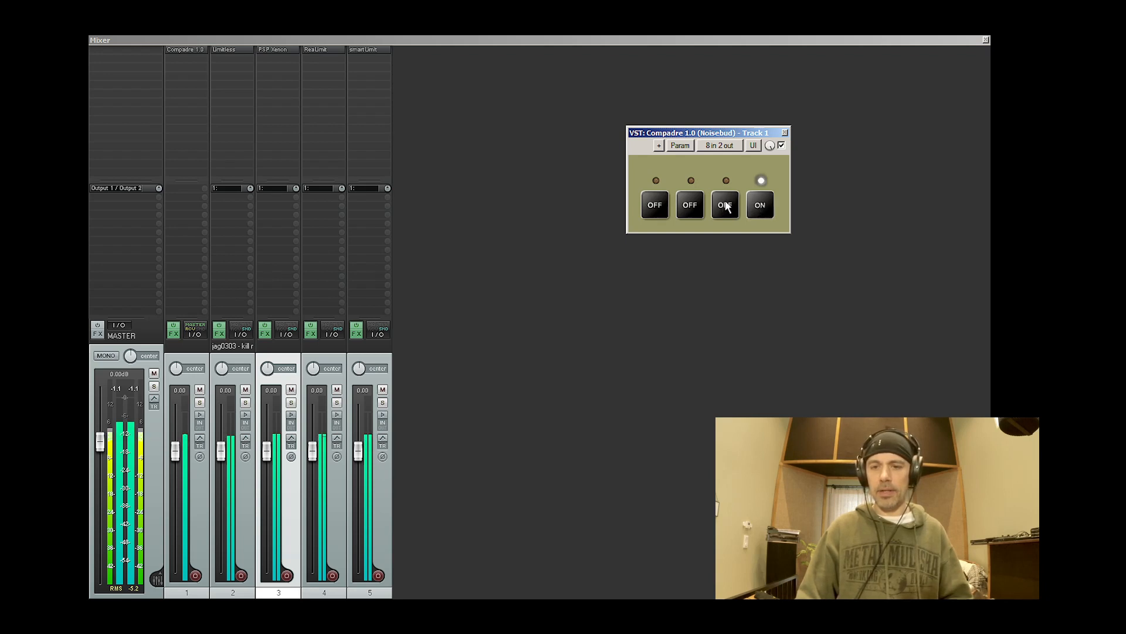
{"action": "left_click", "coordinate": [726, 205]}
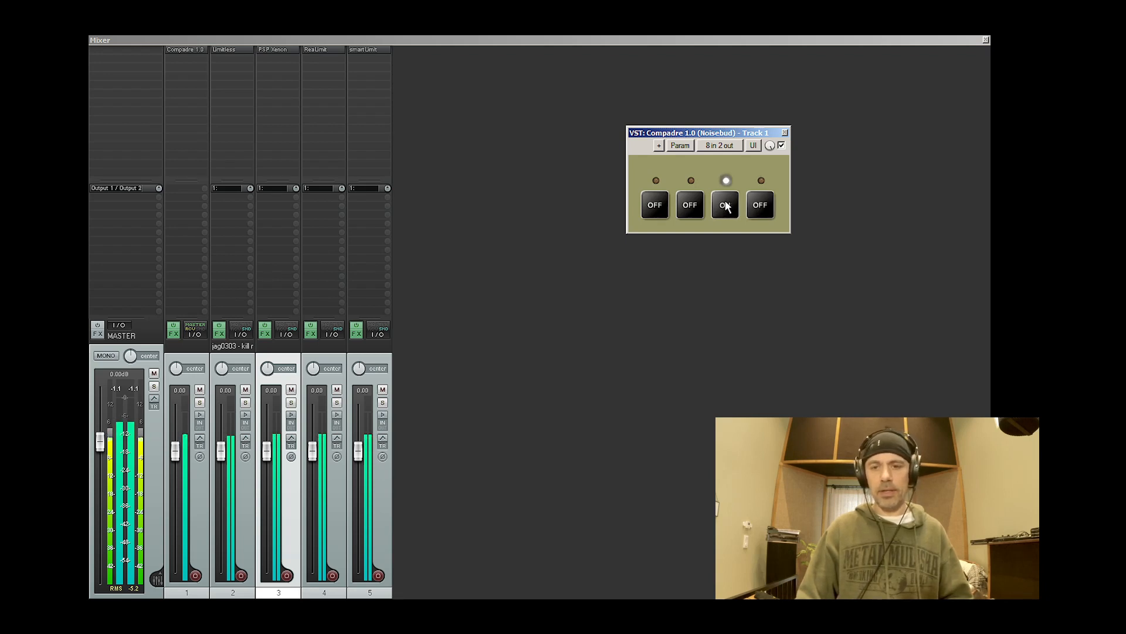
{"action": "left_click", "coordinate": [694, 209]}
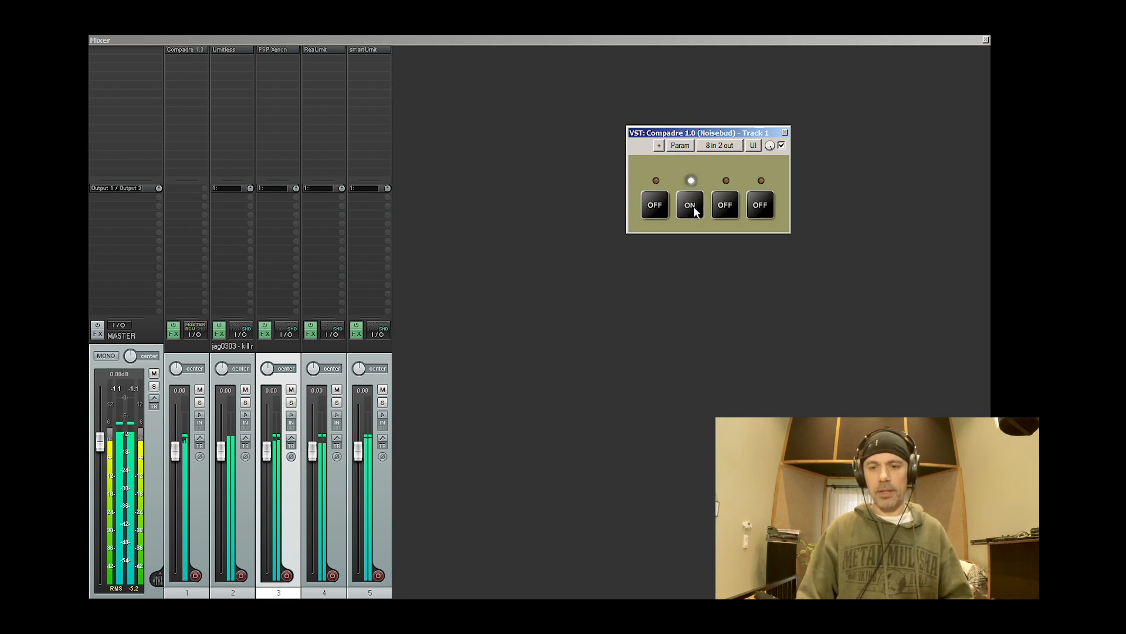
{"action": "left_click", "coordinate": [717, 204]}
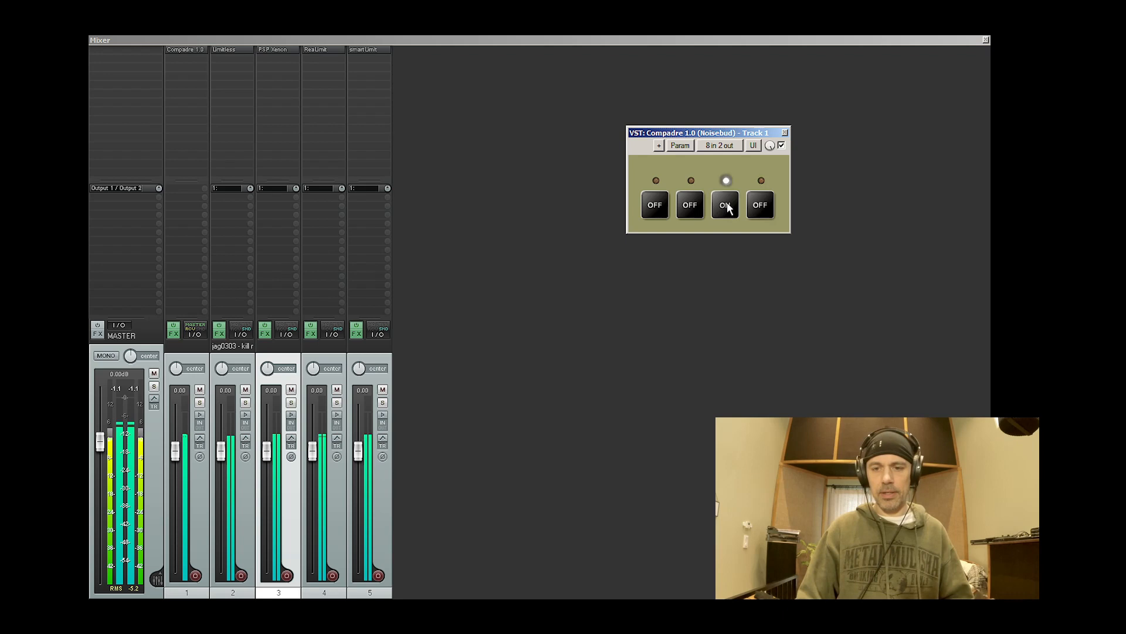
{"action": "left_click", "coordinate": [758, 208]}
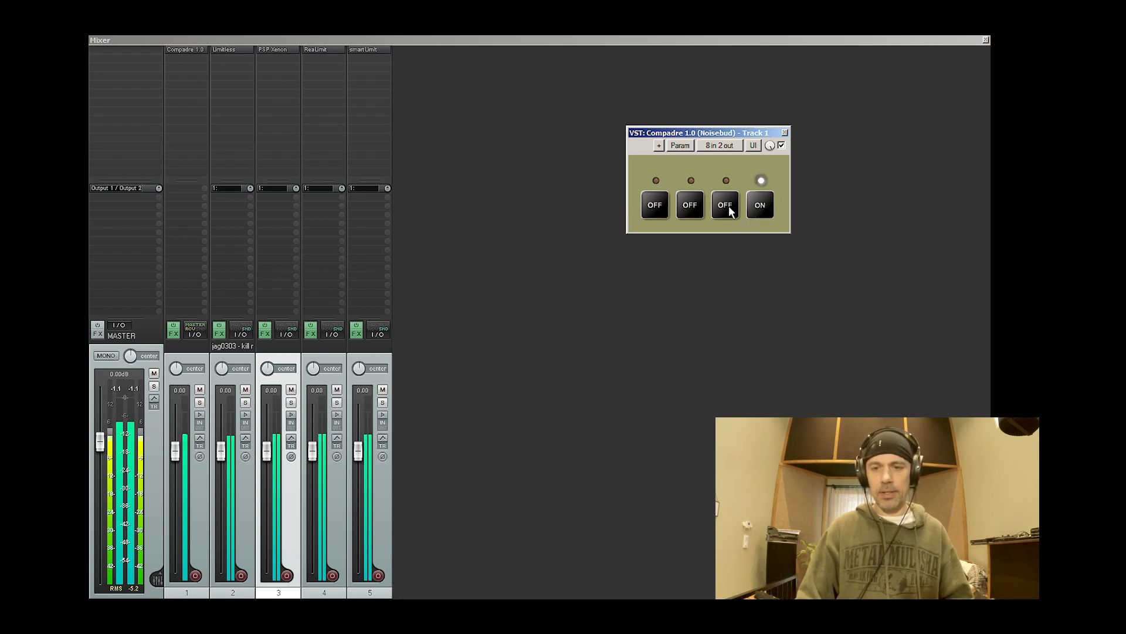
{"action": "left_click", "coordinate": [653, 207]}
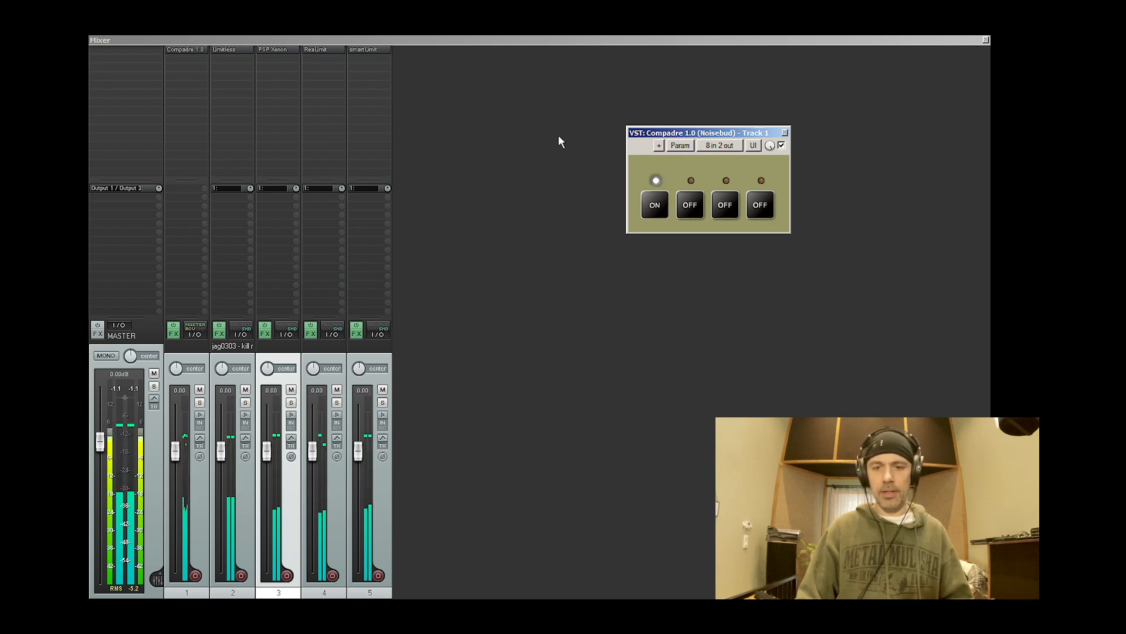
Open Limitless on track 2 and switch its clipping stage off.
{"action": "left_click", "coordinate": [220, 45]}
{"action": "left_click", "coordinate": [220, 50]}
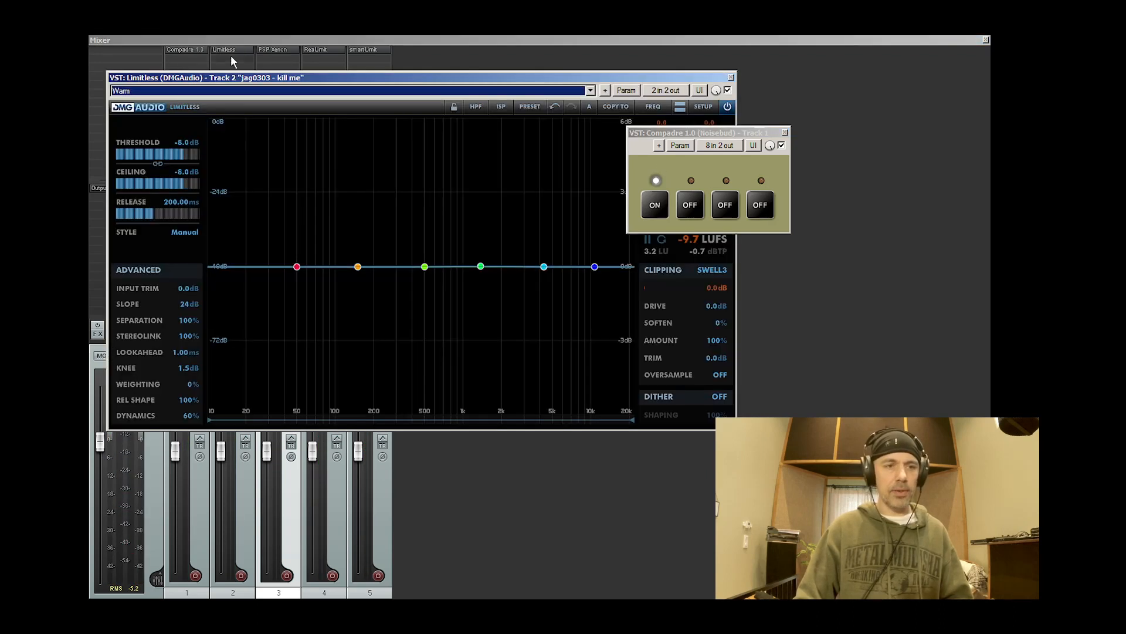
{"action": "left_click", "coordinate": [712, 270]}
{"action": "left_click", "coordinate": [717, 284]}
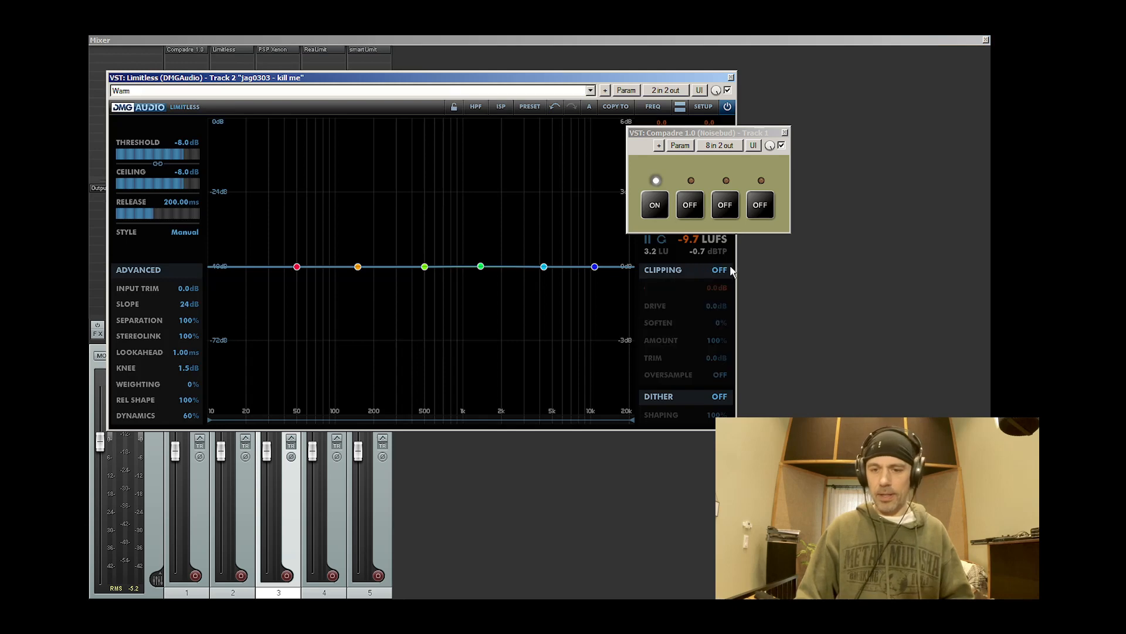
Play the song and compare Limitless without clipping against the other three limiters in Compadre, returning to the first.
{"action": "key", "text": "space"}
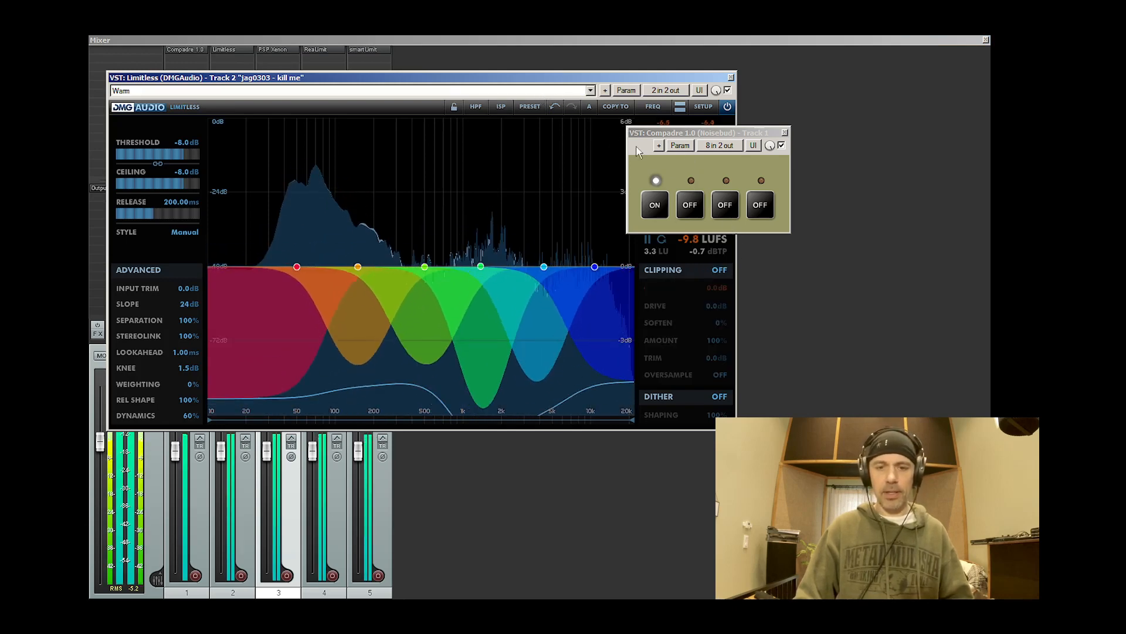
{"action": "left_click", "coordinate": [690, 205]}
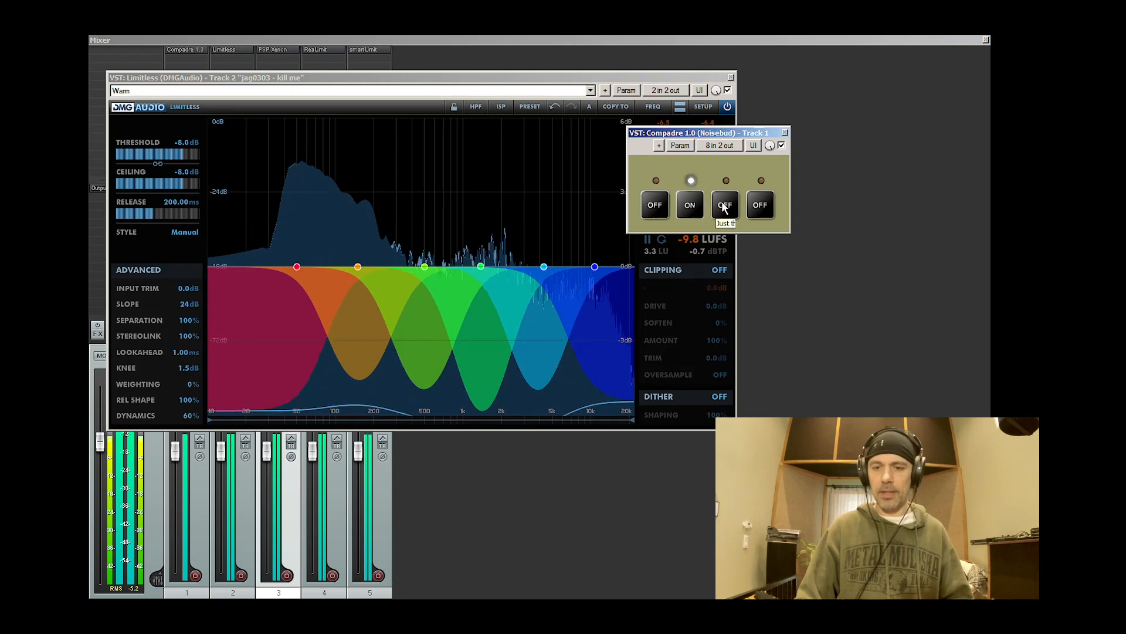
{"action": "left_click", "coordinate": [662, 205]}
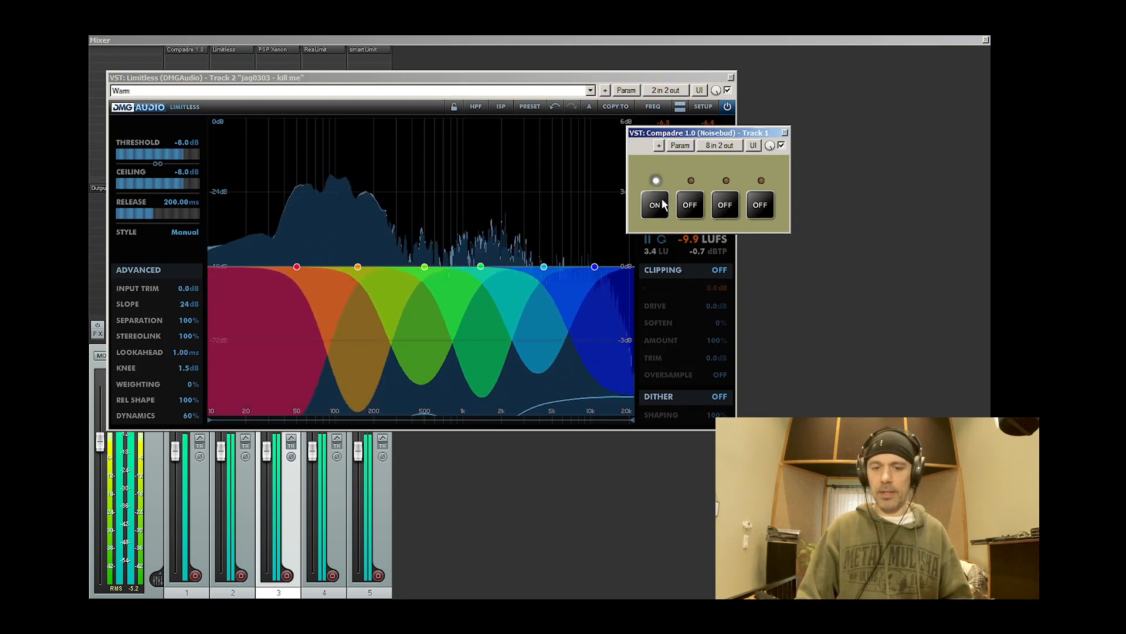
{"action": "left_click", "coordinate": [726, 204]}
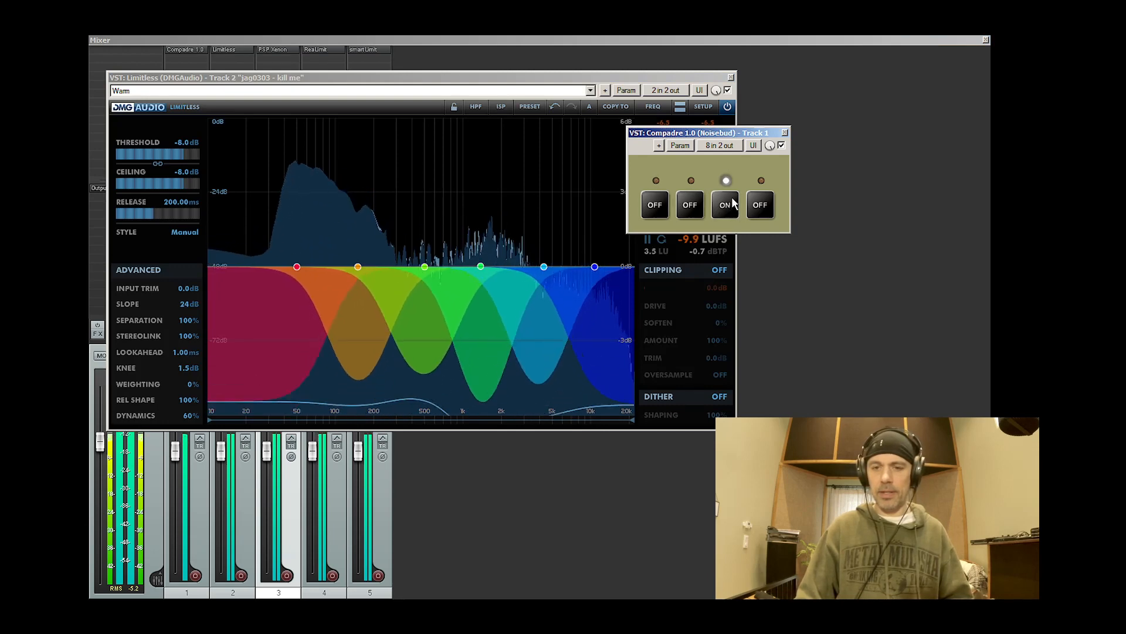
{"action": "left_click", "coordinate": [766, 205]}
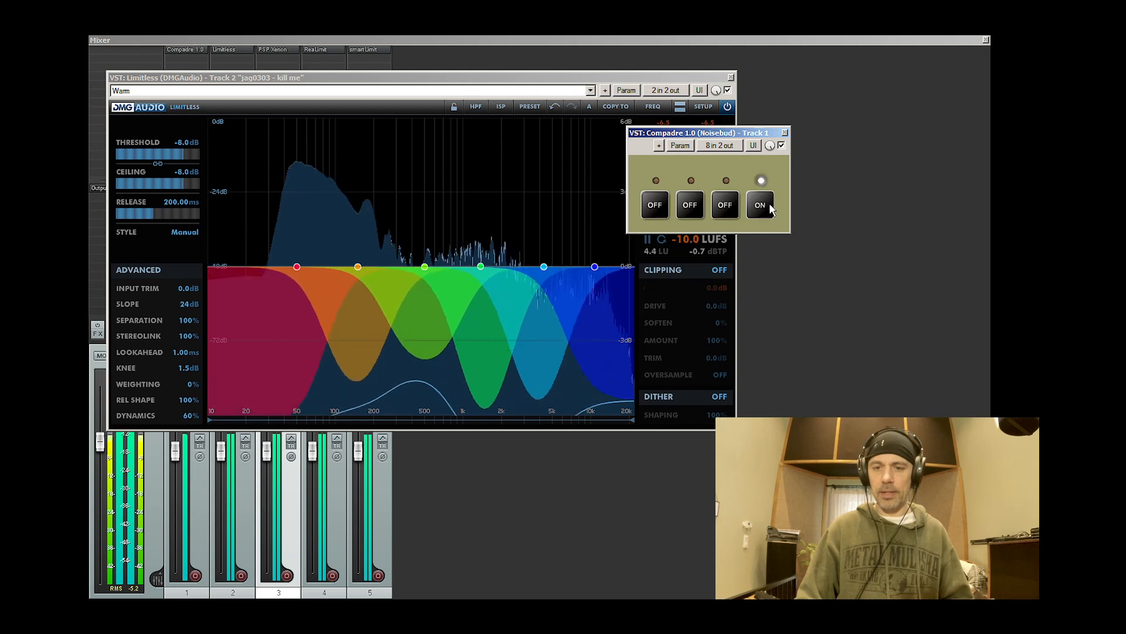
{"action": "left_click", "coordinate": [656, 205]}
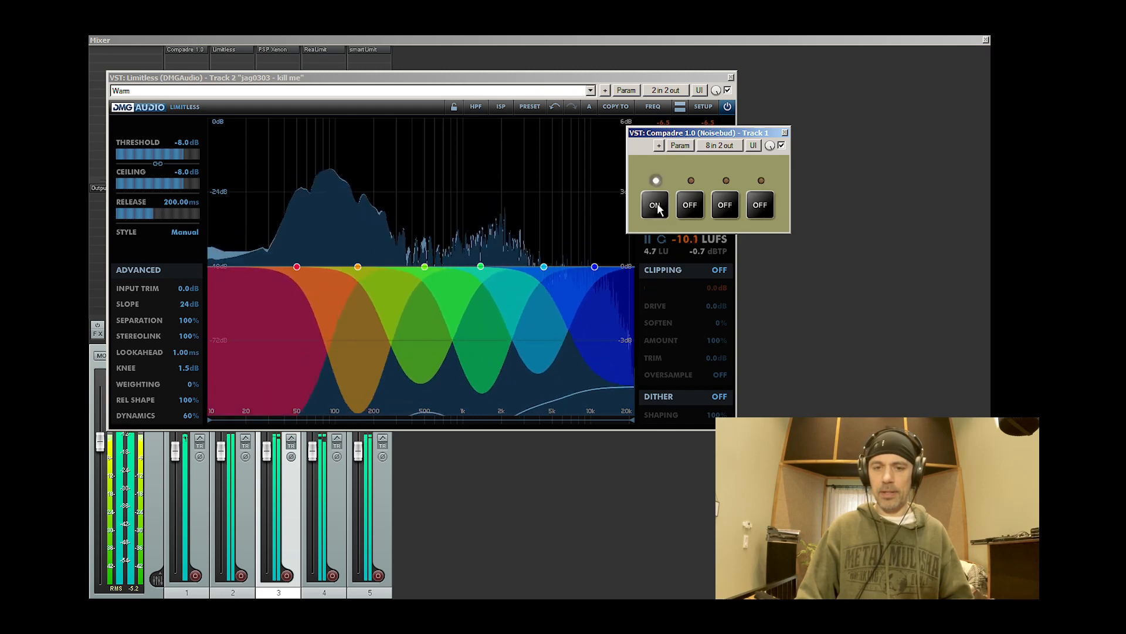
{"action": "left_click", "coordinate": [659, 207]}
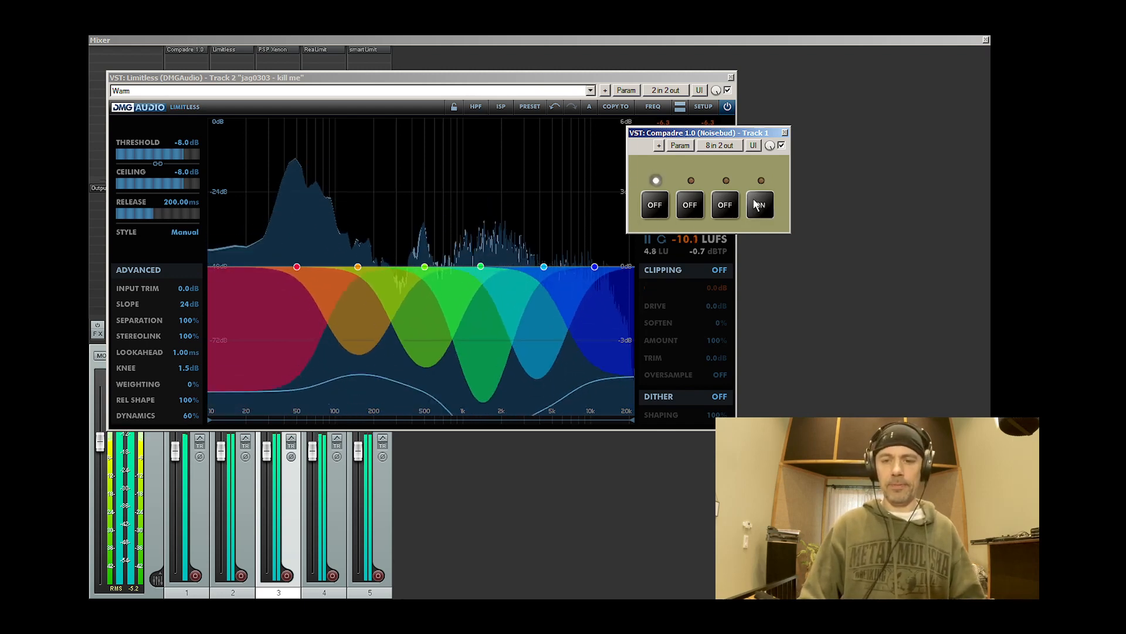
{"action": "left_click", "coordinate": [663, 203]}
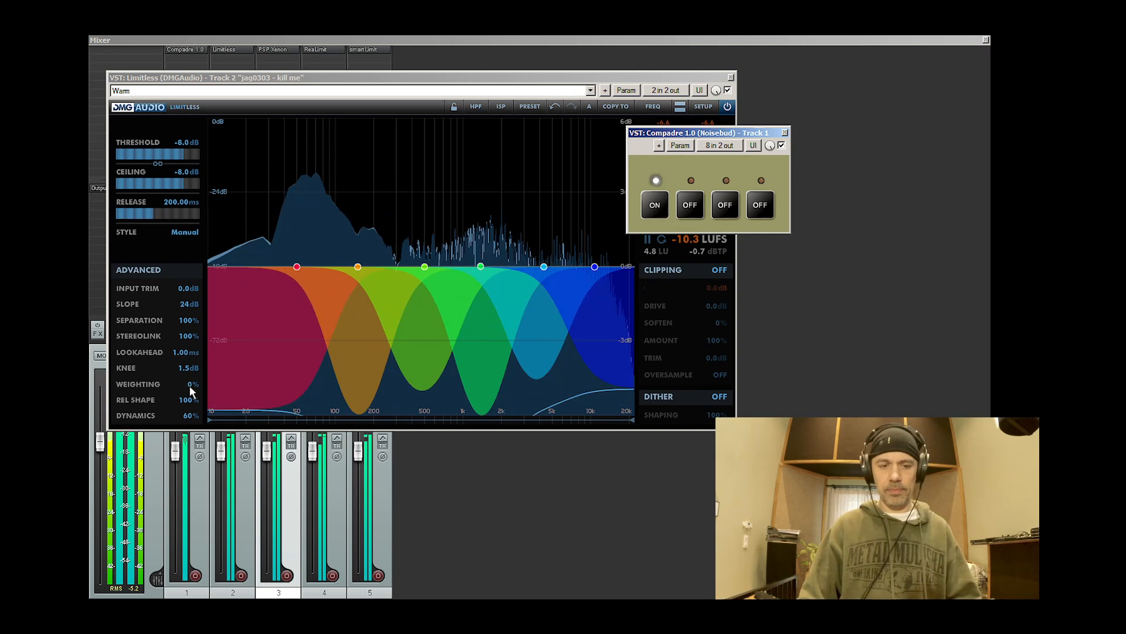
Adjust Limitless's advanced settings to 134% weighting, 52% dynamics, 0.2 dB knee and 1.35 ms lookahead.
{"action": "left_click_drag", "start_coordinate": [190, 392], "coordinate": [196, 362]}
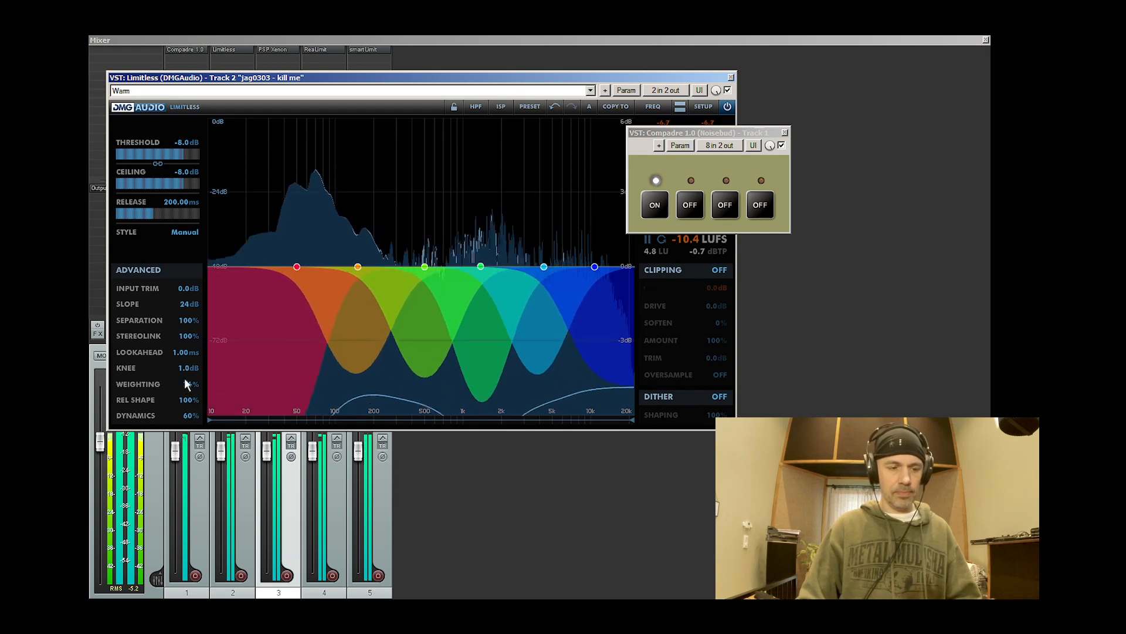
{"action": "double_click", "coordinate": [193, 414]}
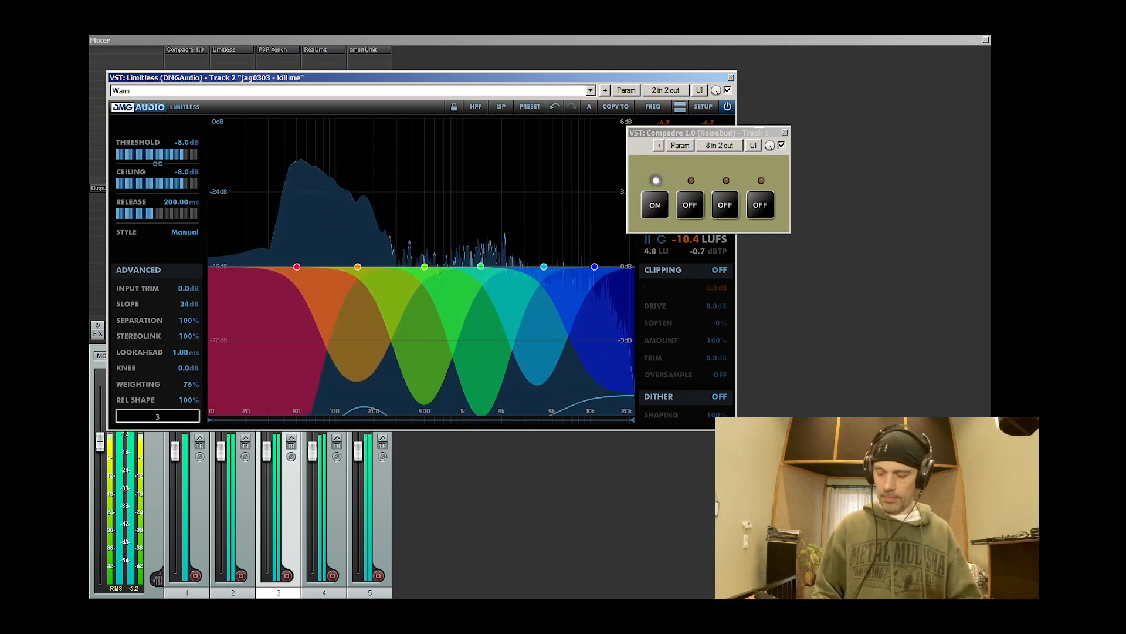
{"action": "type", "text": "30"}
{"action": "key", "text": "Return"}
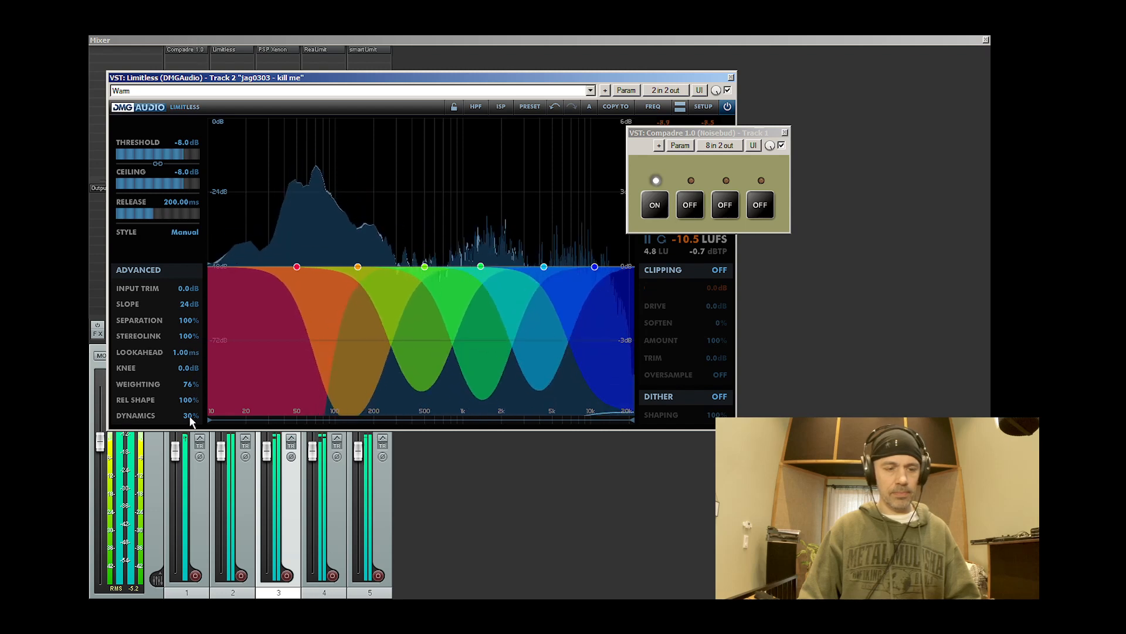
{"action": "left_click_drag", "start_coordinate": [191, 388], "coordinate": [198, 363]}
Audition the readjusted Limitless against the other three limiters in Compadre, ending on the fourth one.
{"action": "left_click", "coordinate": [689, 205]}
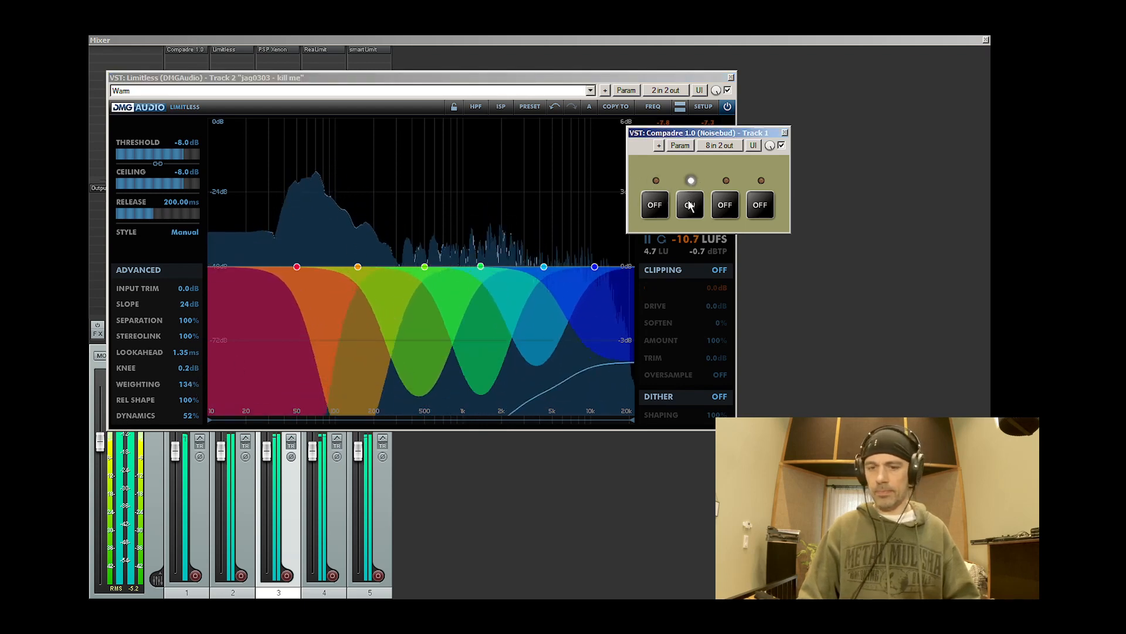
{"action": "left_click", "coordinate": [668, 206]}
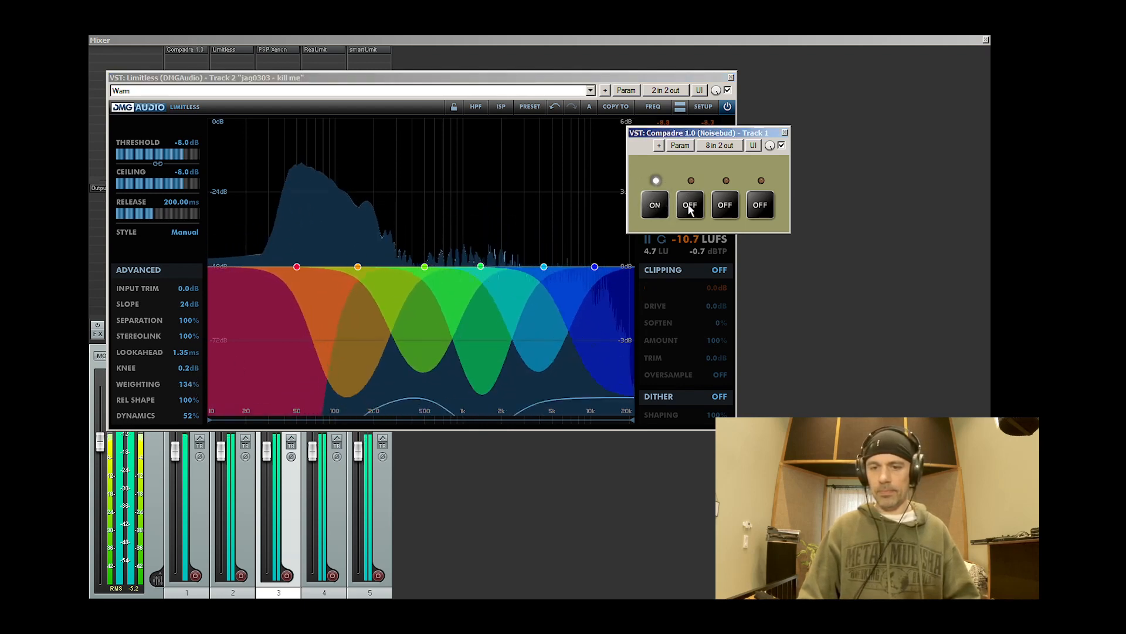
{"action": "left_click", "coordinate": [727, 205]}
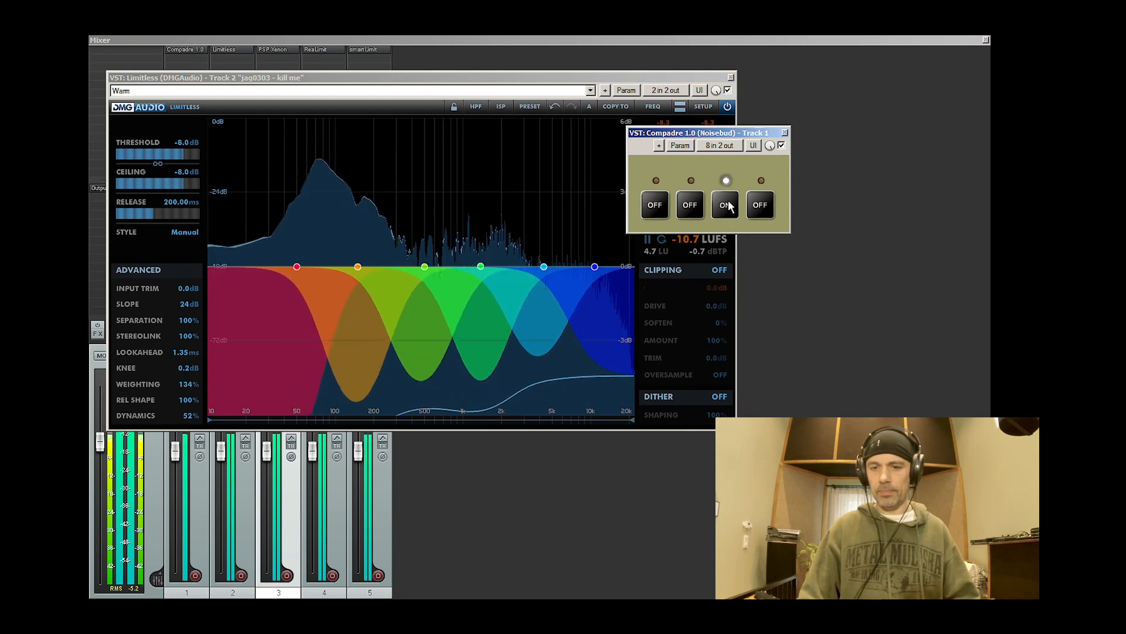
{"action": "left_click", "coordinate": [760, 205]}
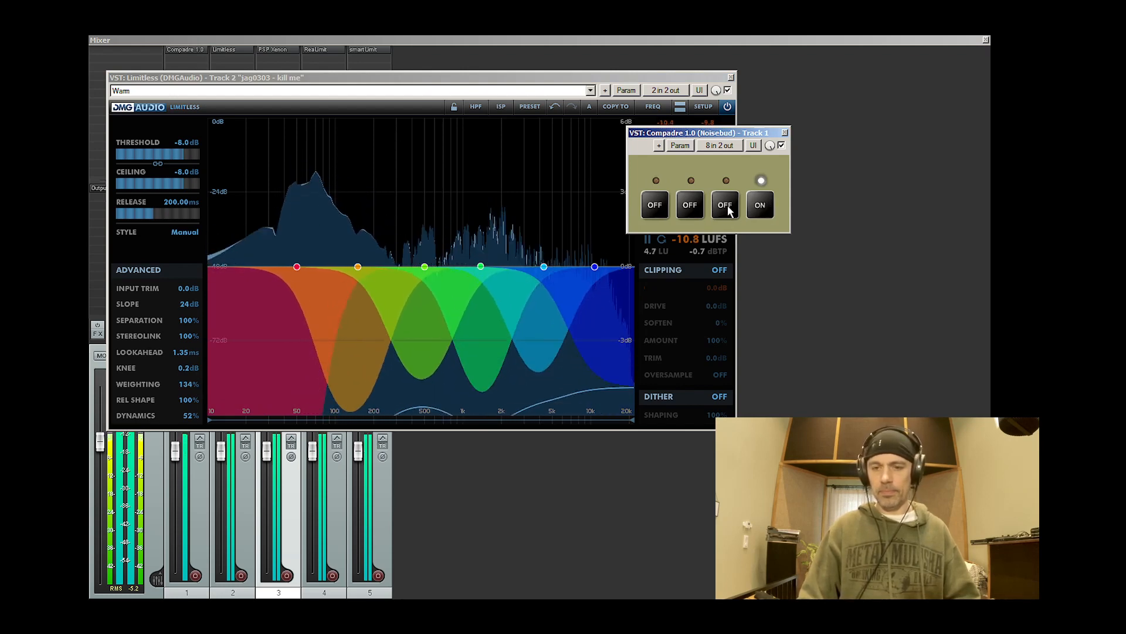
{"action": "left_click", "coordinate": [660, 206]}
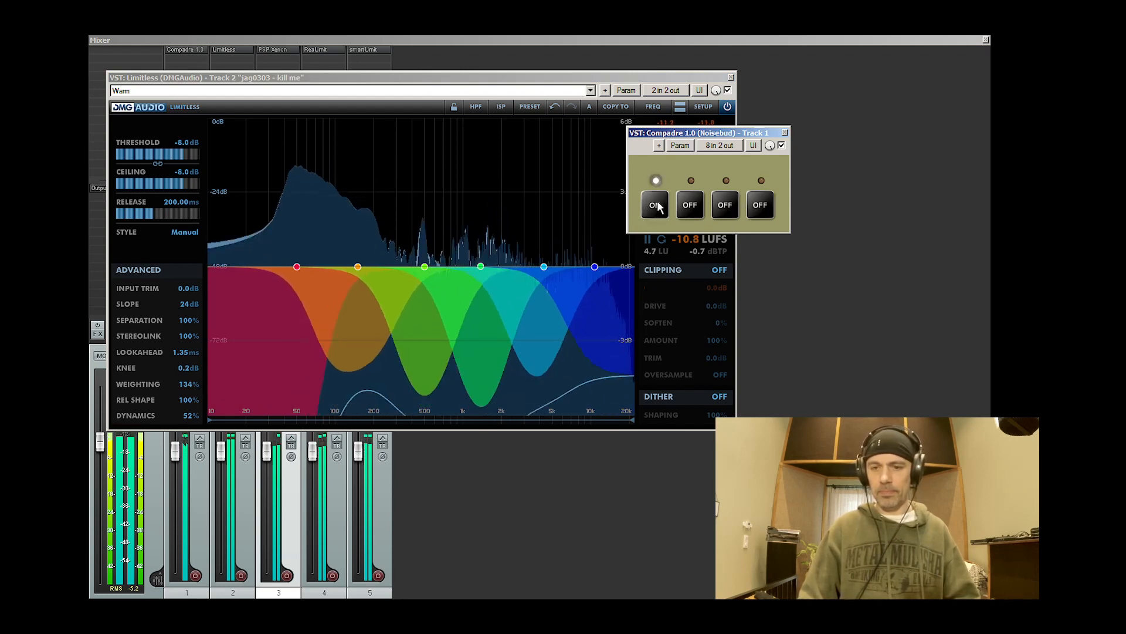
{"action": "left_click", "coordinate": [751, 207]}
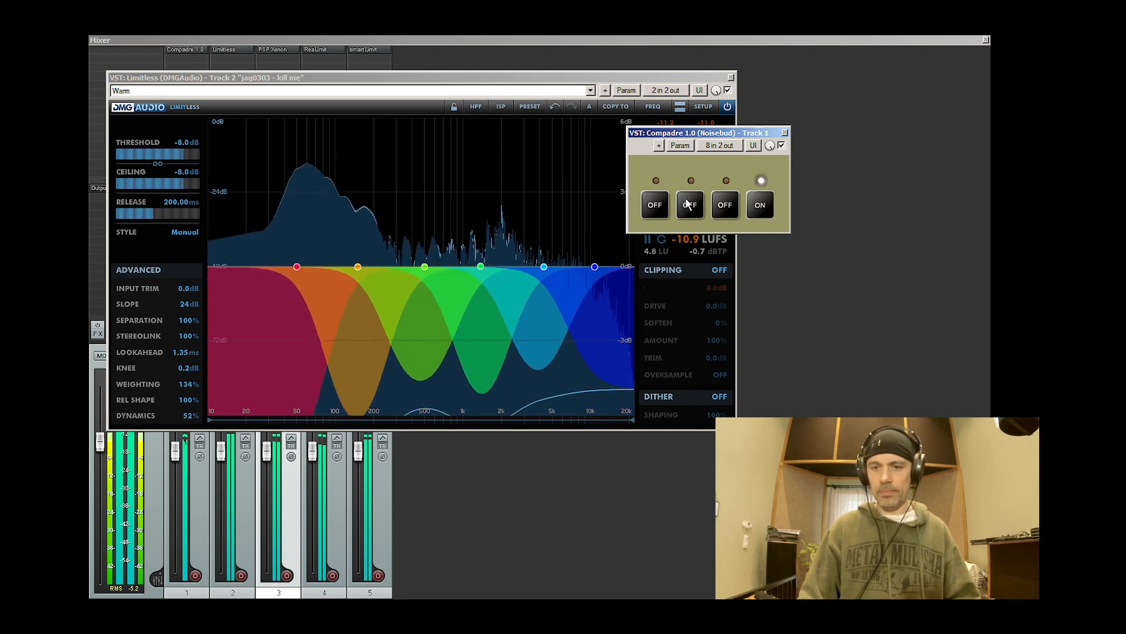
Close the Limitless window and move the Compadre window nearer to the mixer's tracks.
{"action": "left_click", "coordinate": [753, 73]}
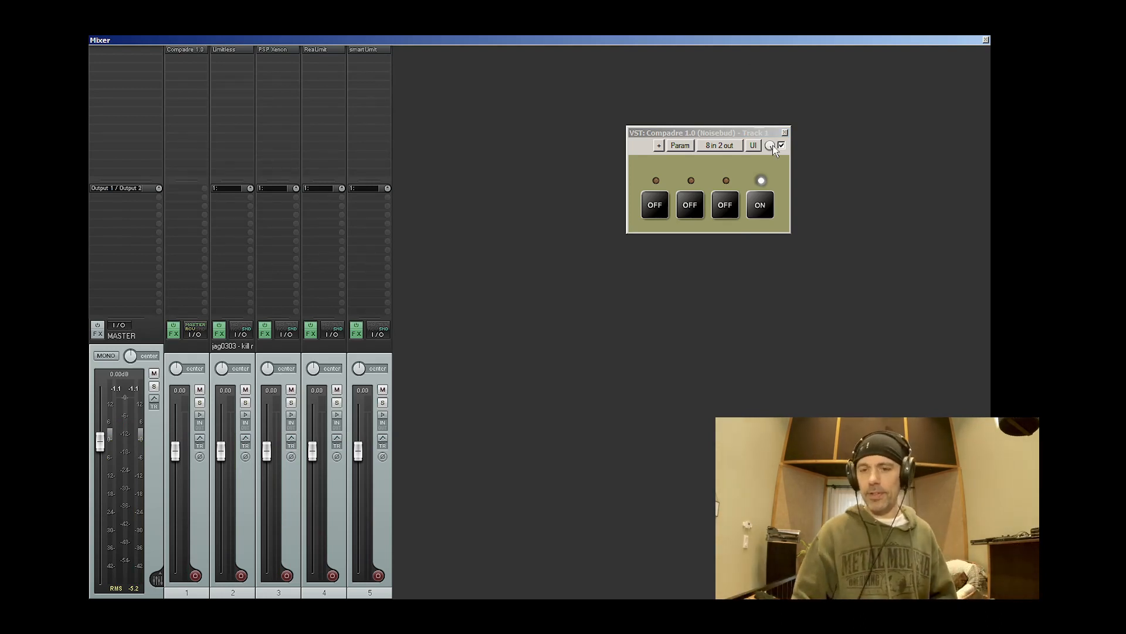
{"action": "left_click_drag", "start_coordinate": [723, 133], "coordinate": [612, 175]}
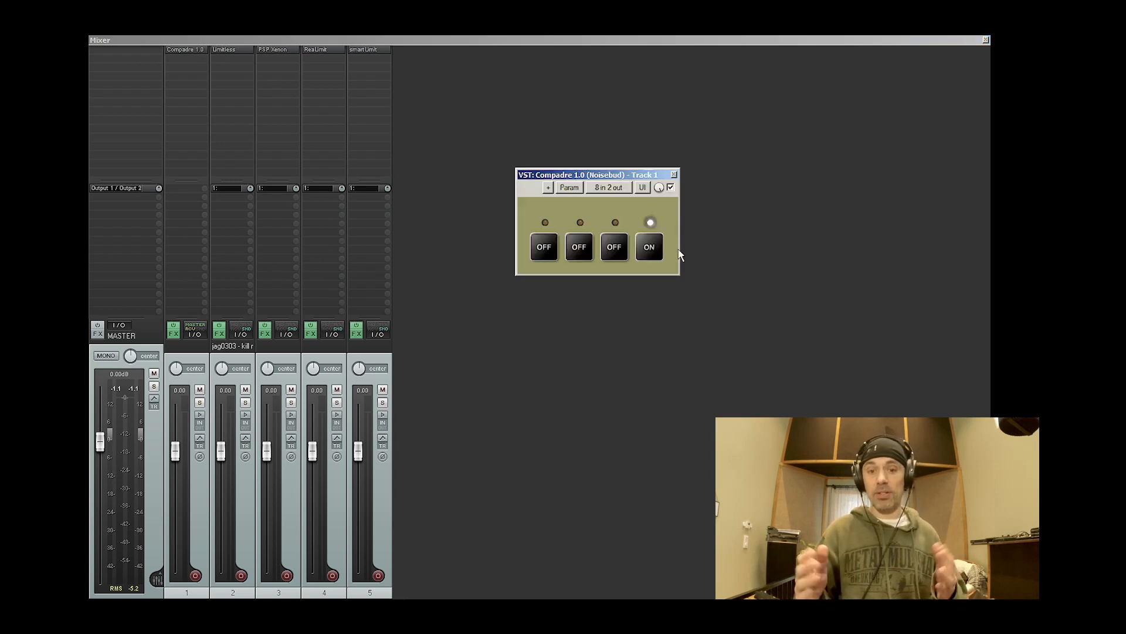